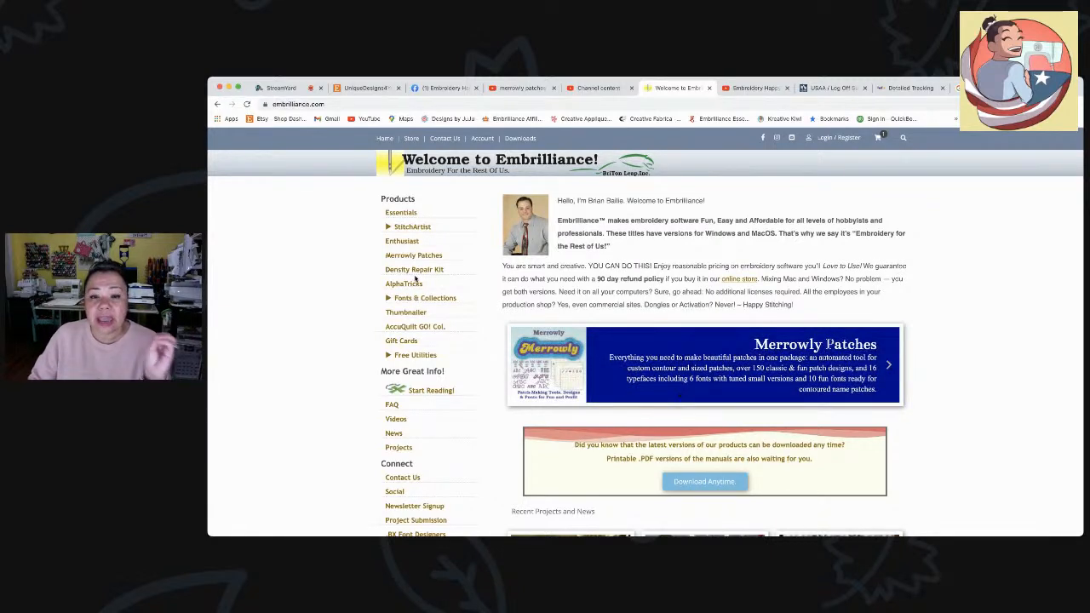
- Open the Embrilliance Essentials product page and scroll through its $139.00 sale details and description
{"action": "left_click", "coordinate": [402, 214]}
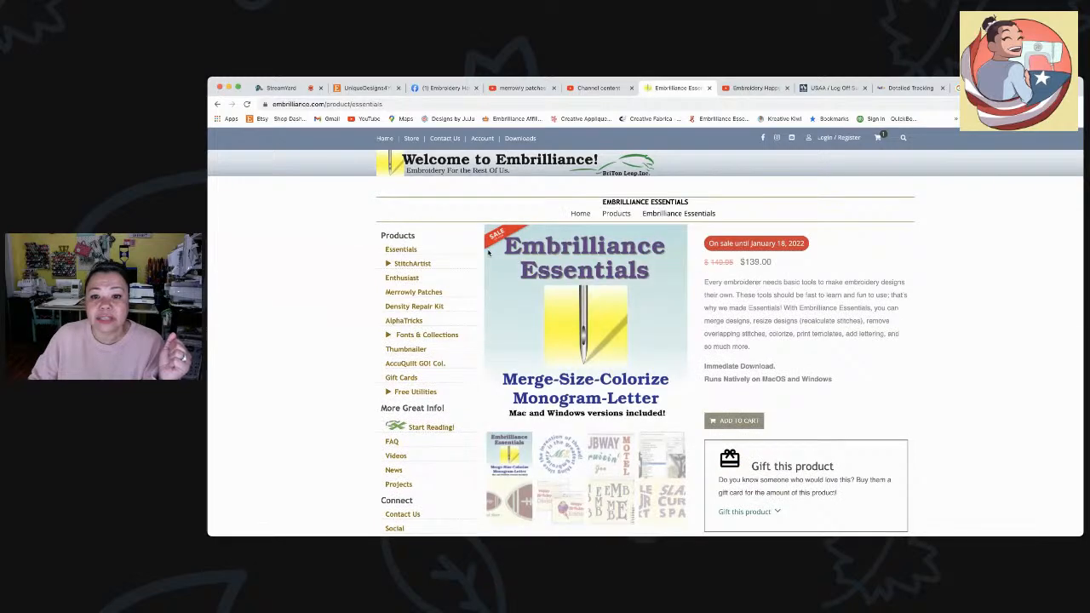
{"action": "scroll", "coordinate": [823, 351], "scroll_direction": "down", "scroll_amount": 2}
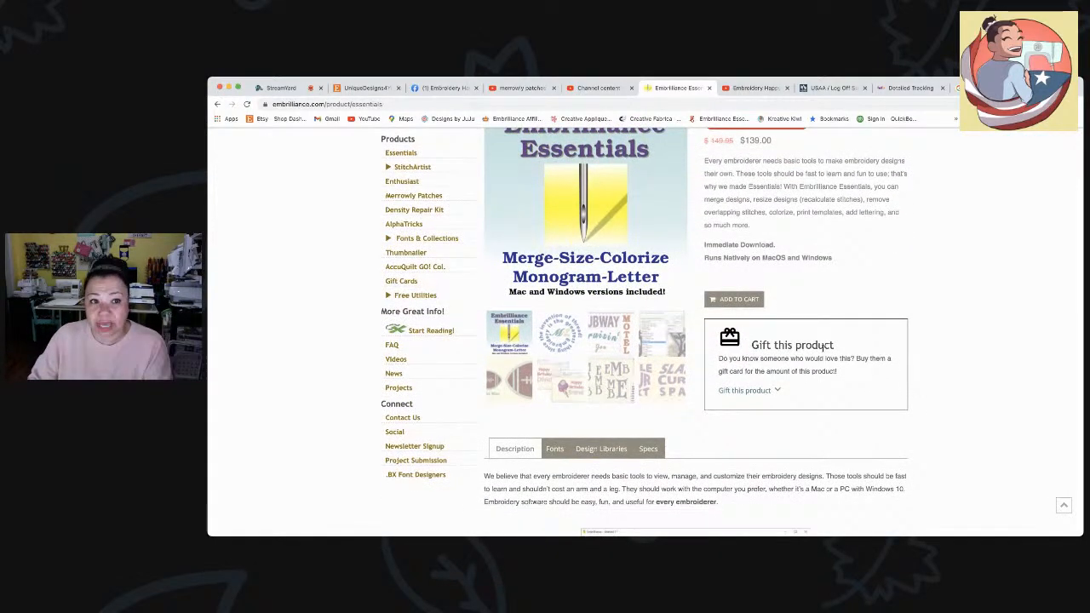
{"action": "scroll", "coordinate": [823, 351], "scroll_direction": "down", "scroll_amount": 3}
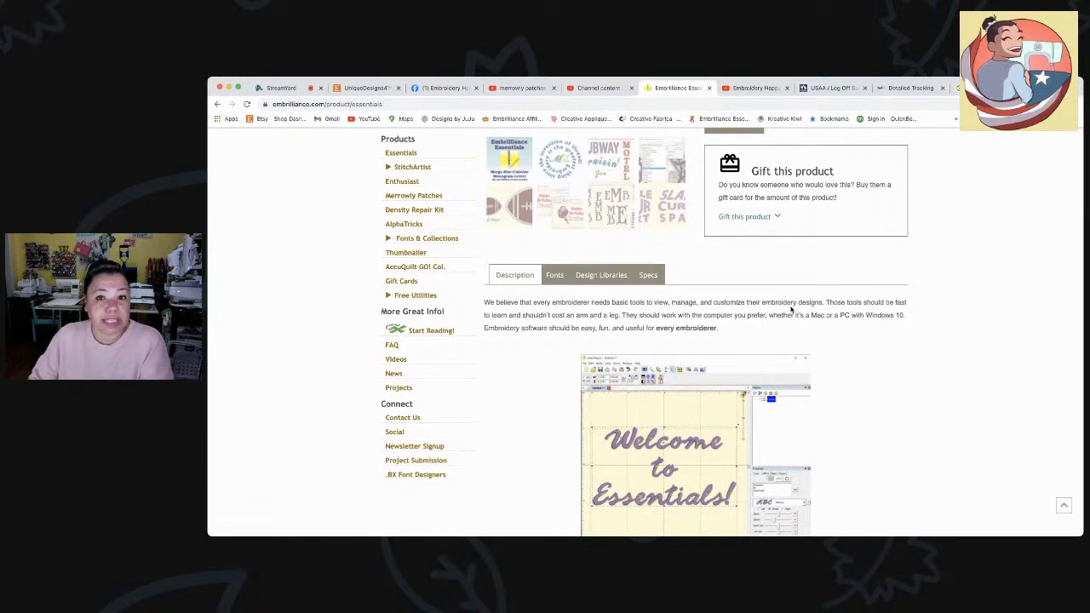
{"action": "scroll", "coordinate": [790, 309], "scroll_direction": "down", "scroll_amount": 1}
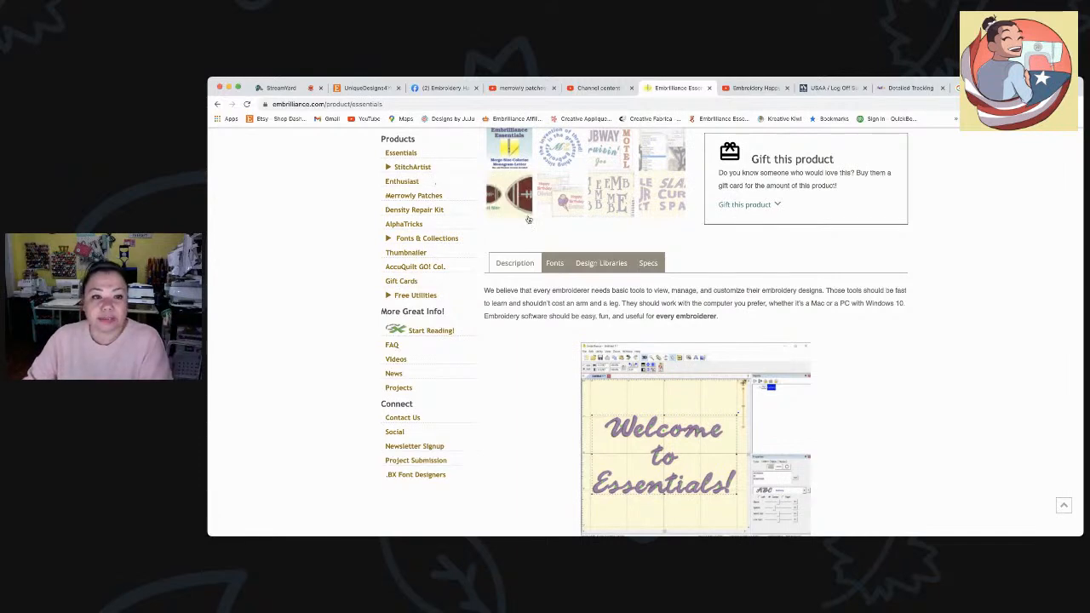
{"action": "scroll", "coordinate": [567, 219], "scroll_direction": "up", "scroll_amount": 5}
{"action": "scroll", "coordinate": [567, 220], "scroll_direction": "down", "scroll_amount": 1}
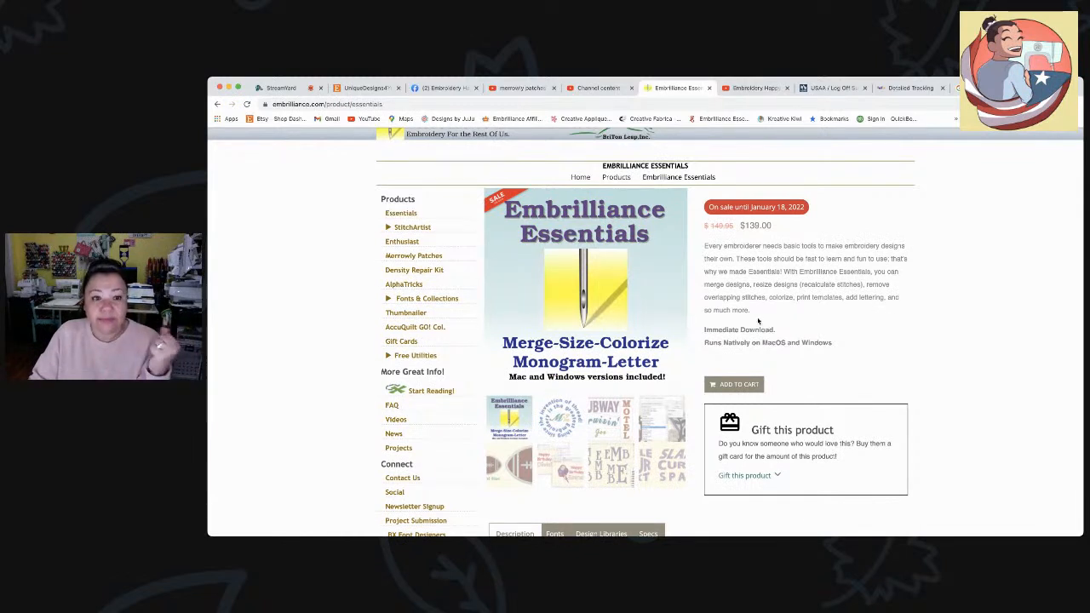
- View the Enthusiast product page, then go to the Density Repair Kit page on sale for $128.95
{"action": "left_click", "coordinate": [408, 243]}
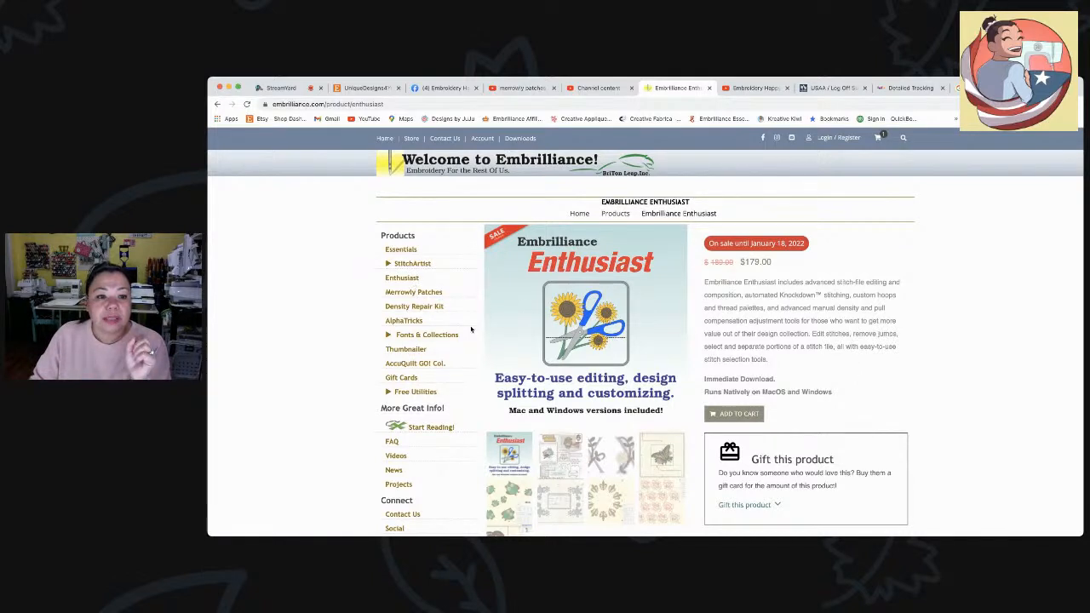
{"action": "left_click", "coordinate": [418, 309]}
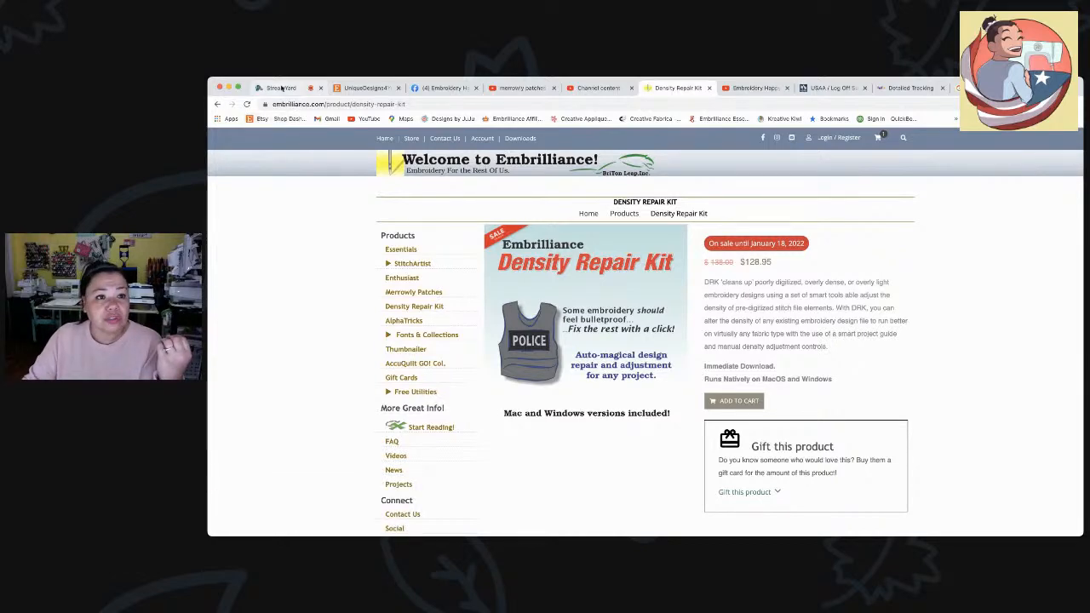
- Switch to StreamYard and remove the shared screen from the live broadcast
{"action": "left_click", "coordinate": [281, 88]}
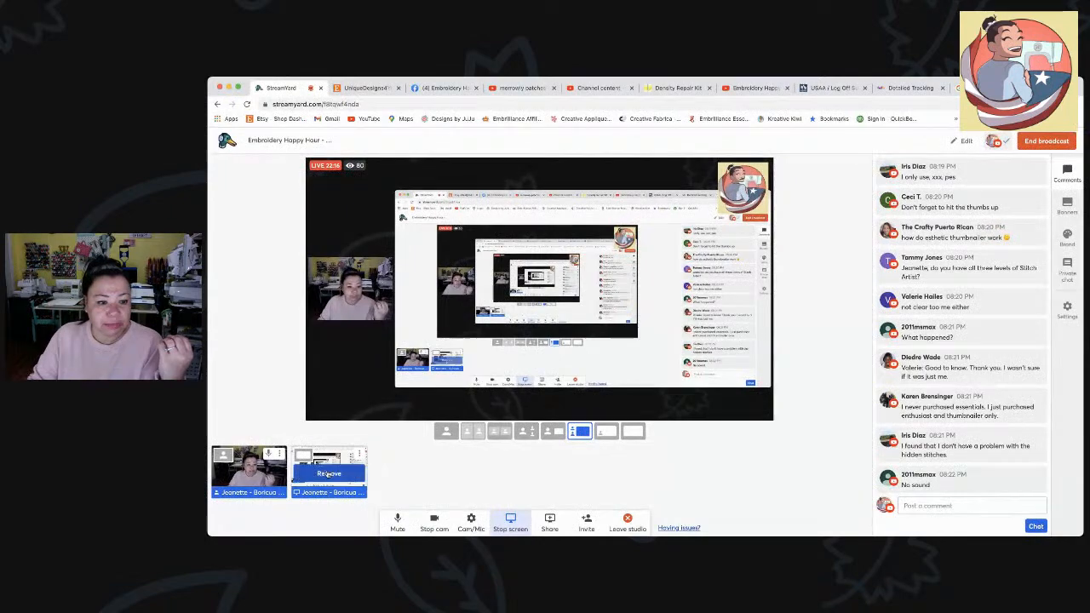
{"action": "left_click", "coordinate": [328, 474]}
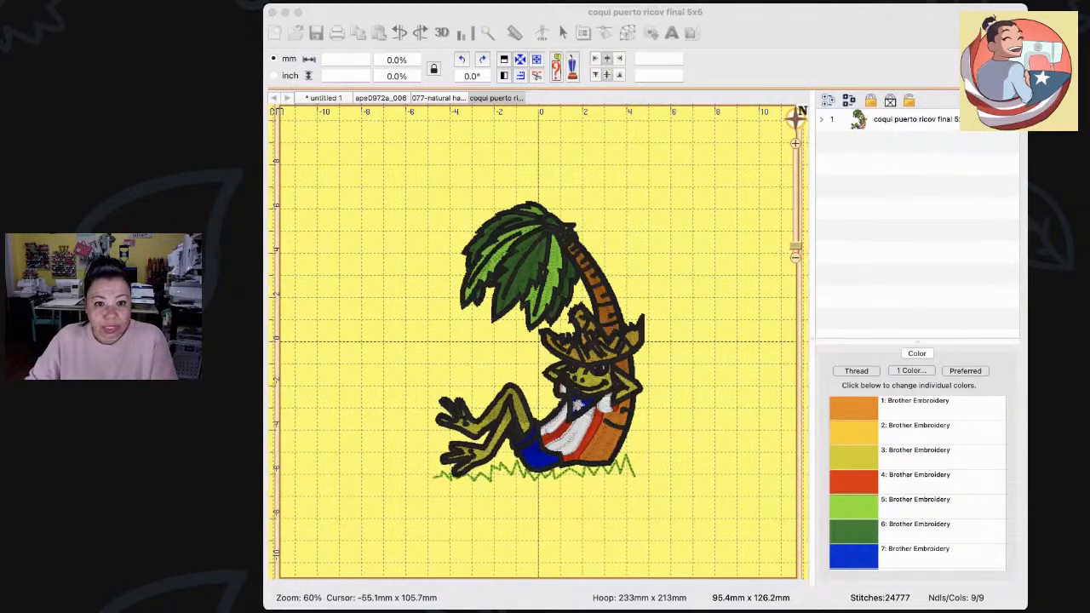
- Bring Embrilliance forward and select the whole coqui design, showing 95.4 × 126.2 mm and 9 colors
{"action": "left_click", "coordinate": [540, 20]}
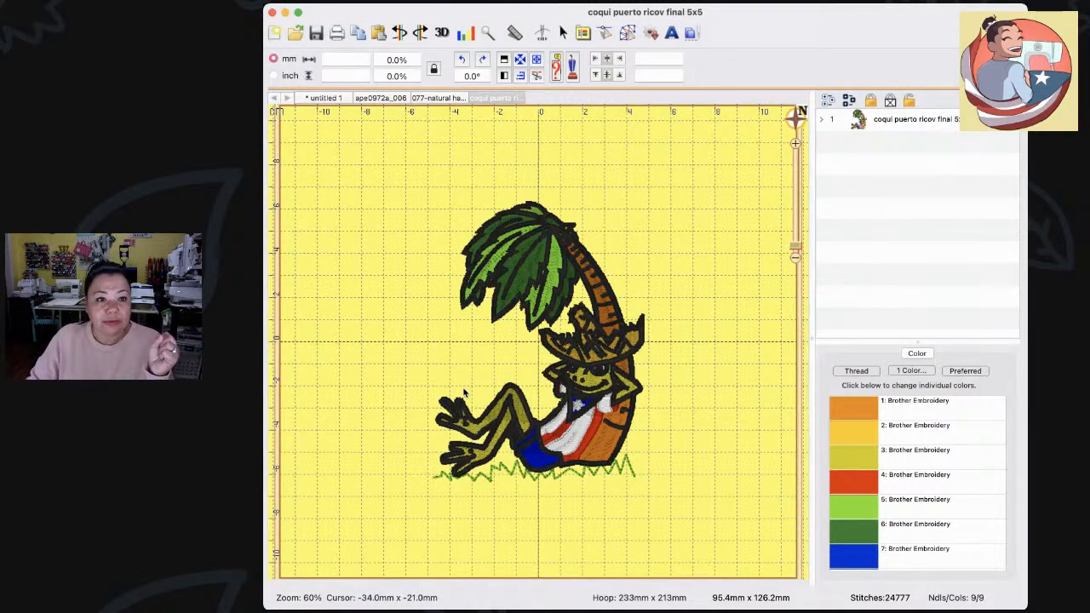
{"action": "left_click", "coordinate": [607, 431]}
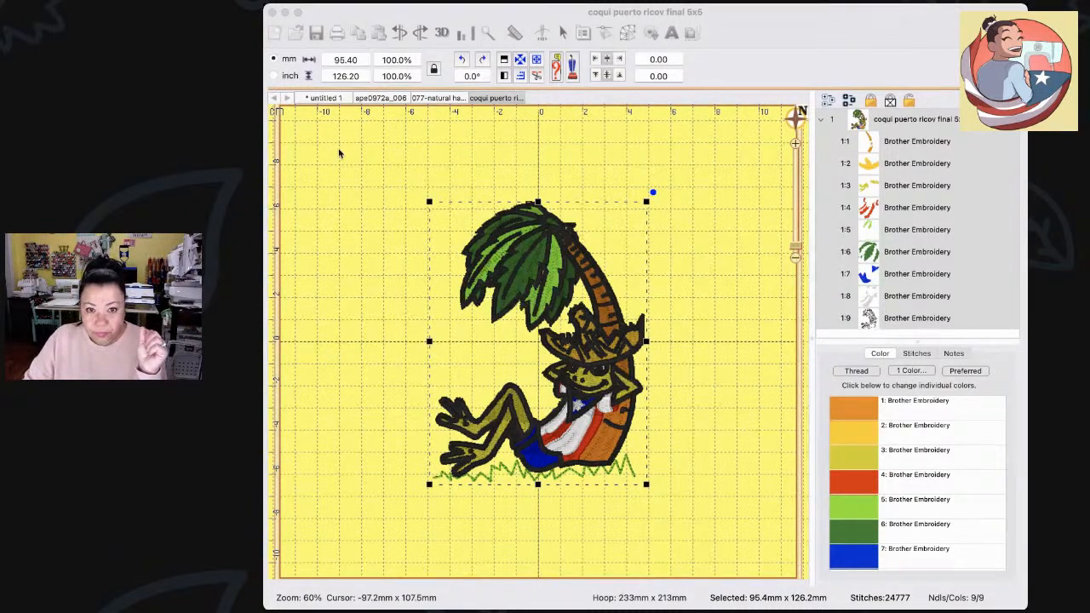
{"action": "left_click", "coordinate": [384, 21]}
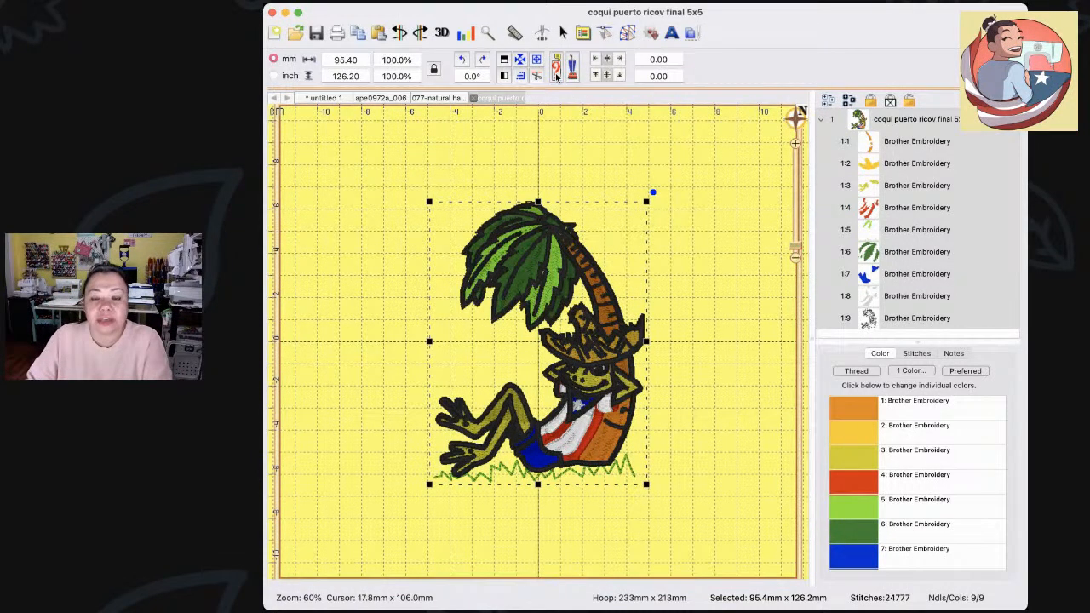
{"action": "left_click", "coordinate": [556, 73]}
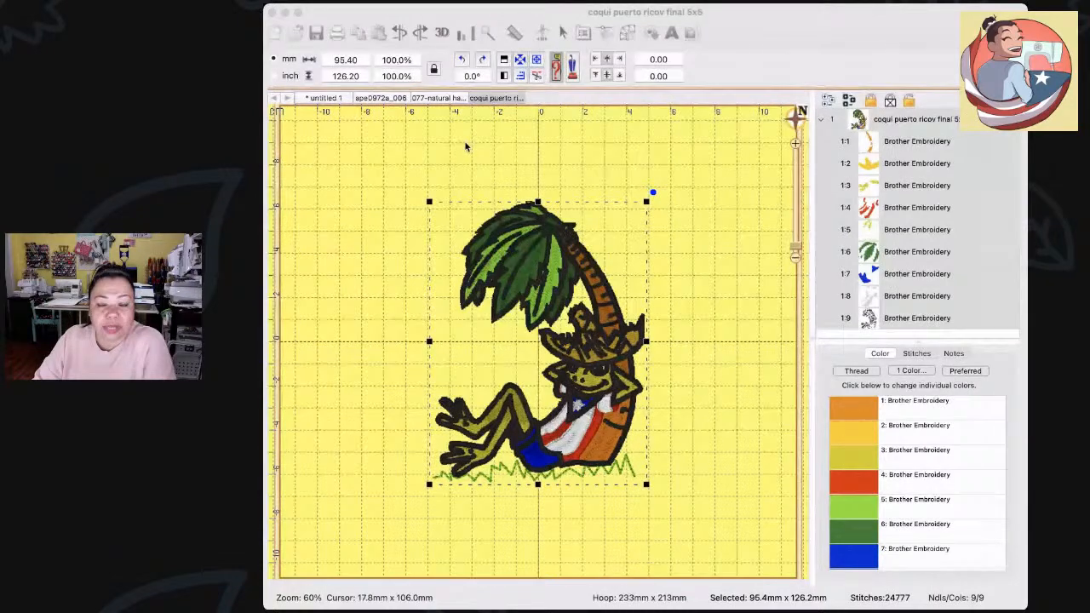
{"action": "left_click", "coordinate": [394, 155]}
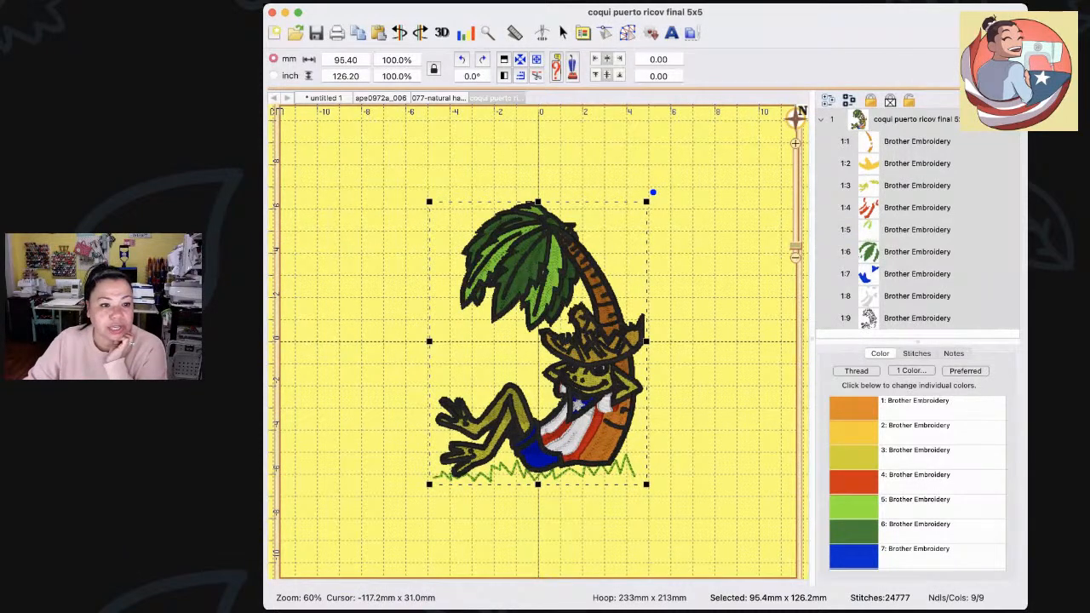
{"action": "left_click", "coordinate": [255, 325]}
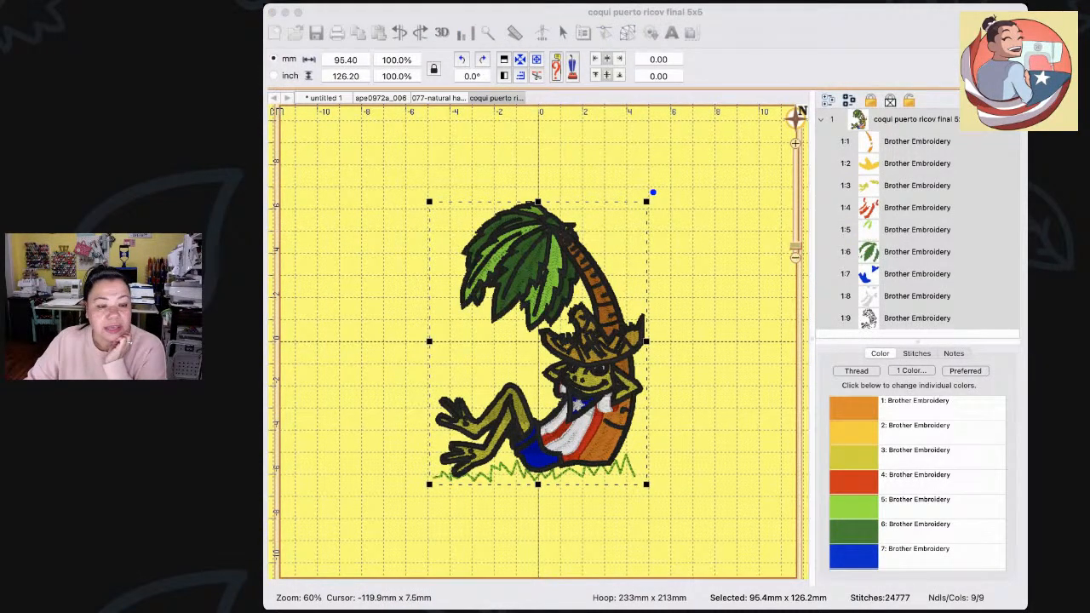
{"action": "left_click", "coordinate": [602, 434]}
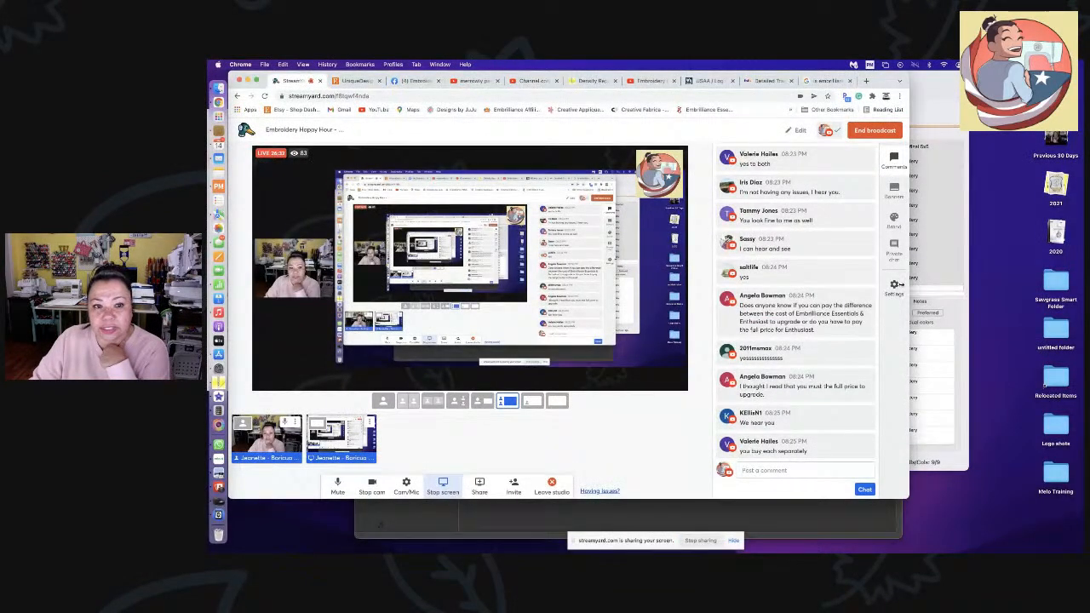
- Narrow, shorten and lower the StreamYard window, then bring Embrilliance back to the front
{"action": "left_click_drag", "start_coordinate": [908, 286], "coordinate": [573, 289]}
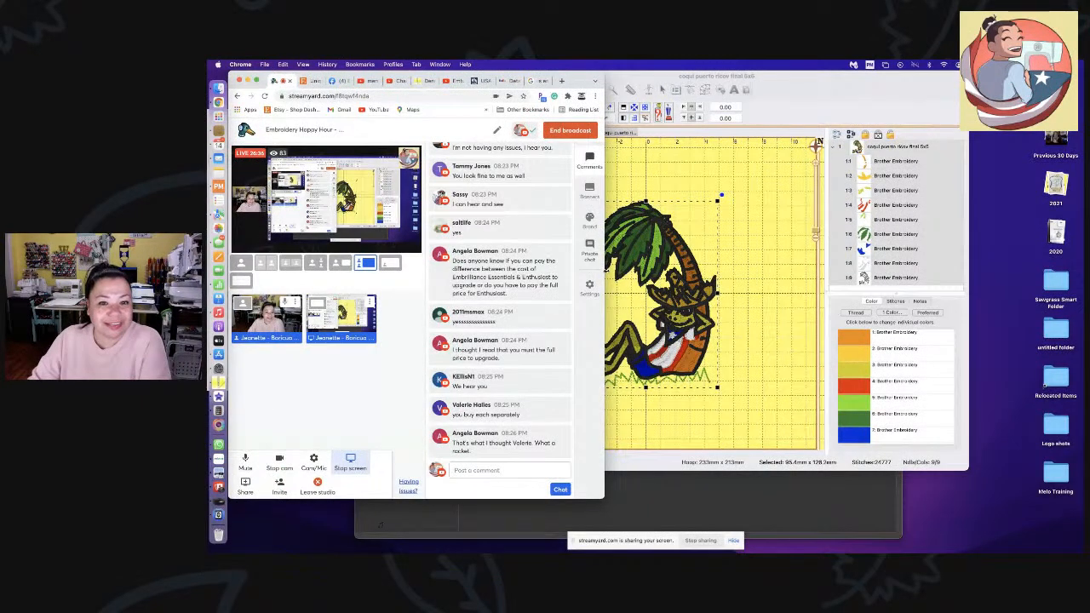
{"action": "left_click_drag", "start_coordinate": [606, 276], "coordinate": [521, 263]}
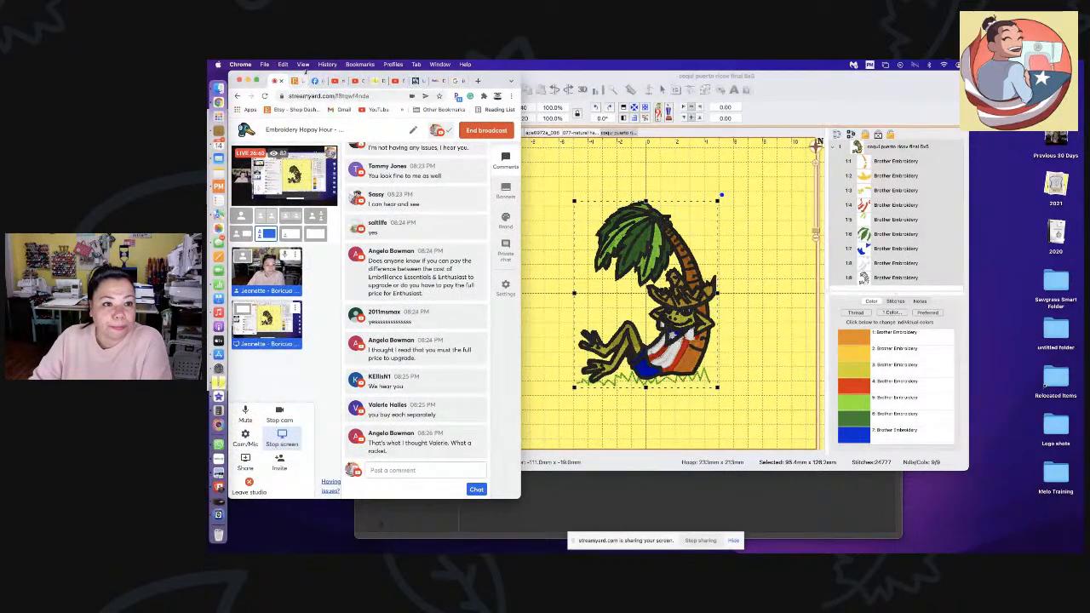
{"action": "left_click_drag", "start_coordinate": [305, 75], "coordinate": [305, 343]}
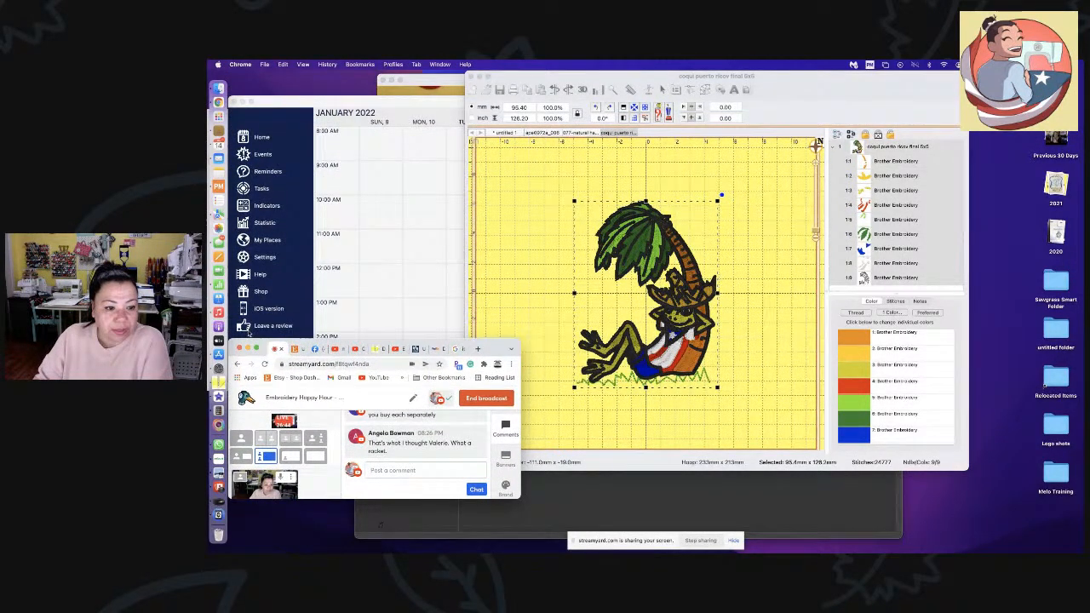
{"action": "left_click_drag", "start_coordinate": [265, 344], "coordinate": [273, 396]}
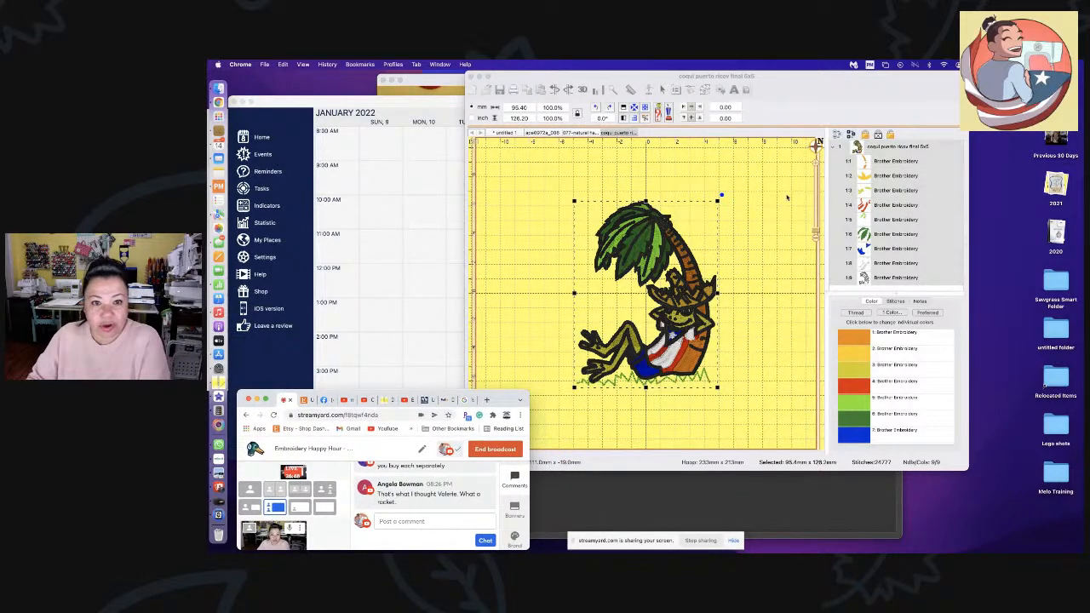
{"action": "left_click_drag", "start_coordinate": [794, 75], "coordinate": [758, 72]}
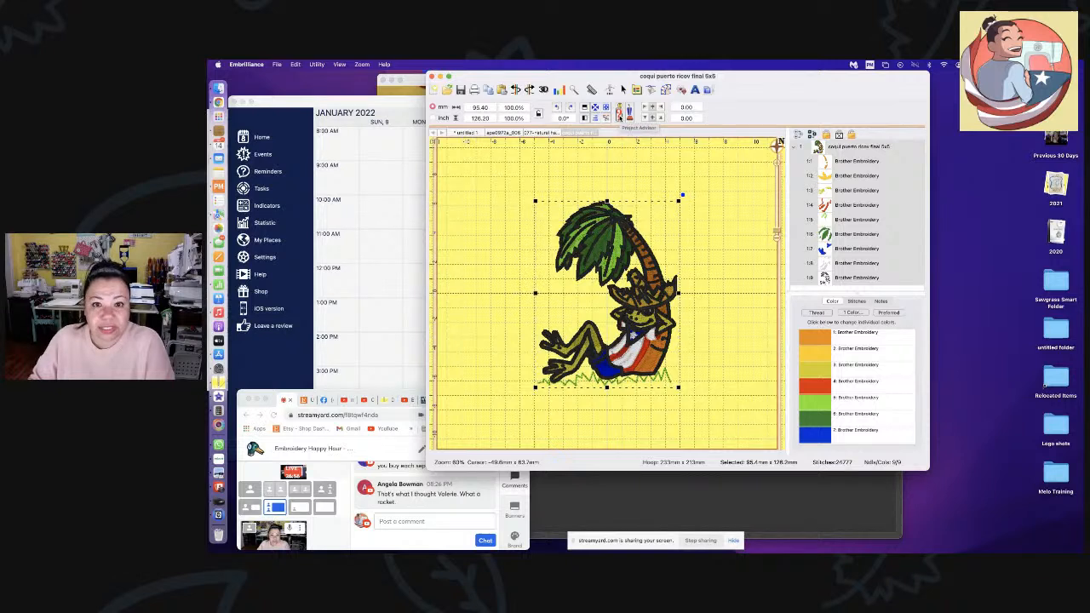
{"action": "left_click", "coordinate": [619, 112]}
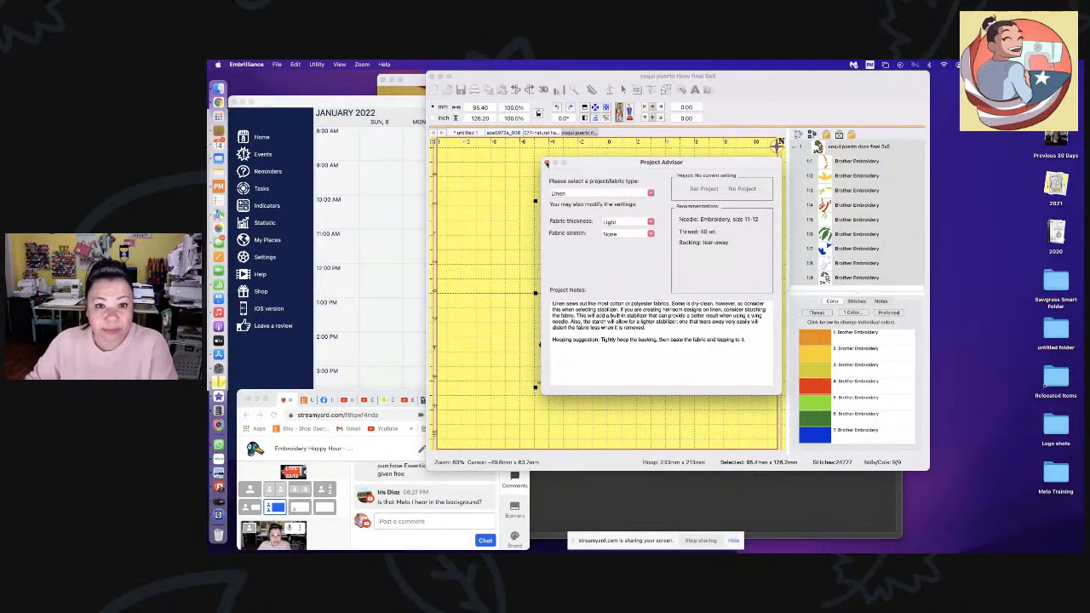
{"action": "left_click", "coordinate": [546, 163]}
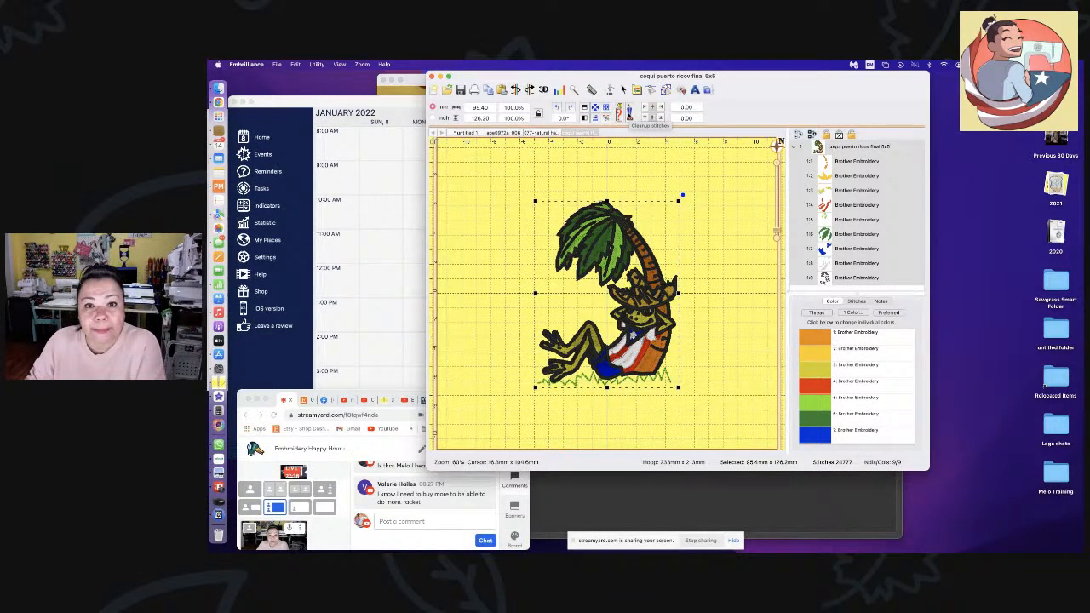
- Run Cleanup Stitches on the coqui design, reducing it from 24,777 to 22,291 stitches
{"action": "left_click", "coordinate": [629, 113]}
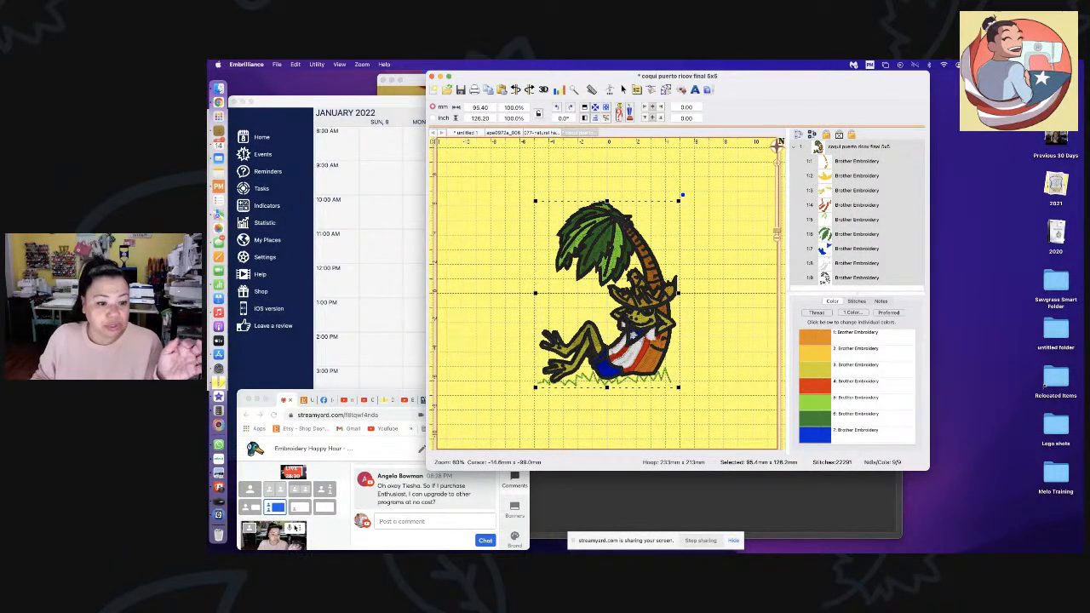
- Move and enlarge the StreamYard window, then stop the screen share so only the camera shows
{"action": "left_click_drag", "start_coordinate": [277, 389], "coordinate": [419, 129]}
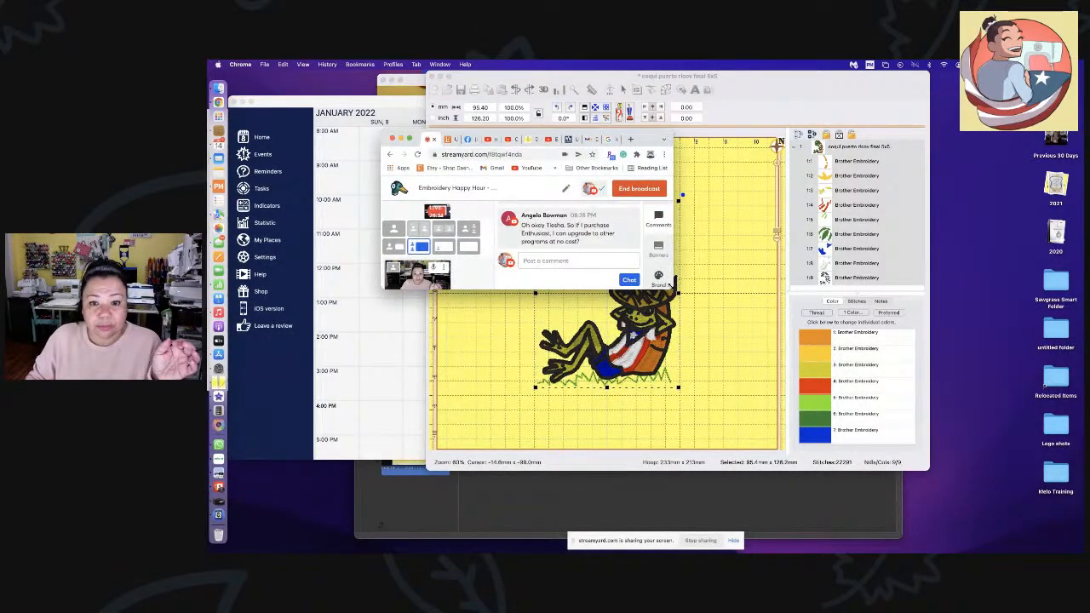
{"action": "left_click_drag", "start_coordinate": [672, 282], "coordinate": [949, 502]}
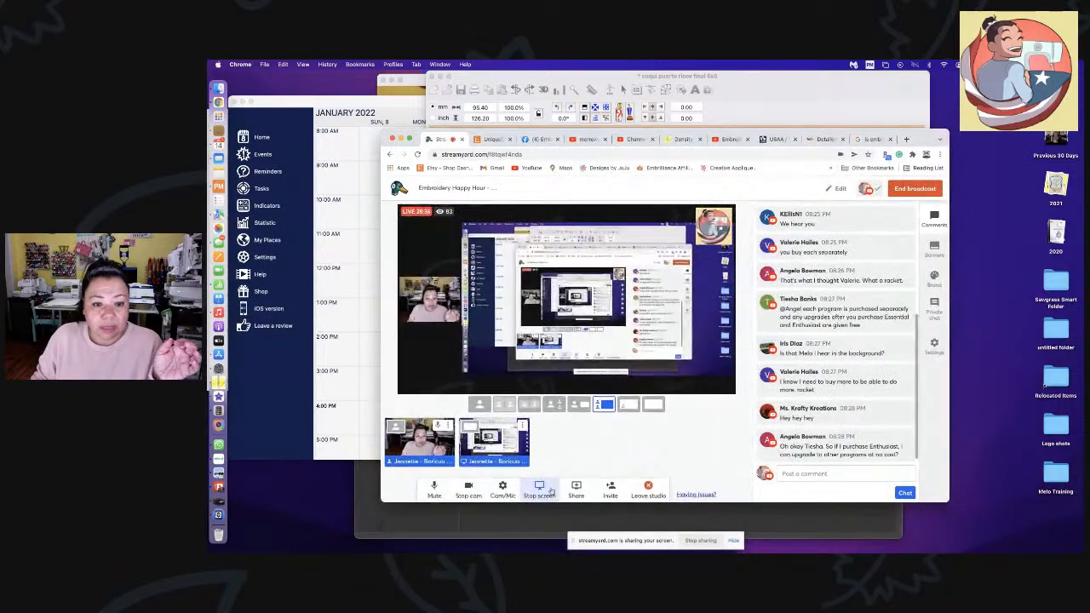
{"action": "left_click", "coordinate": [552, 493]}
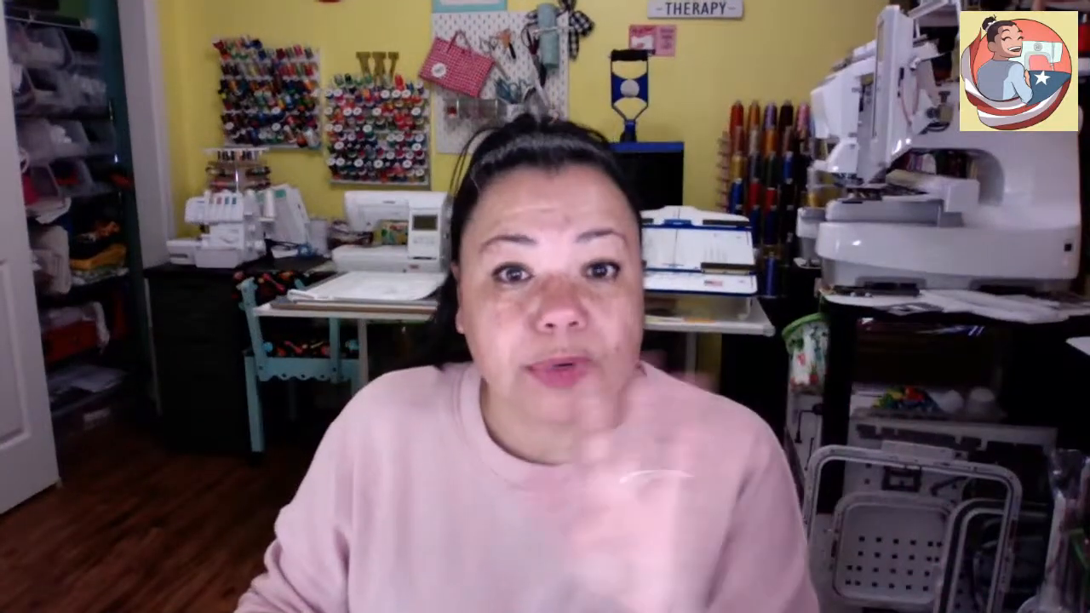
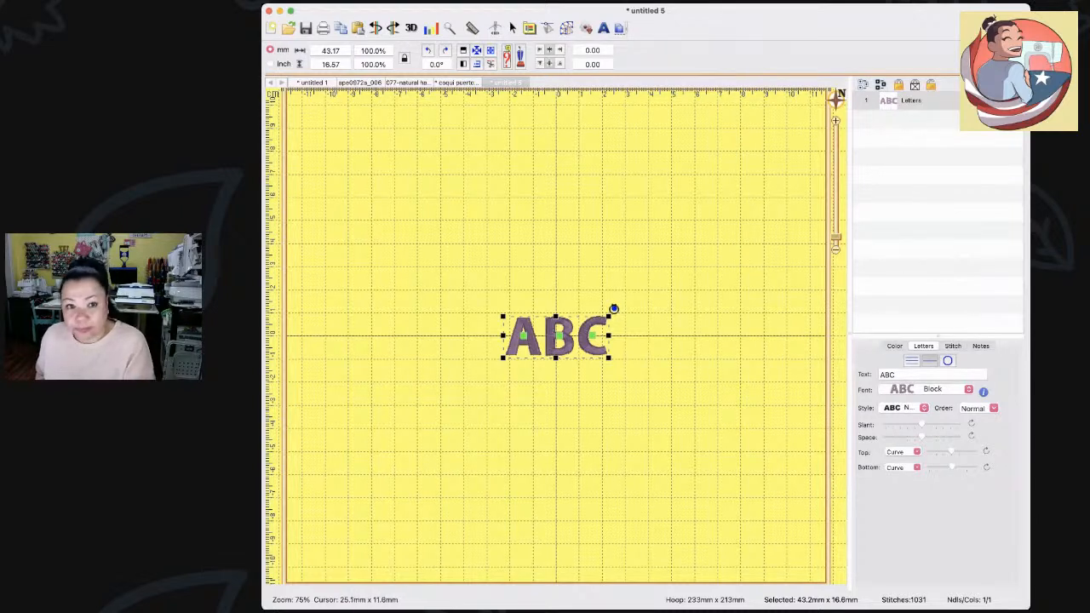
- Delete the ABC sample lettering to leave the untitled 5 hoop empty
{"action": "key", "text": "Delete"}
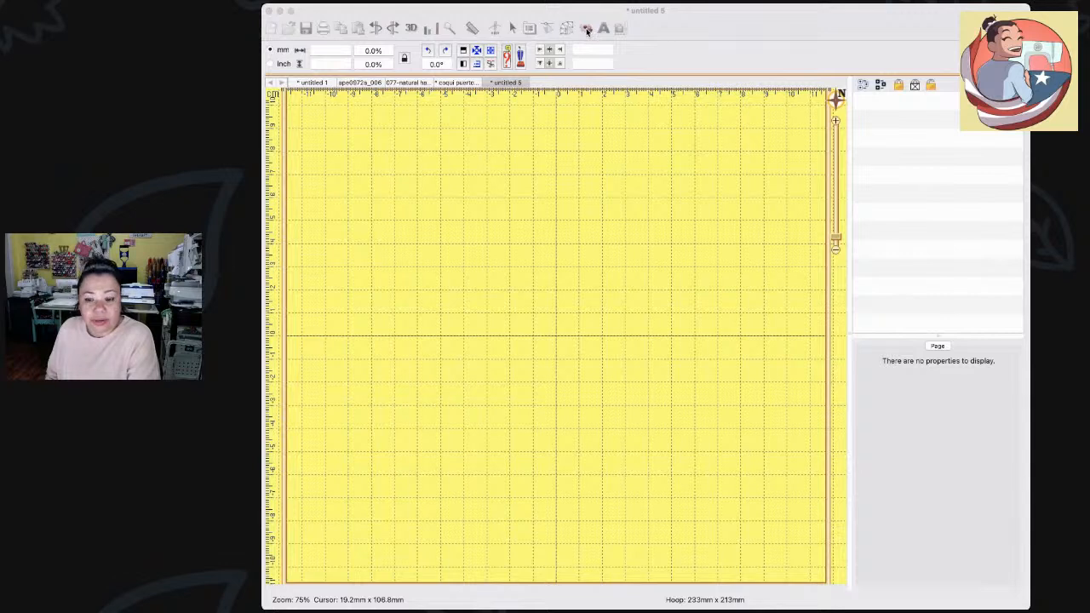
- Activate the Embrilliance window before switching over to the StreamYard broadcast in Chrome
{"action": "left_click", "coordinate": [568, 102]}
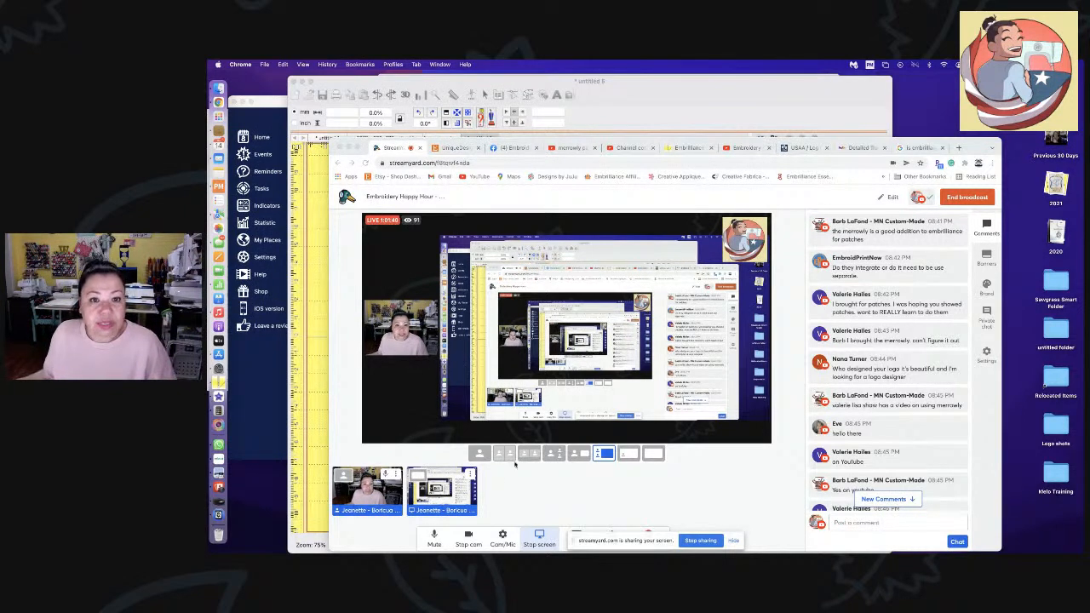
- Bring Embrilliance forward, widen its window on both sides, and bring up the design Library
{"action": "left_click", "coordinate": [627, 118]}
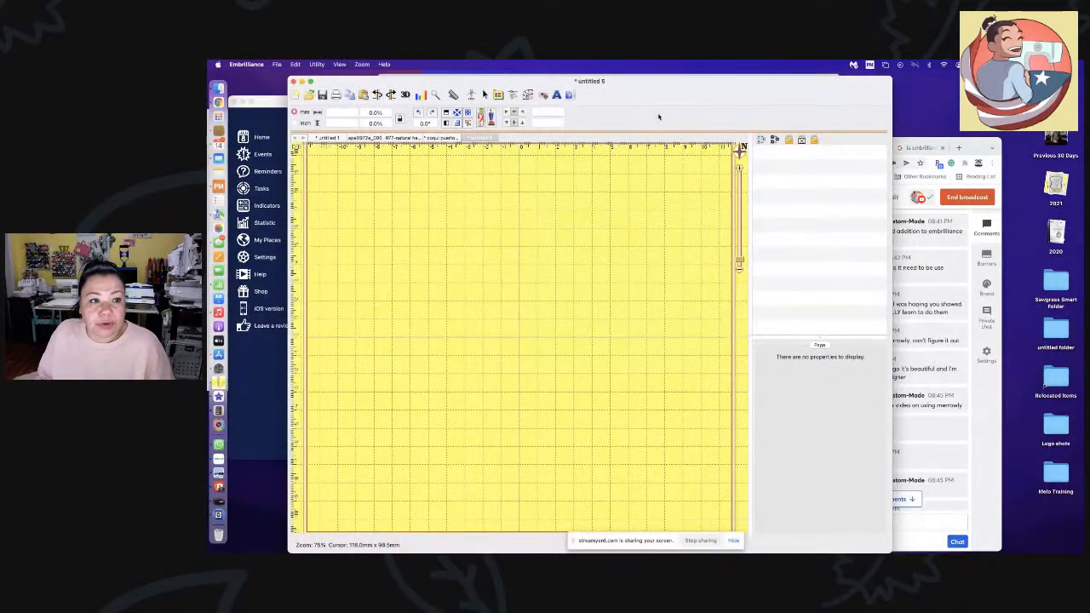
{"action": "left_click_drag", "start_coordinate": [268, 88], "coordinate": [242, 90]}
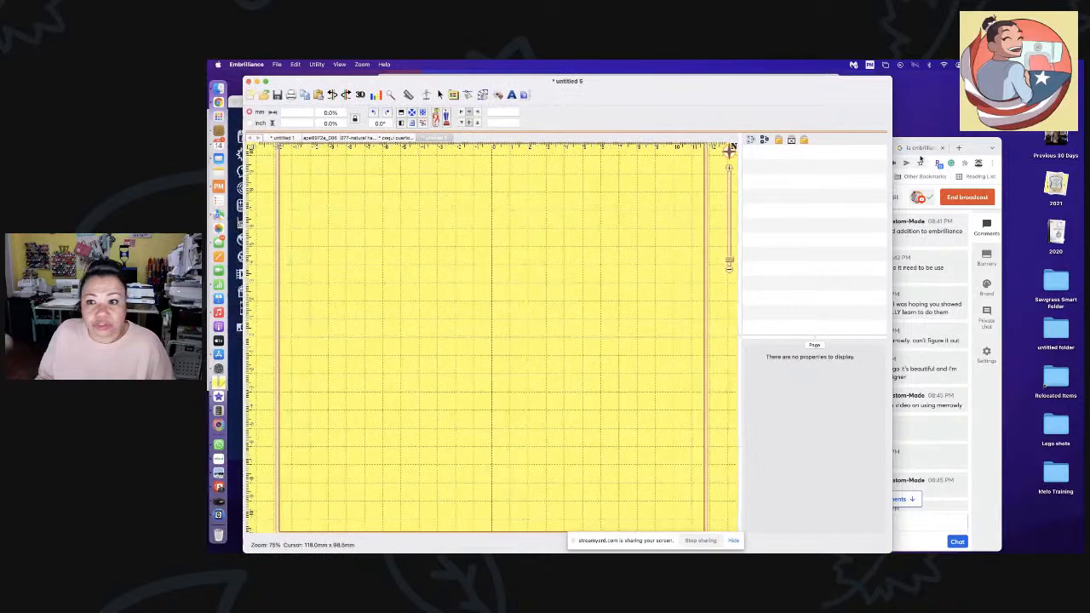
{"action": "left_click_drag", "start_coordinate": [891, 119], "coordinate": [952, 126]}
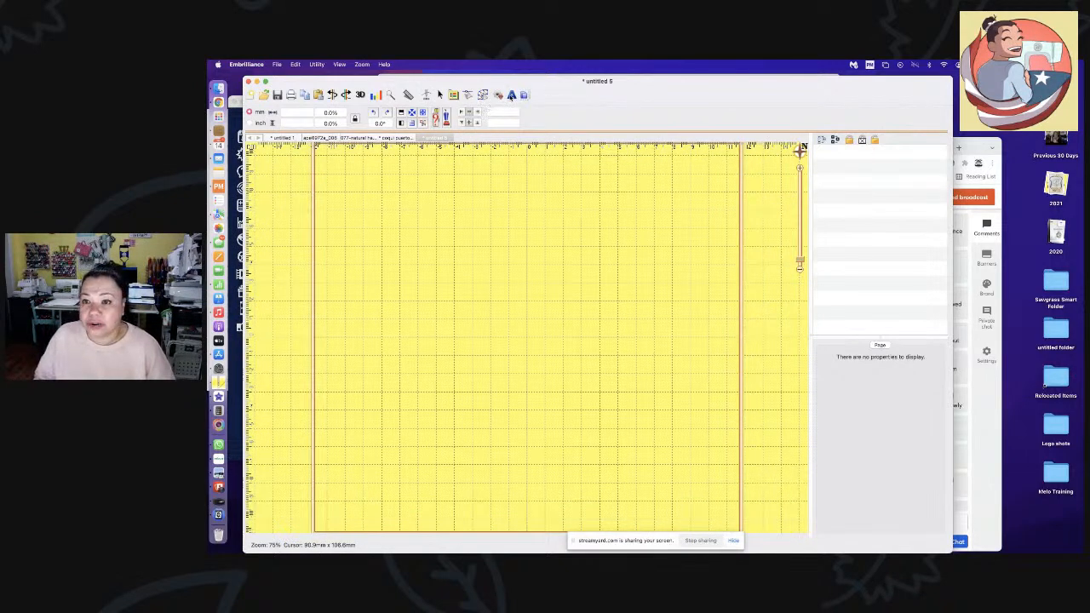
{"action": "left_click", "coordinate": [500, 97]}
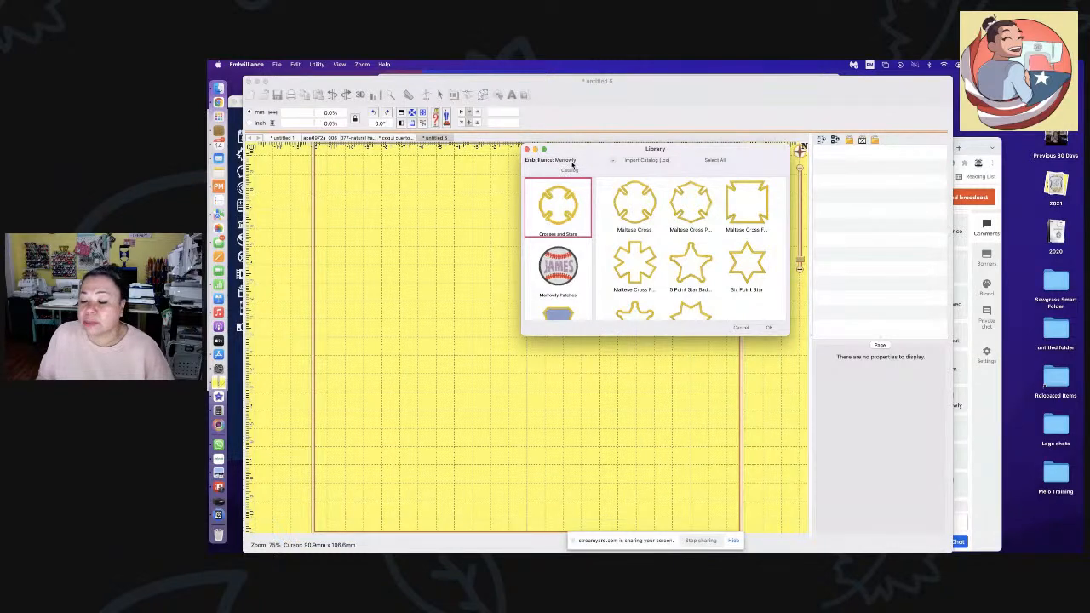
- Browse the Library catalogs, from multi-layer emblems and Crosses and Stars to Shields
{"action": "scroll", "coordinate": [566, 260], "scroll_direction": "down", "scroll_amount": 3}
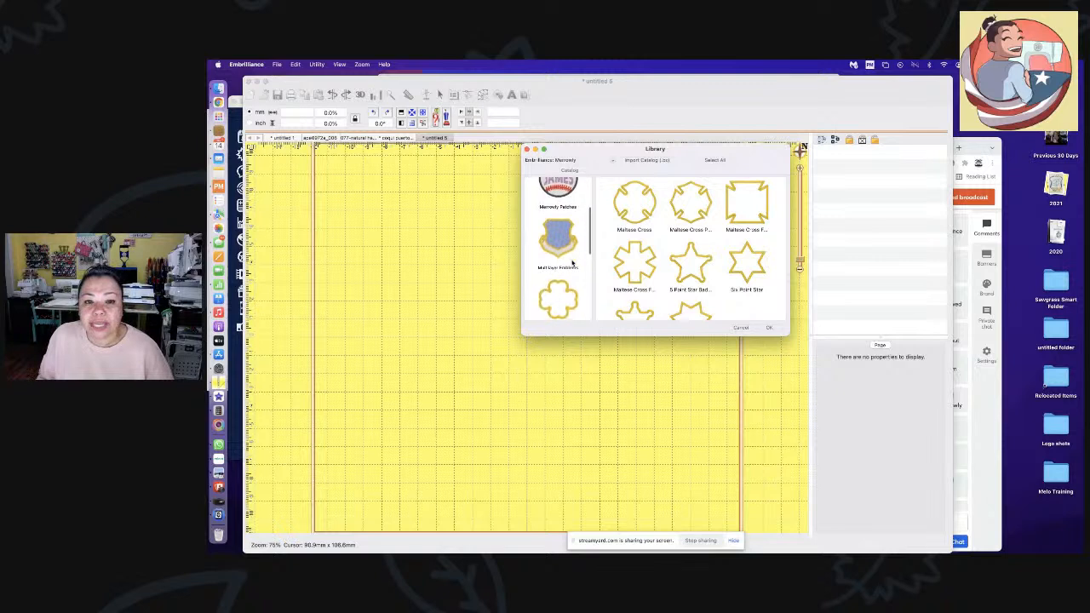
{"action": "left_click", "coordinate": [559, 250]}
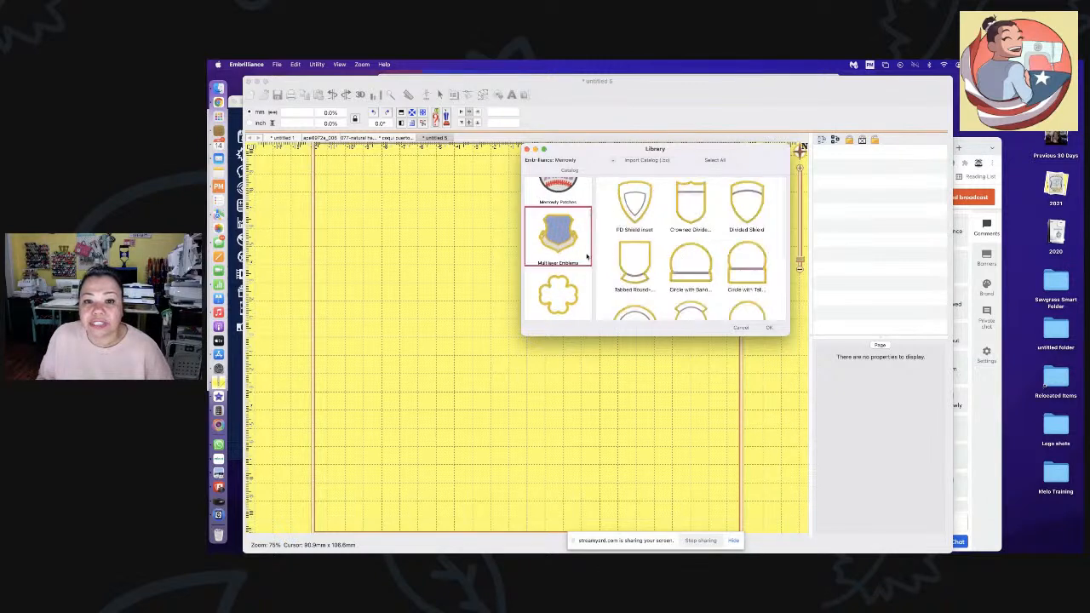
{"action": "scroll", "coordinate": [700, 264], "scroll_direction": "down", "scroll_amount": 2}
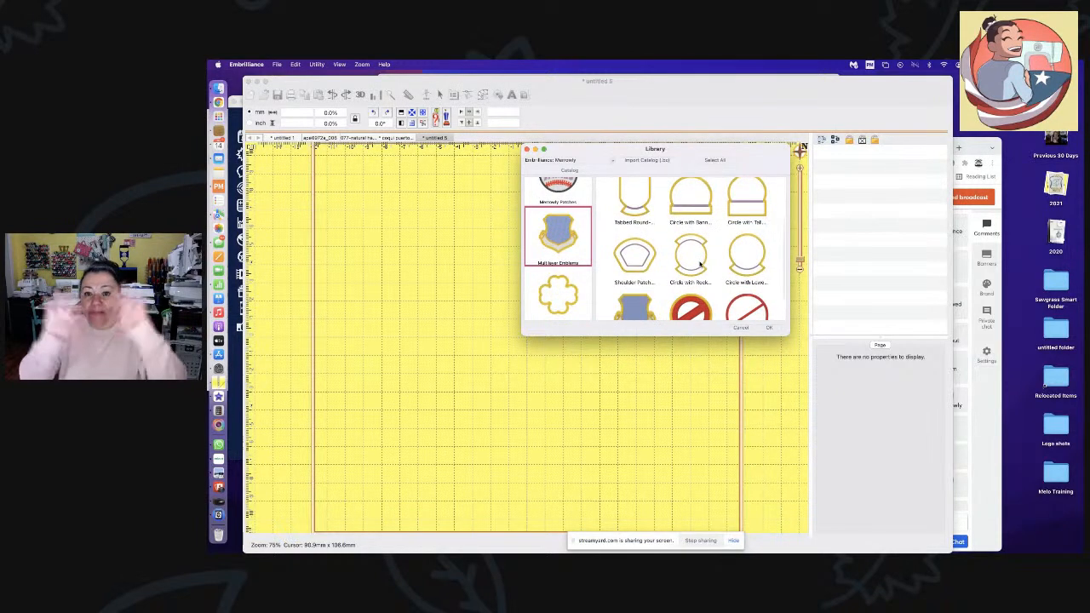
{"action": "scroll", "coordinate": [700, 264], "scroll_direction": "up", "scroll_amount": 2}
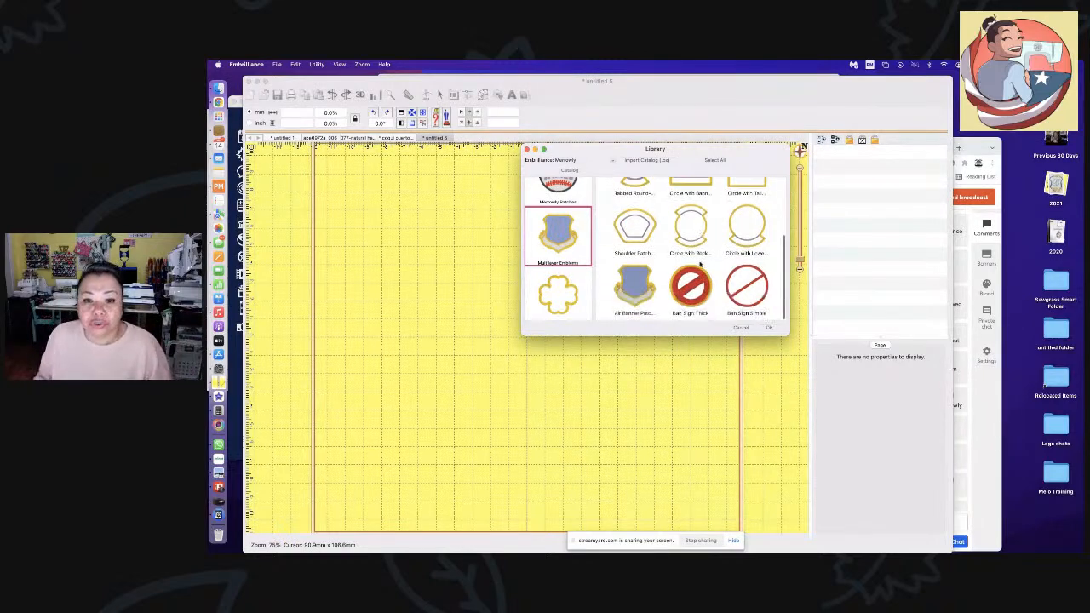
{"action": "scroll", "coordinate": [700, 264], "scroll_direction": "up", "scroll_amount": 2}
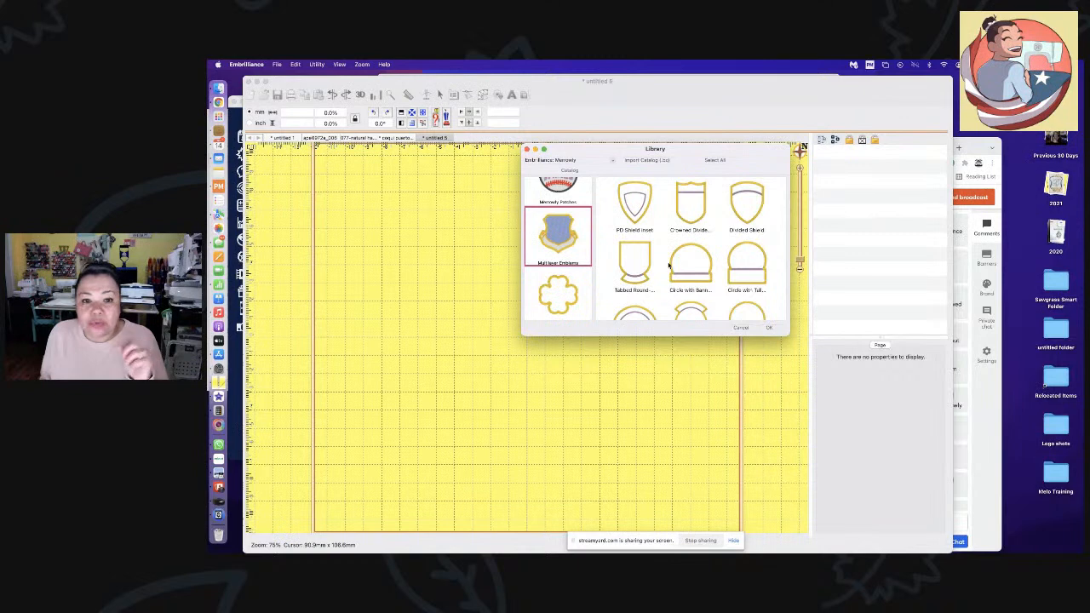
{"action": "scroll", "coordinate": [564, 226], "scroll_direction": "up", "scroll_amount": 2}
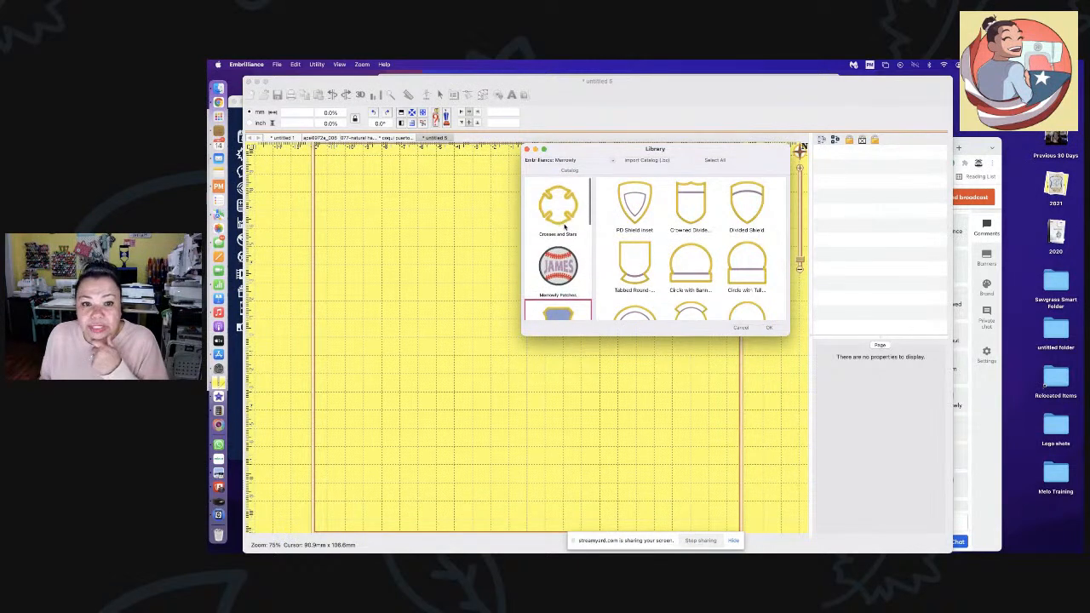
{"action": "left_click", "coordinate": [562, 223]}
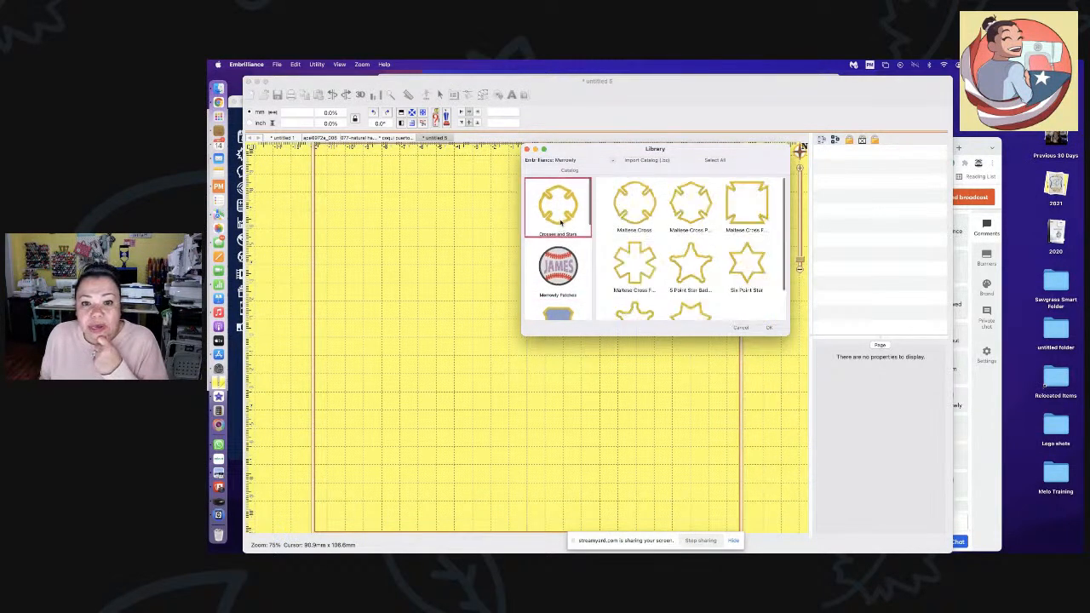
{"action": "scroll", "coordinate": [561, 247], "scroll_direction": "down", "scroll_amount": 5}
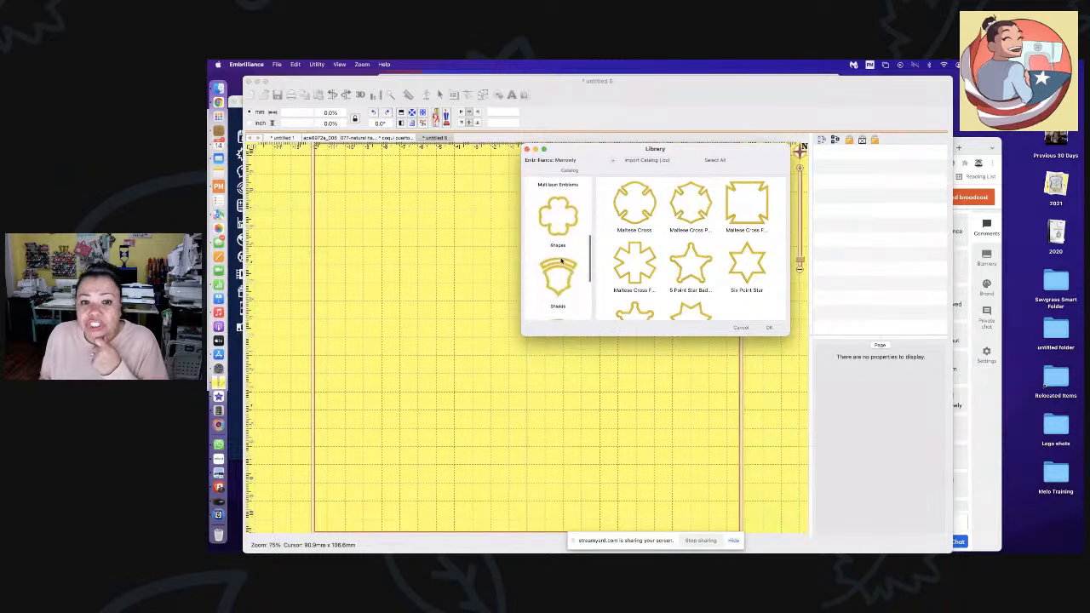
{"action": "left_click", "coordinate": [562, 262]}
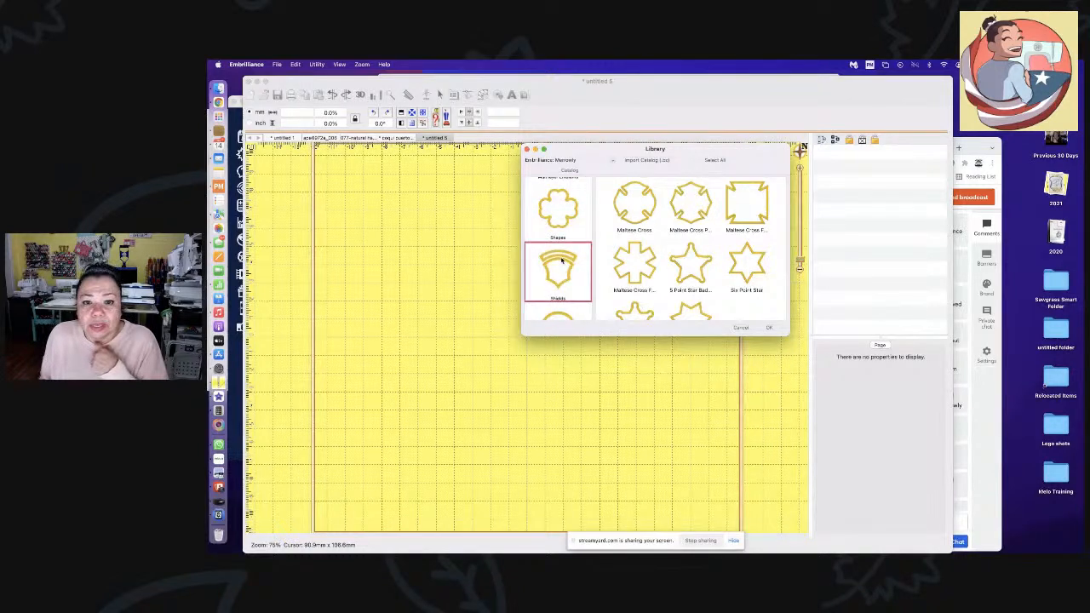
{"action": "scroll", "coordinate": [684, 274], "scroll_direction": "down", "scroll_amount": 3}
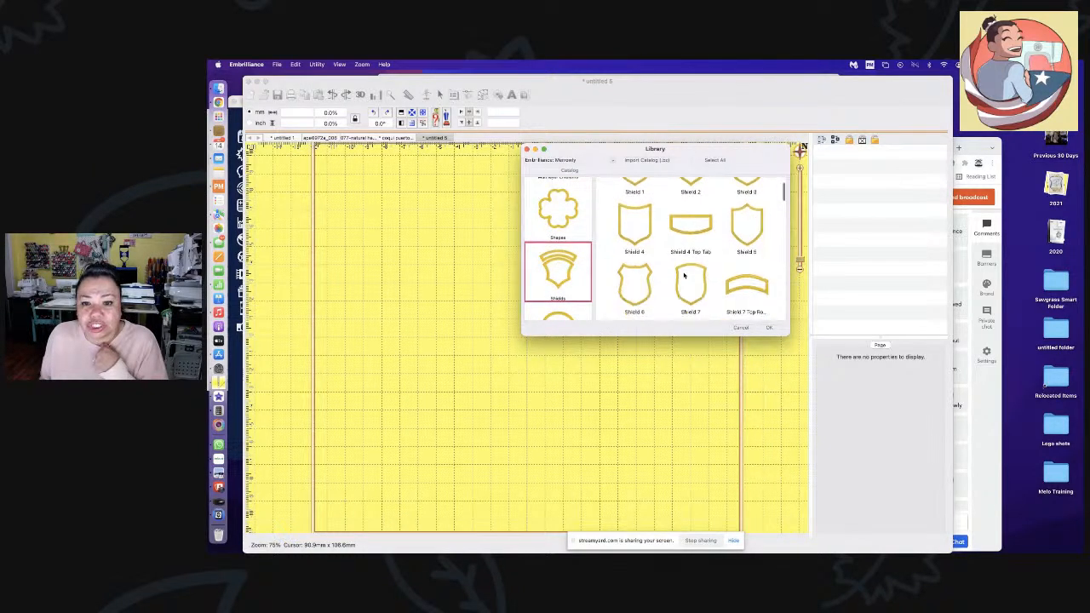
{"action": "scroll", "coordinate": [684, 274], "scroll_direction": "up", "scroll_amount": 2}
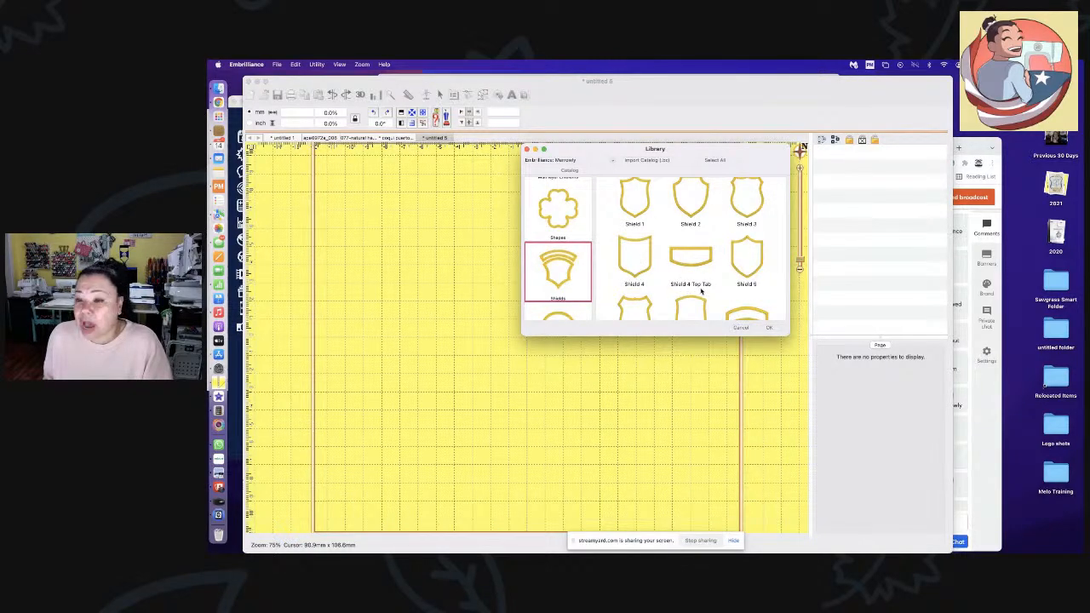
- Merge Shield 4 and Shield 4 Top Tab together into the hoop
{"action": "left_click", "coordinate": [642, 258]}
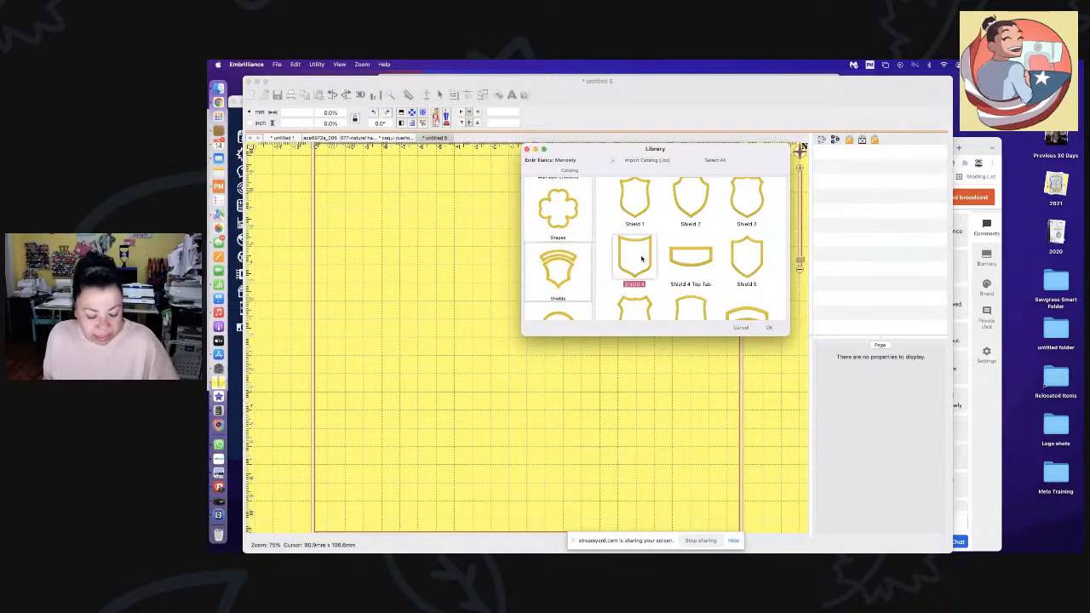
{"action": "left_click", "coordinate": [692, 262], "text": "shift"}
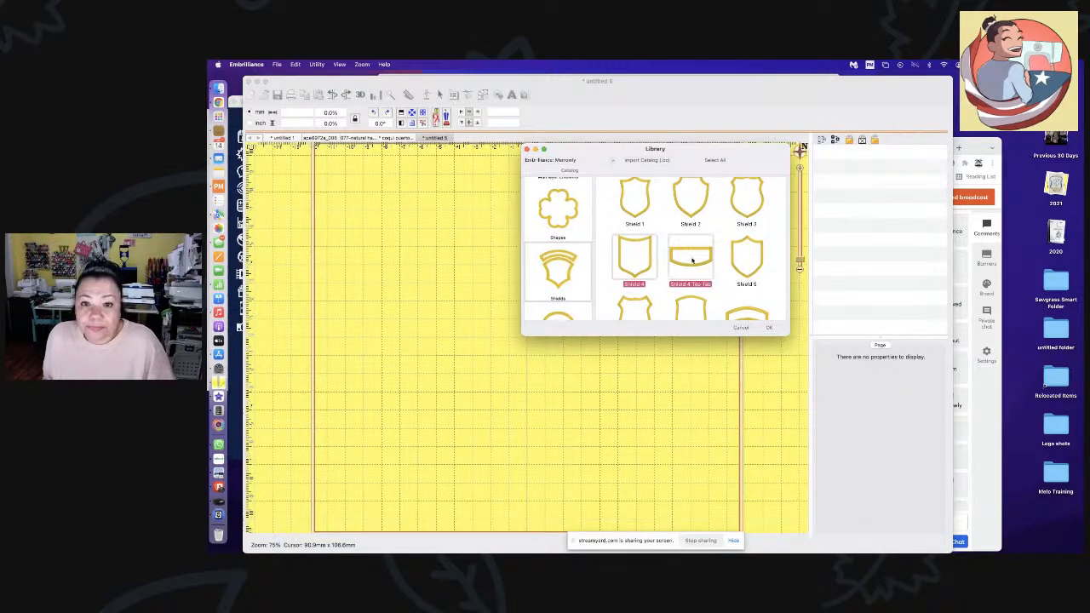
{"action": "left_click", "coordinate": [768, 329]}
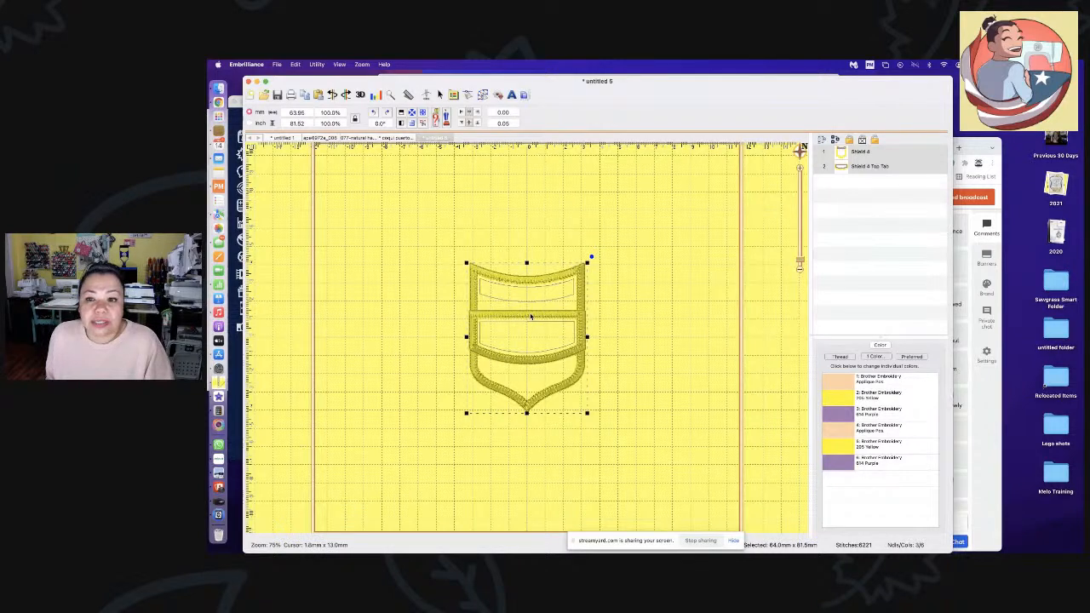
- Move Shield 4 Top Tab up onto the shield's top edge and add ABC lettering inside
{"action": "left_click", "coordinate": [669, 337]}
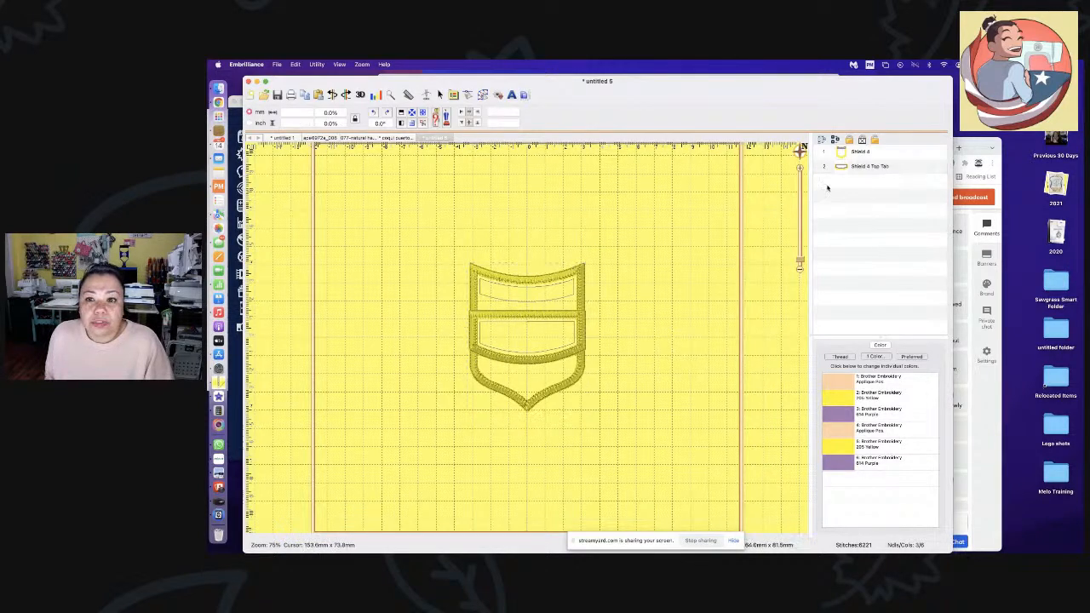
{"action": "left_click", "coordinate": [859, 172]}
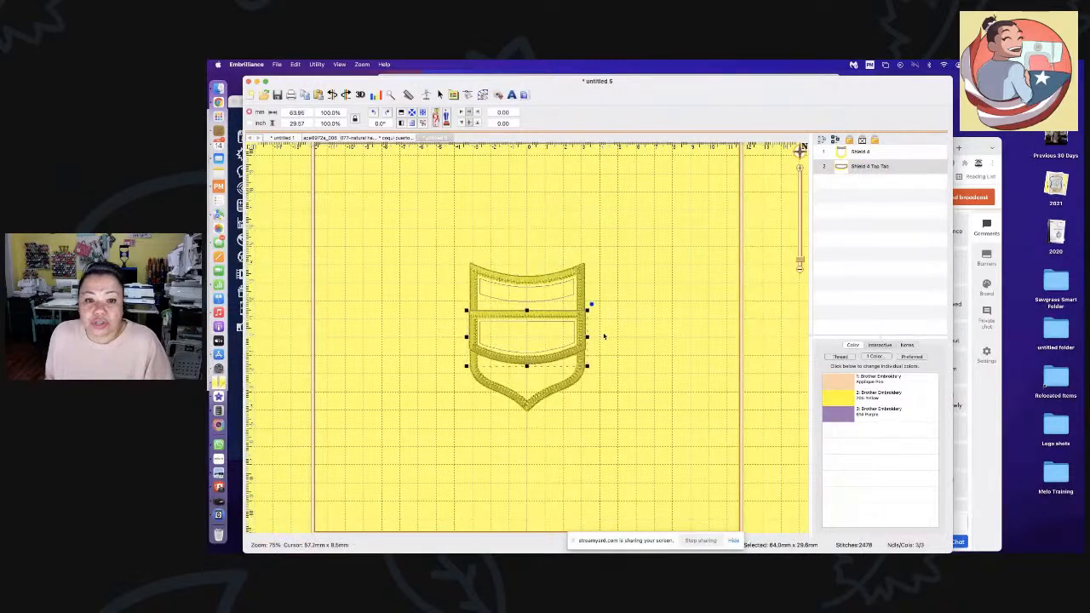
{"action": "left_click_drag", "start_coordinate": [526, 311], "coordinate": [520, 224]}
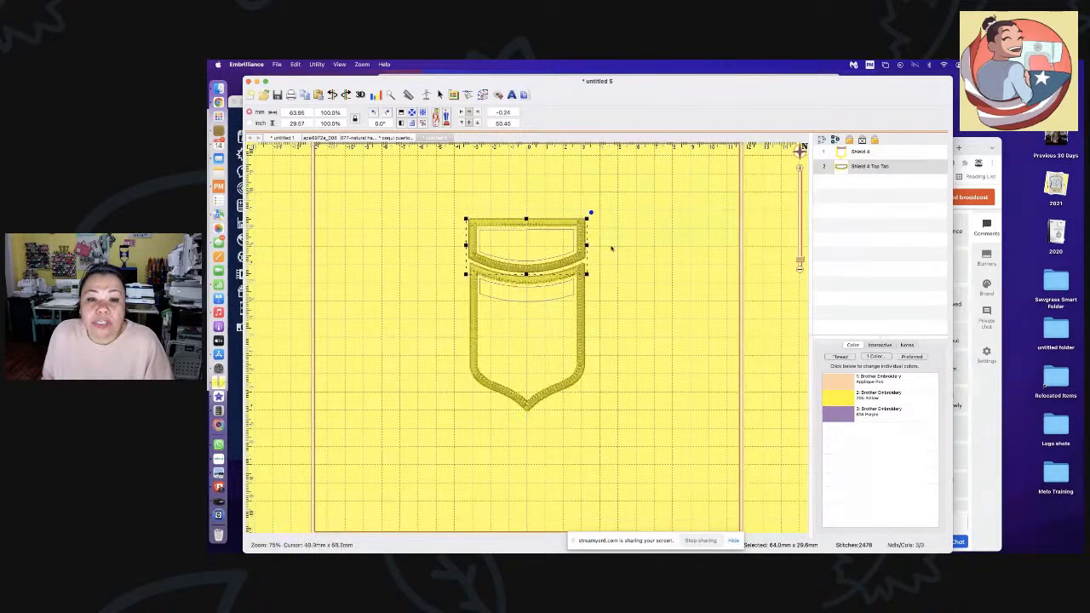
{"action": "left_click", "coordinate": [625, 316]}
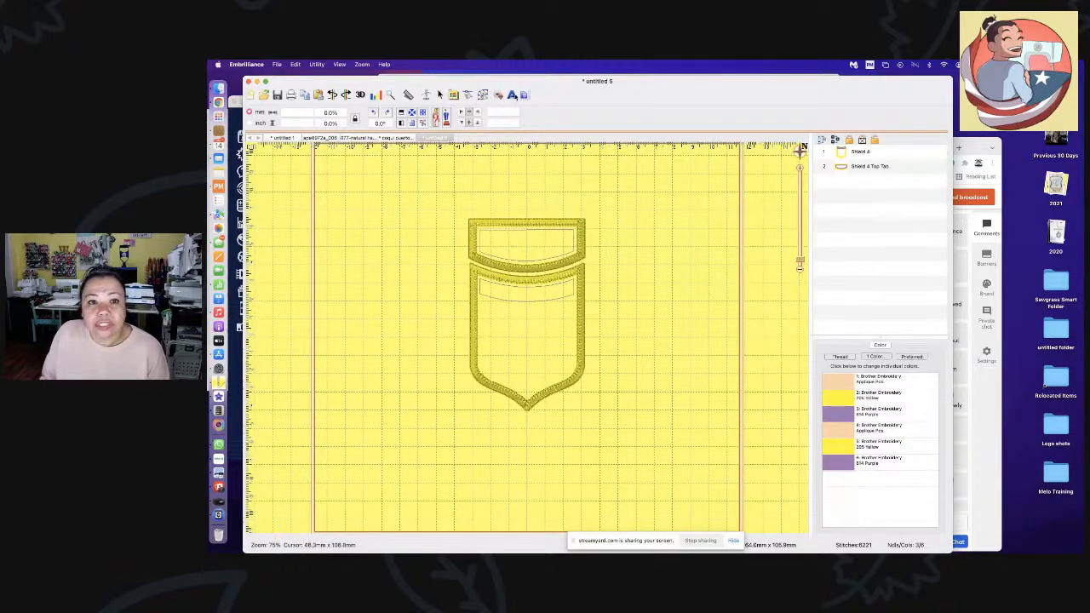
{"action": "left_click", "coordinate": [512, 95]}
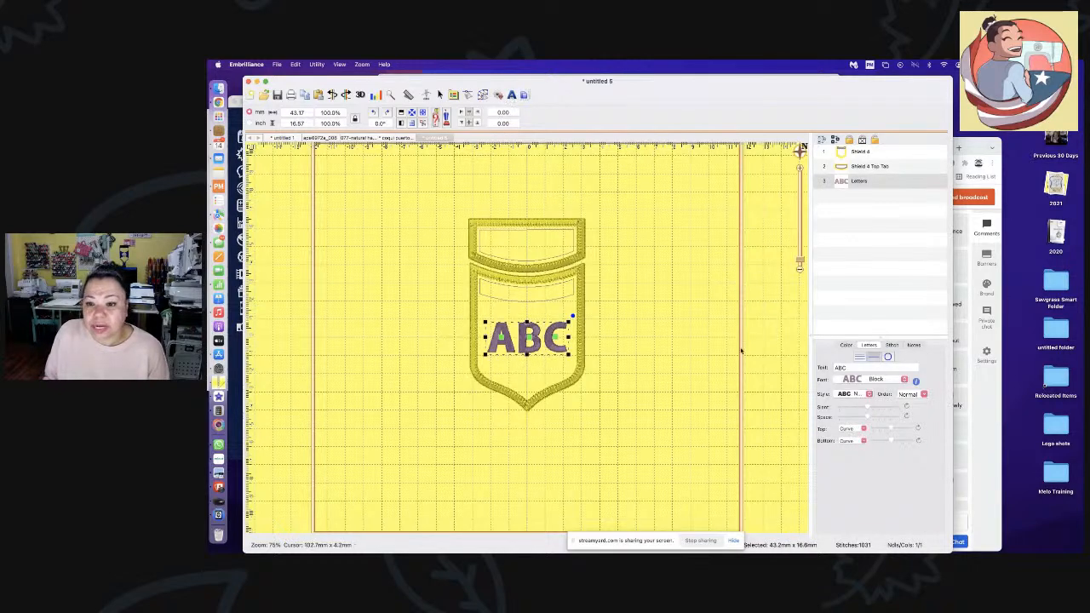
- Switch the shield's ABC lettering to the Fire font, then deselect it
{"action": "left_click", "coordinate": [867, 381]}
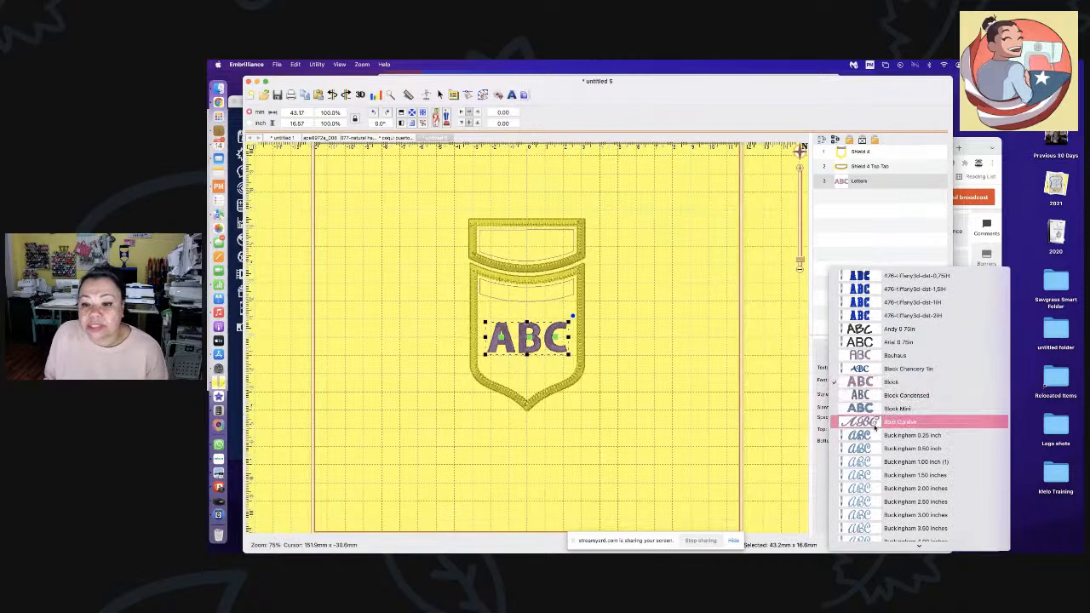
{"action": "scroll", "coordinate": [874, 429], "scroll_direction": "down", "scroll_amount": 15}
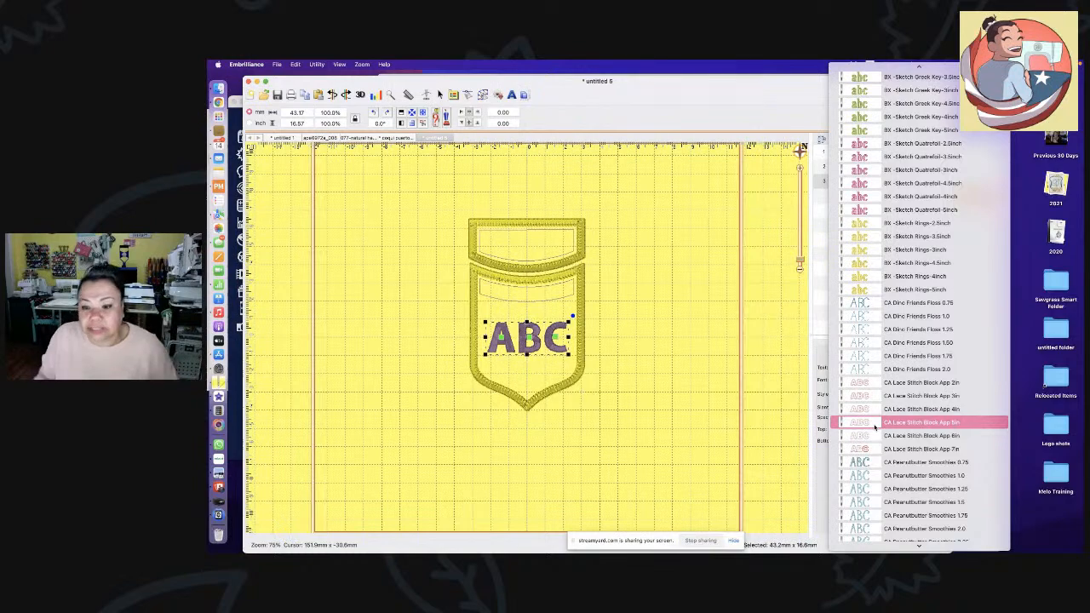
{"action": "scroll", "coordinate": [918, 457], "scroll_direction": "down", "scroll_amount": 10}
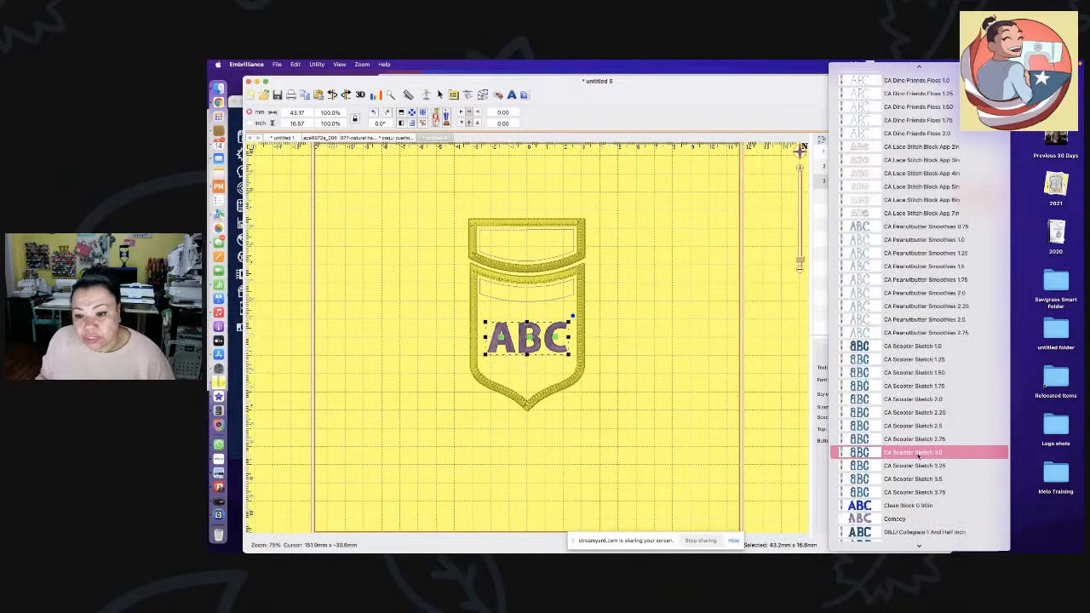
{"action": "scroll", "coordinate": [917, 457], "scroll_direction": "down", "scroll_amount": 10}
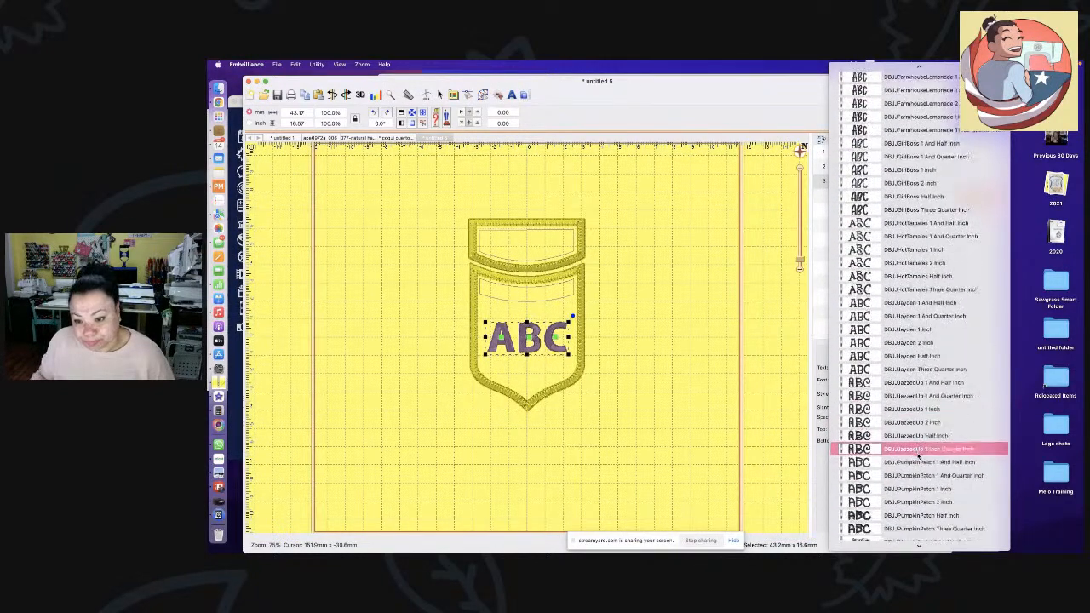
{"action": "scroll", "coordinate": [918, 458], "scroll_direction": "down", "scroll_amount": 10}
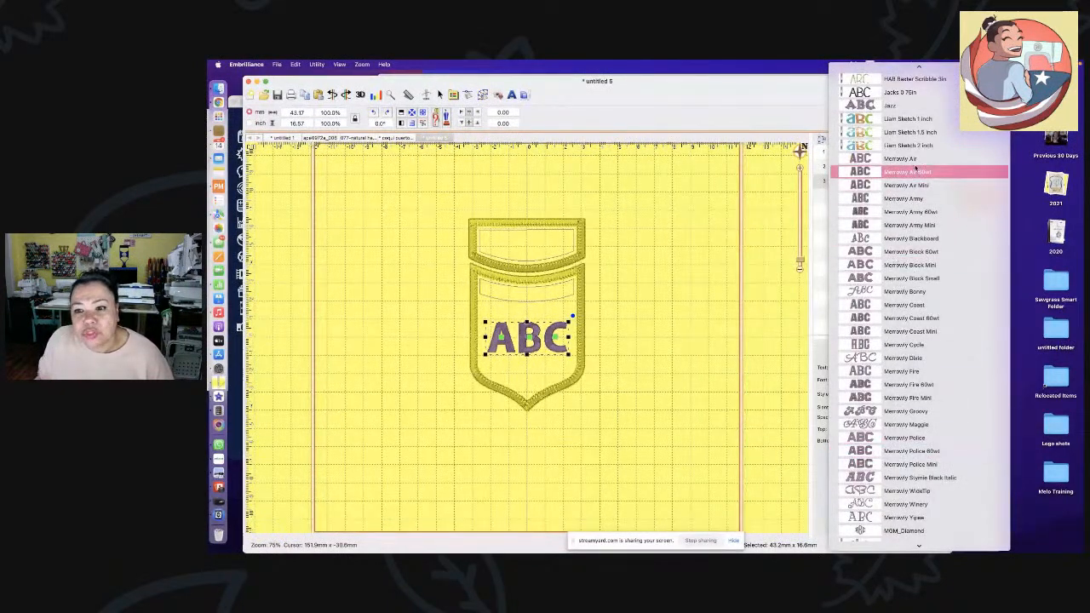
{"action": "left_click", "coordinate": [935, 373]}
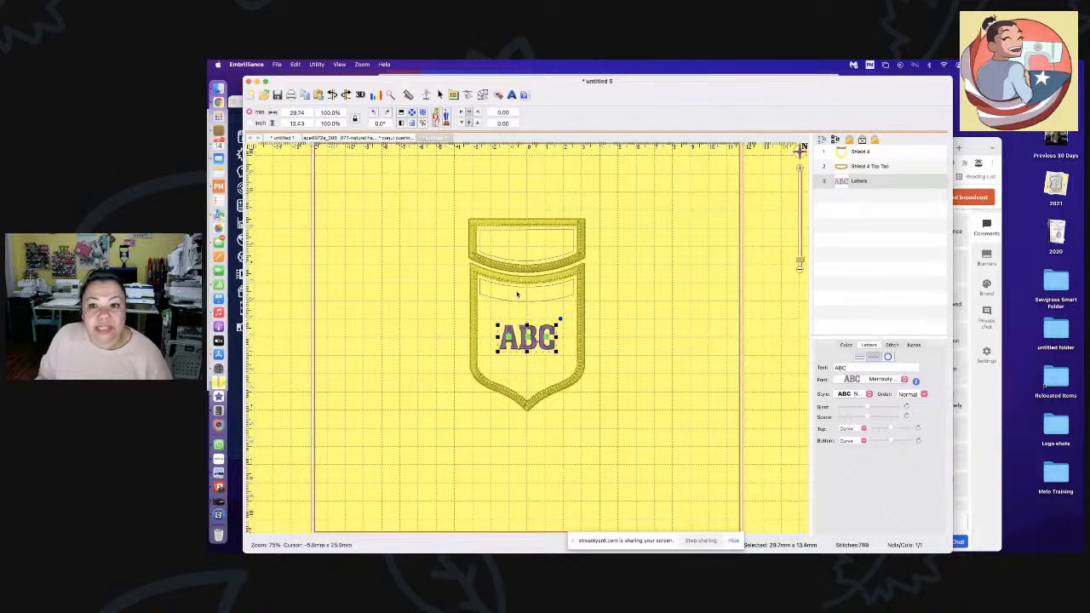
{"action": "key", "text": "Escape"}
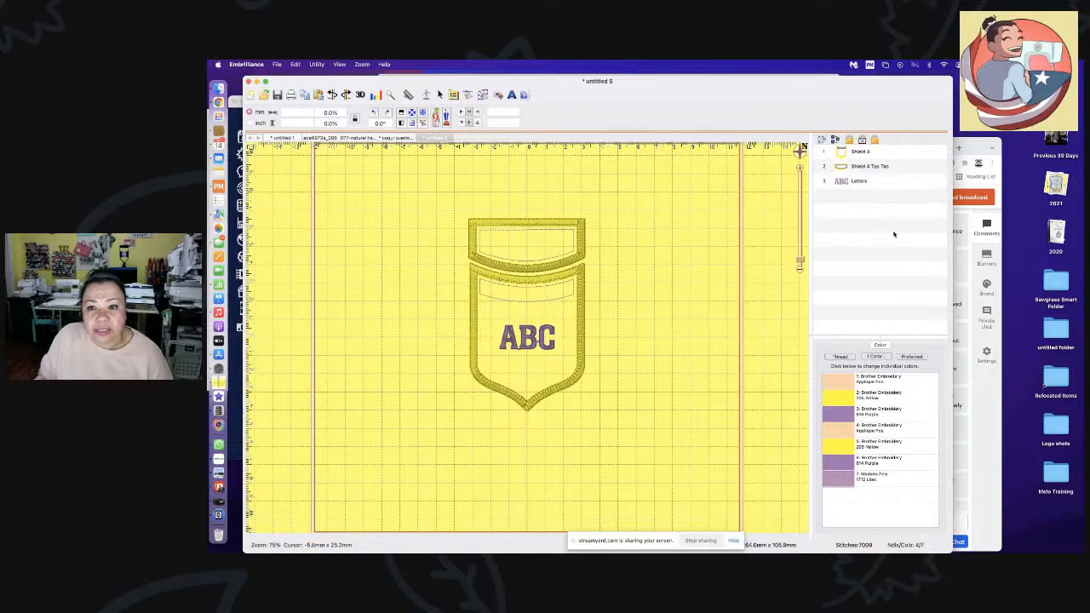
- Read Shield 4 Top Tab's note about naming lettering Letters 5, then select the ABC lettering
{"action": "left_click", "coordinate": [875, 167]}
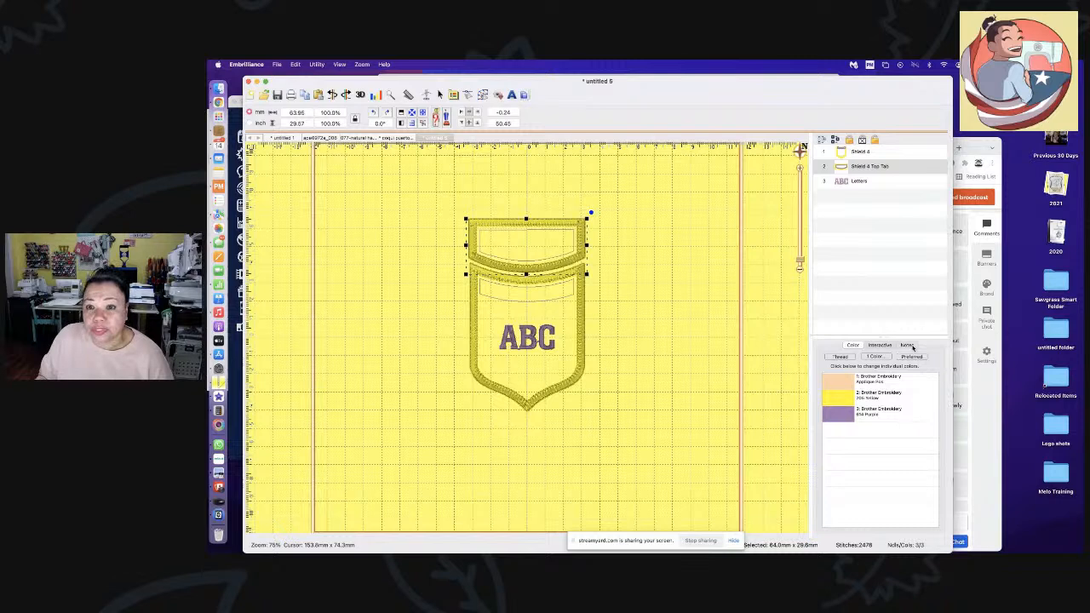
{"action": "left_click", "coordinate": [908, 345]}
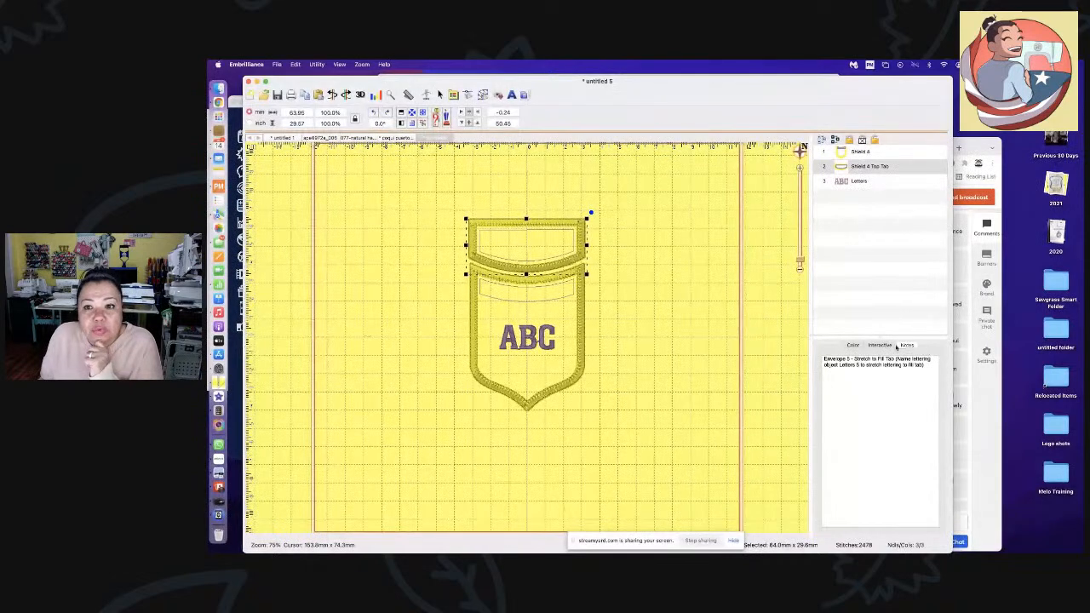
{"action": "left_click", "coordinate": [521, 345]}
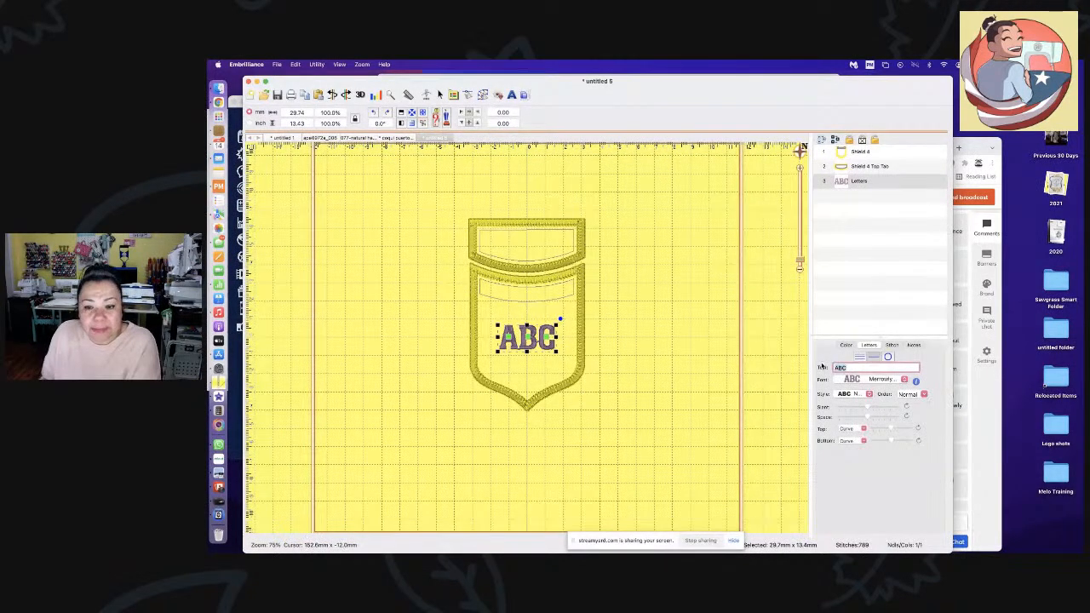
- Replace the ABC text with Sewing, then reselect the lettering and check its font
{"action": "type", "text": "Sewing"}
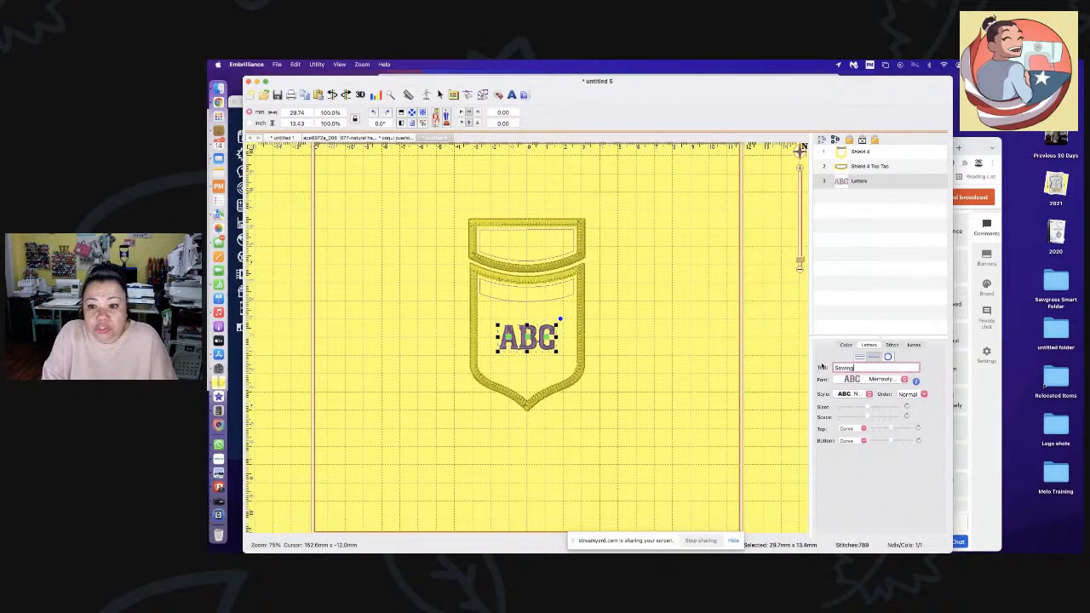
{"action": "key", "text": "Return"}
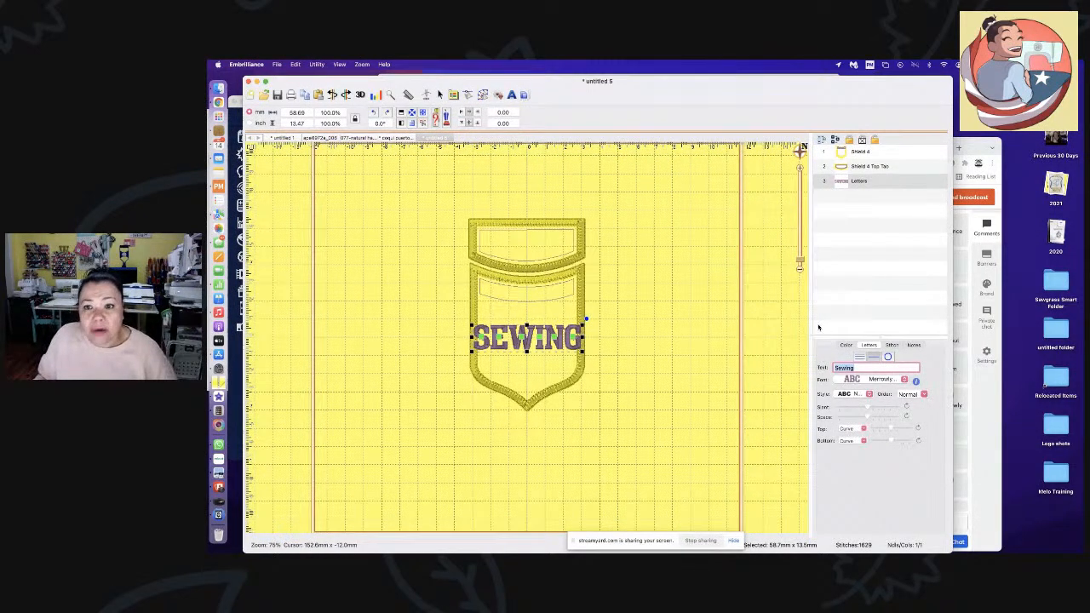
{"action": "double_click", "coordinate": [854, 180]}
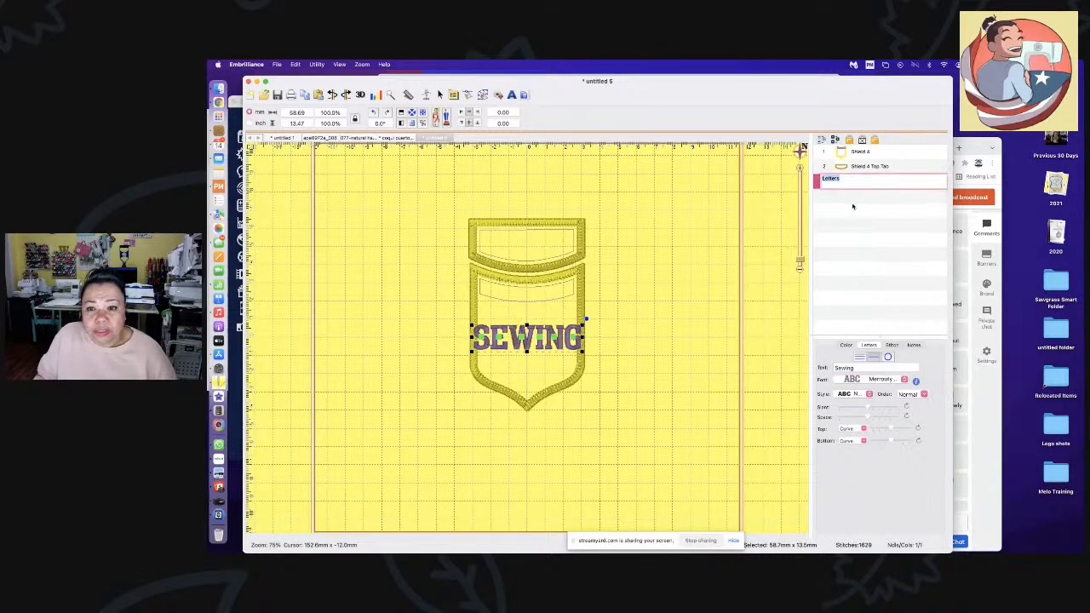
{"action": "left_click", "coordinate": [853, 206]}
{"action": "left_click", "coordinate": [851, 182]}
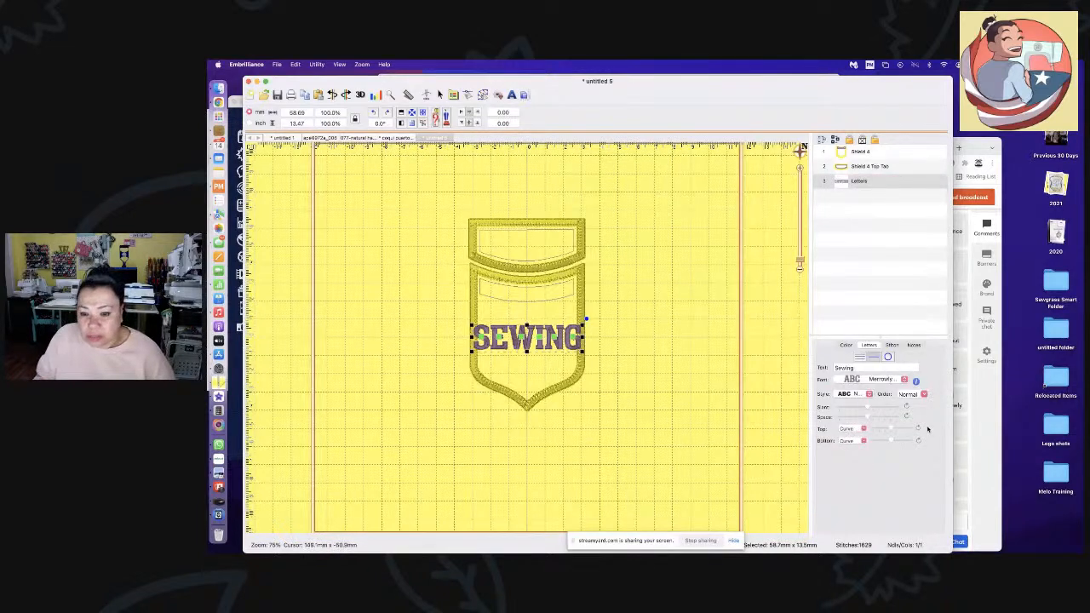
{"action": "left_click", "coordinate": [867, 380]}
{"action": "left_click", "coordinate": [866, 380]}
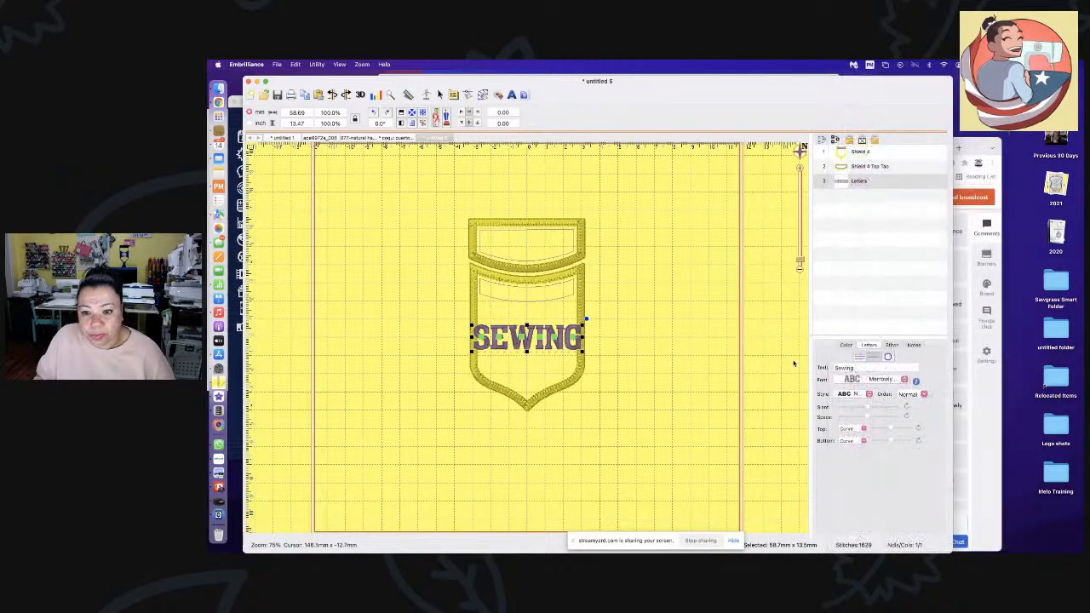
{"action": "left_click", "coordinate": [916, 382]}
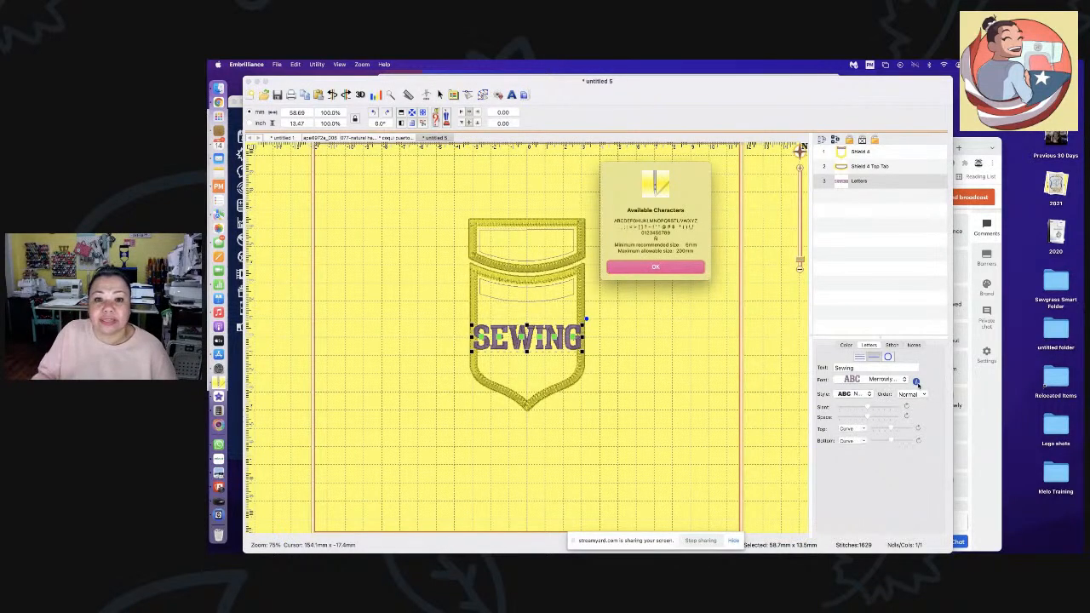
{"action": "left_click", "coordinate": [655, 268]}
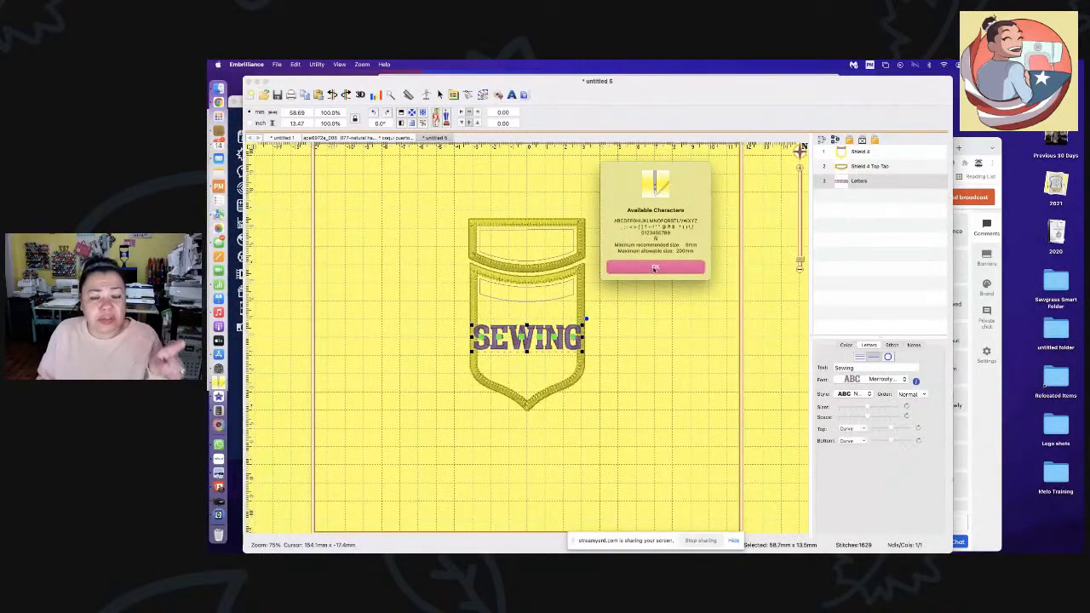
{"action": "left_click", "coordinate": [655, 268]}
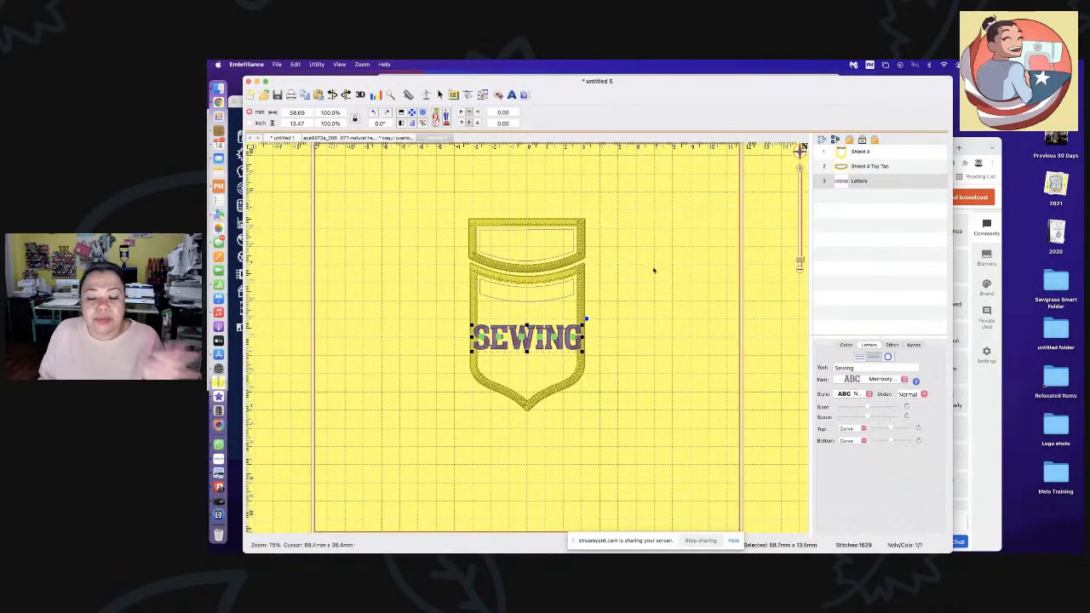
{"action": "left_click", "coordinate": [914, 345]}
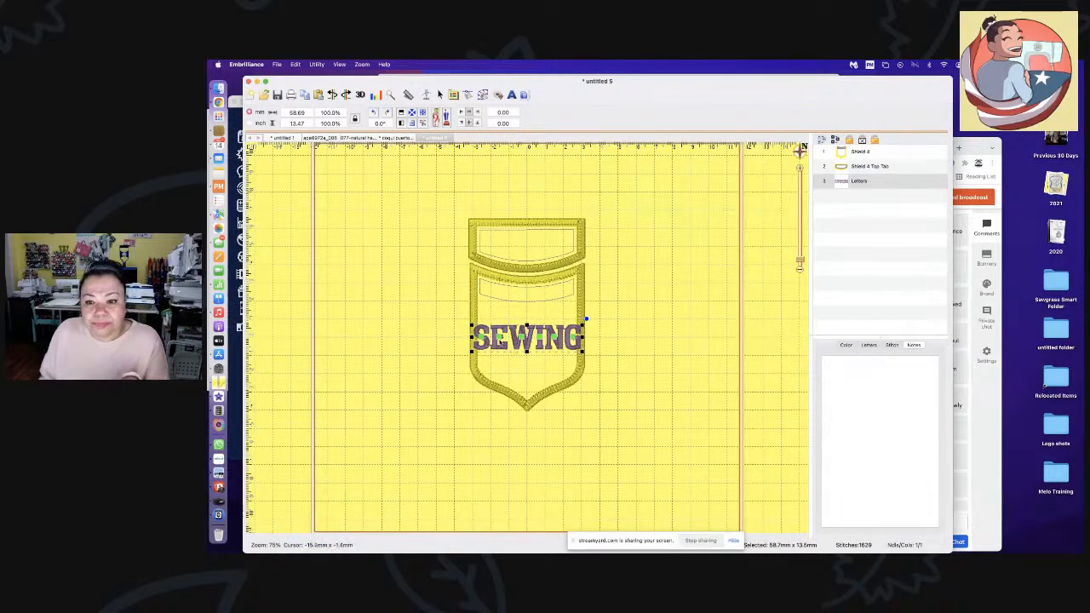
{"action": "left_click", "coordinate": [499, 339]}
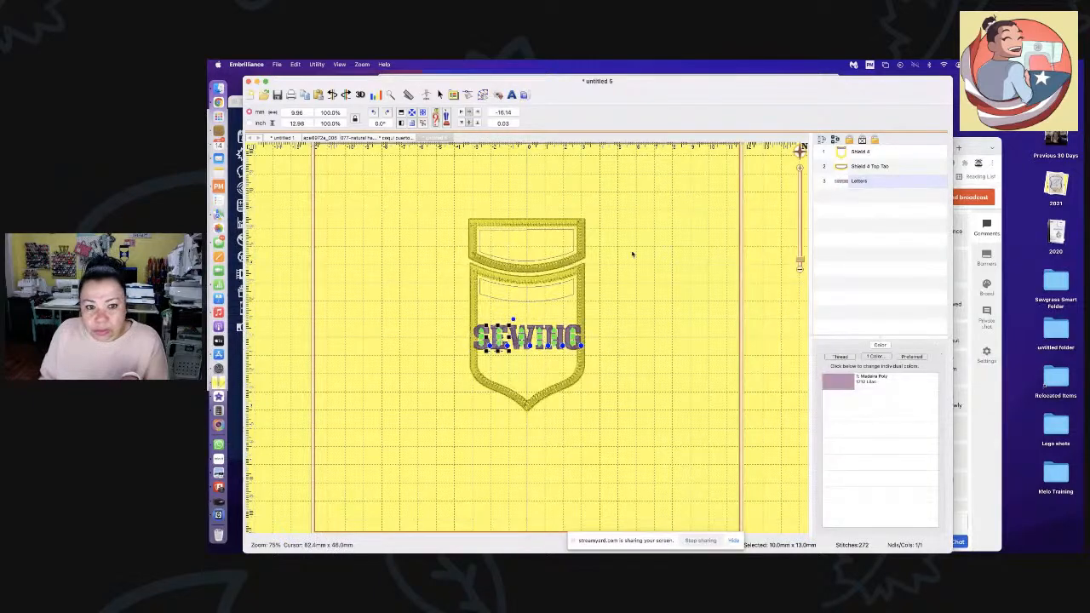
{"action": "left_click", "coordinate": [688, 212]}
{"action": "left_click", "coordinate": [905, 172]}
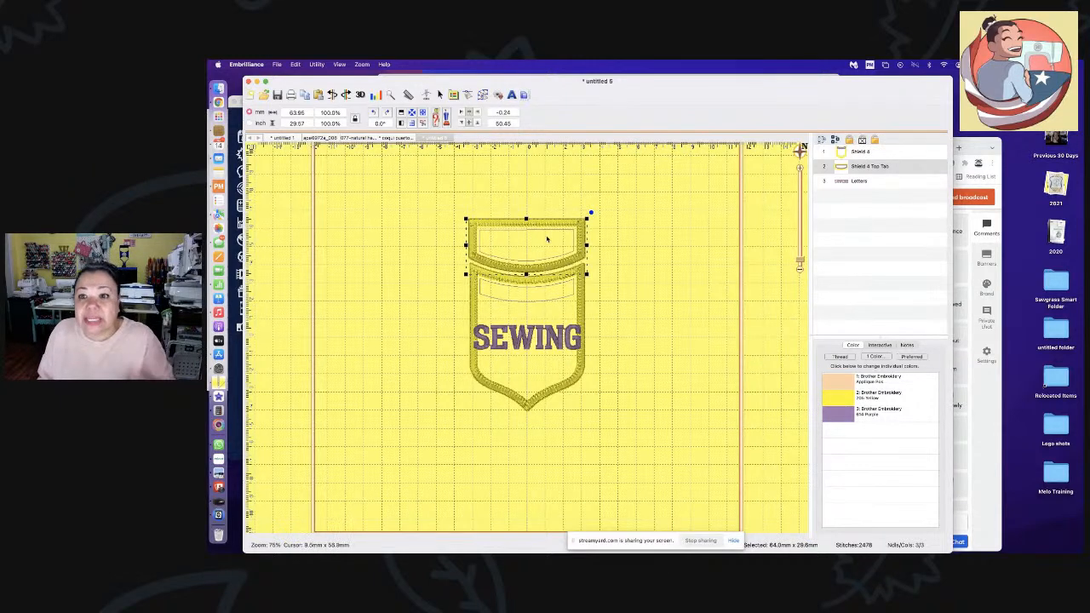
{"action": "left_click", "coordinate": [907, 345]}
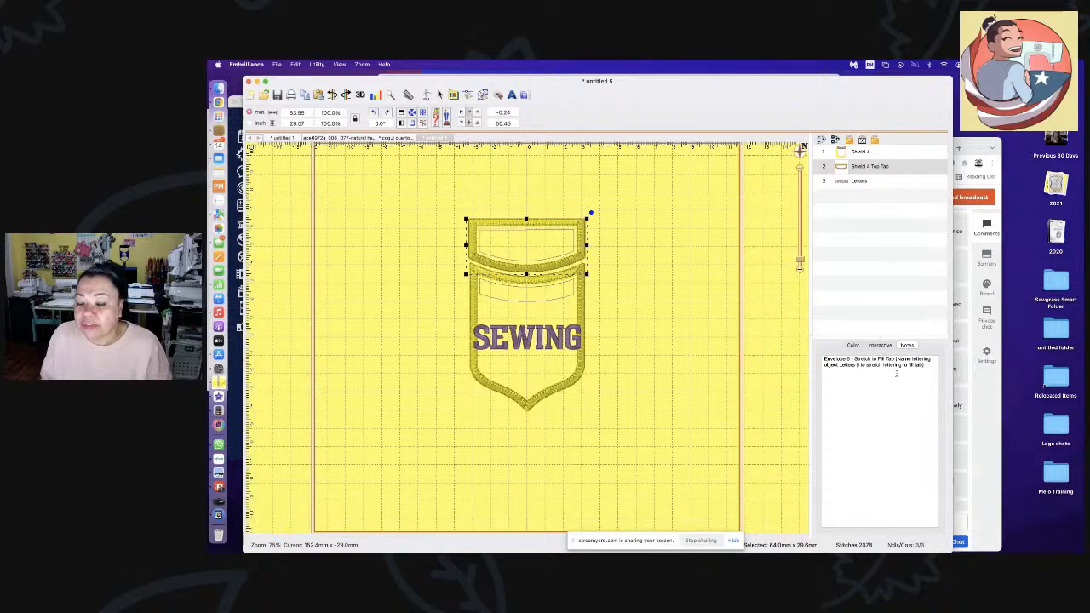
{"action": "left_click", "coordinate": [866, 183]}
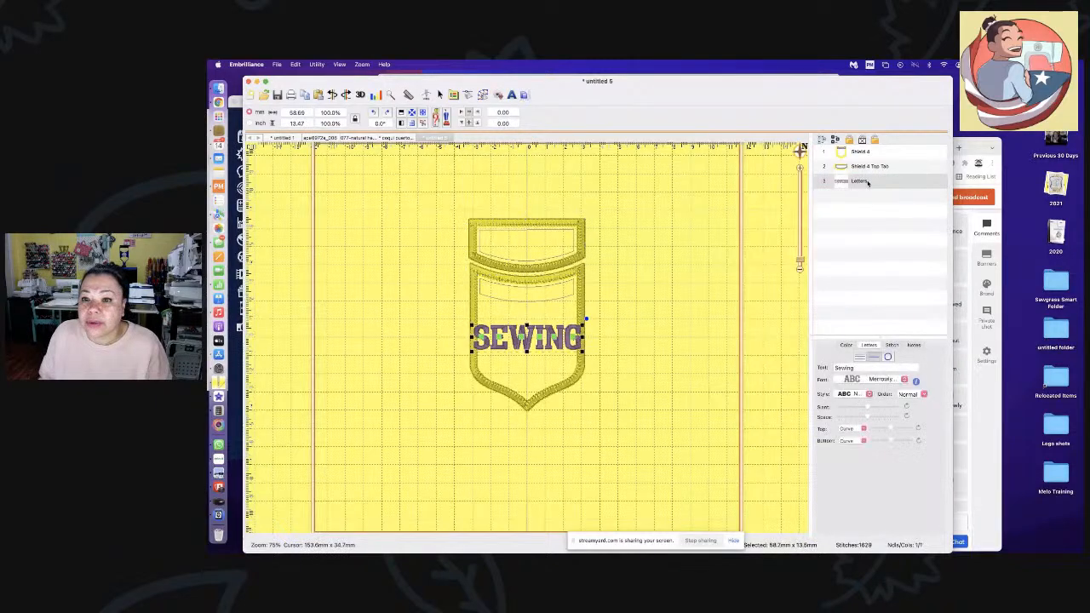
- Rename the lettering layer Letters 5 so SEWING fills the top tab, then select Shield 4
{"action": "double_click", "coordinate": [862, 181]}
{"action": "left_click", "coordinate": [847, 178]}
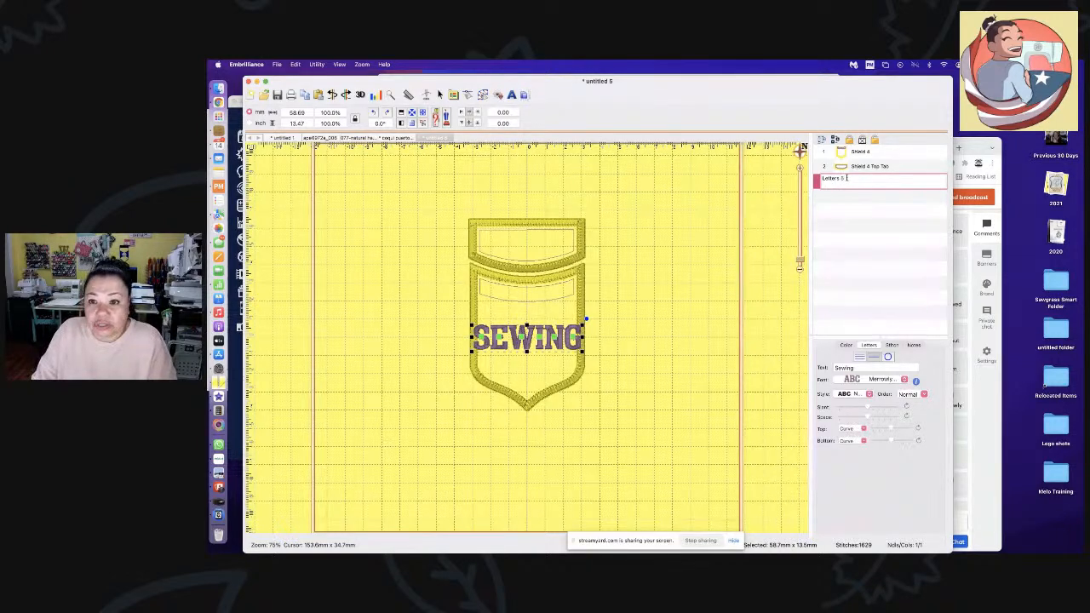
{"action": "key", "text": "Return"}
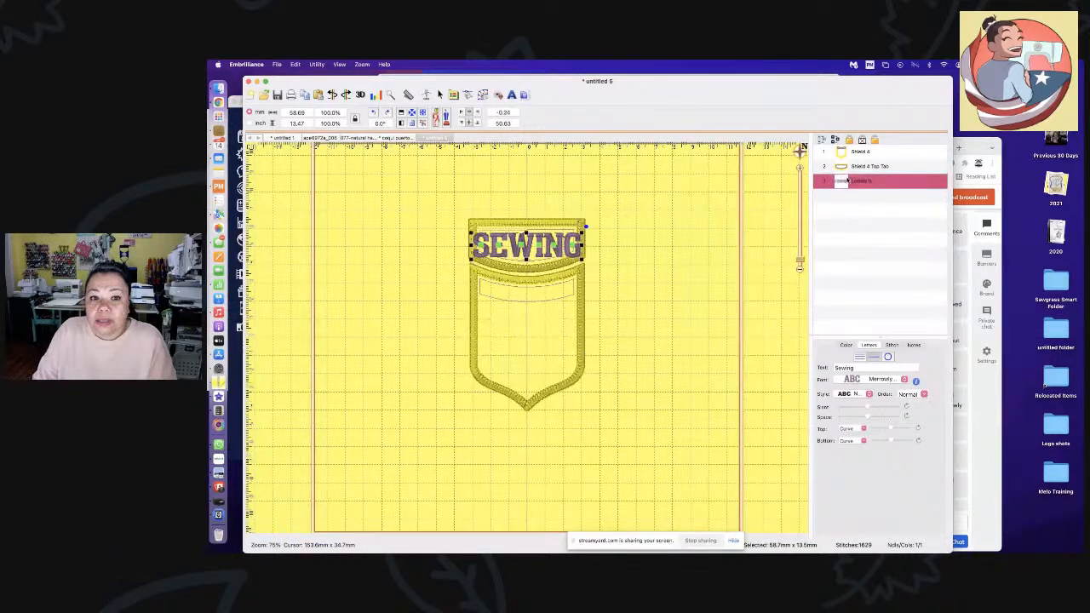
{"action": "left_click", "coordinate": [528, 328]}
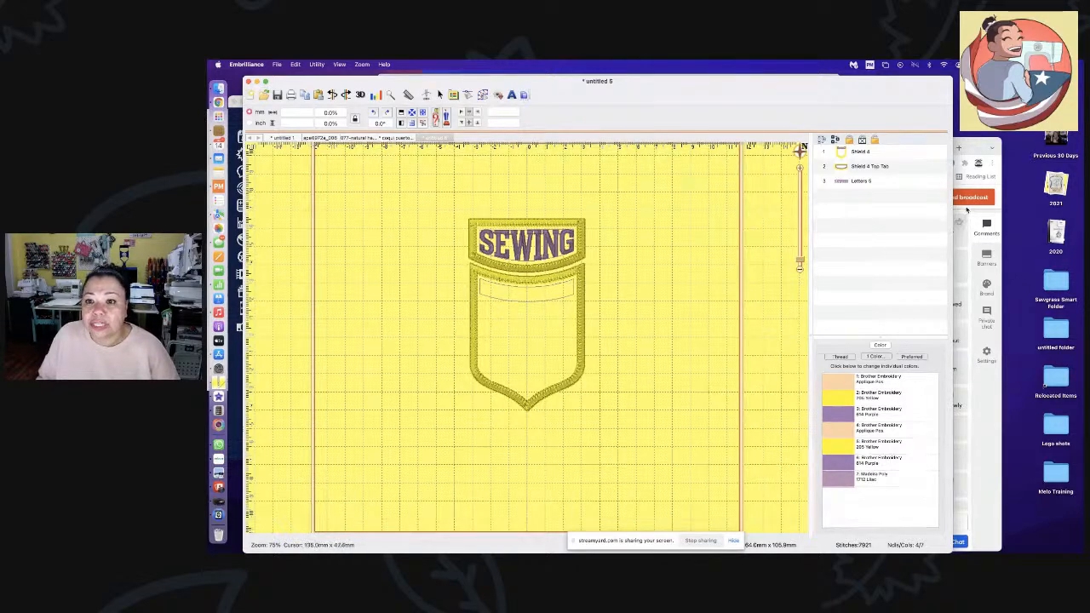
{"action": "left_click", "coordinate": [855, 152]}
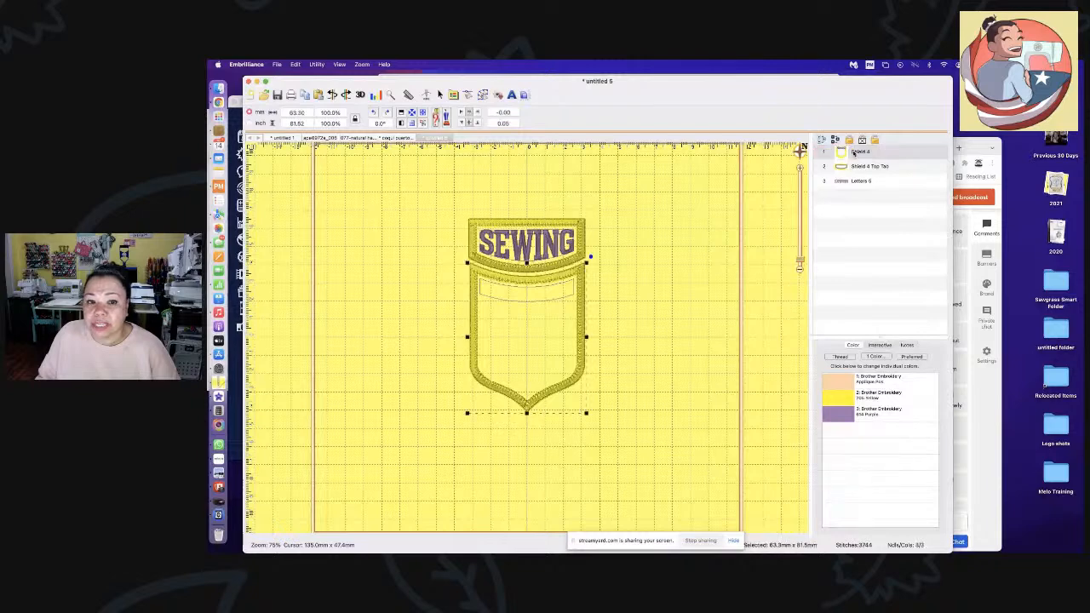
- Read Shield 4's baseline notes, then add a new ABC lettering object at the shield's centre
{"action": "left_click", "coordinate": [916, 345]}
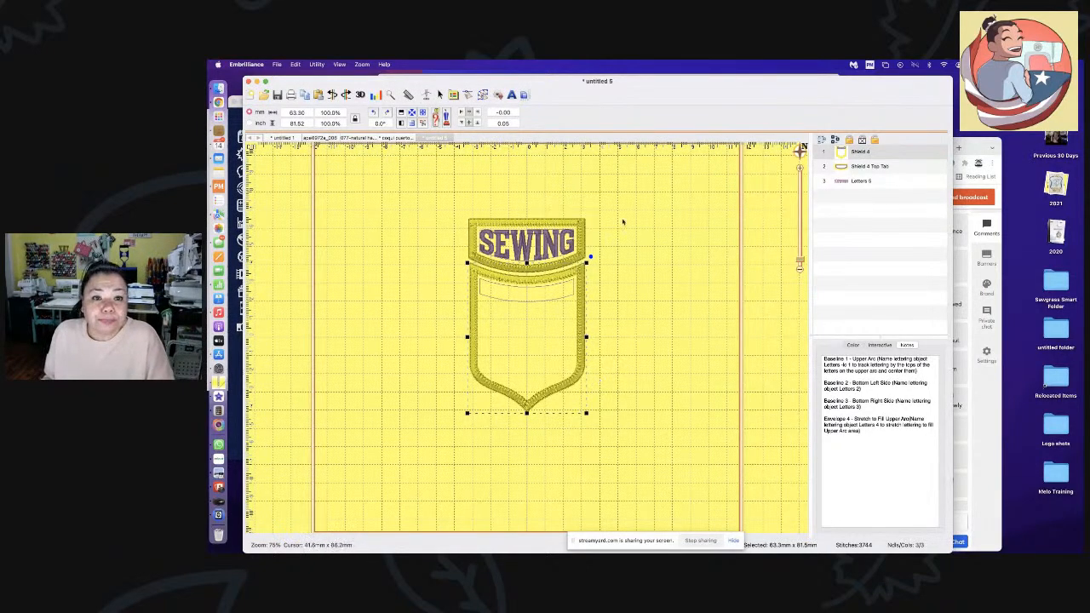
{"action": "left_click", "coordinate": [511, 95]}
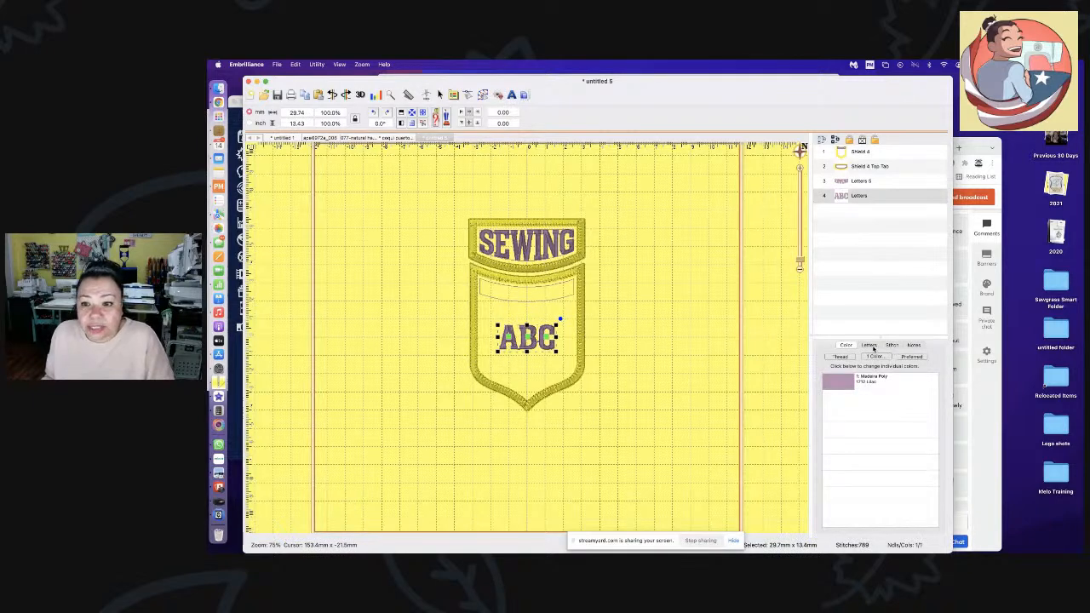
- Set the shield's centre lettering to the Block Mini font and replace ABC with a first name
{"action": "left_click", "coordinate": [871, 346]}
{"action": "left_click", "coordinate": [867, 381]}
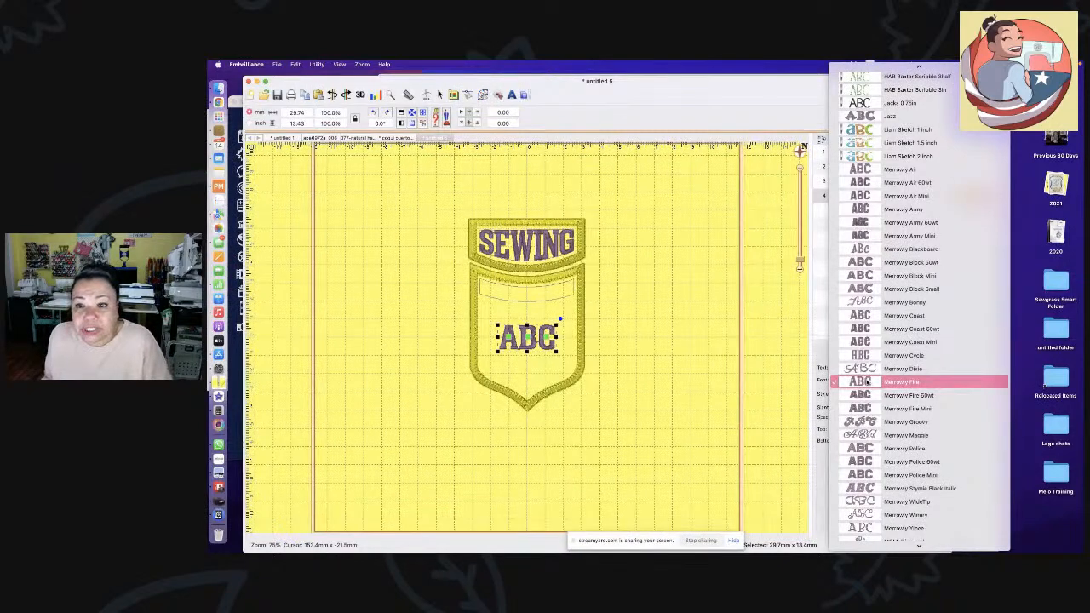
{"action": "left_click", "coordinate": [872, 281]}
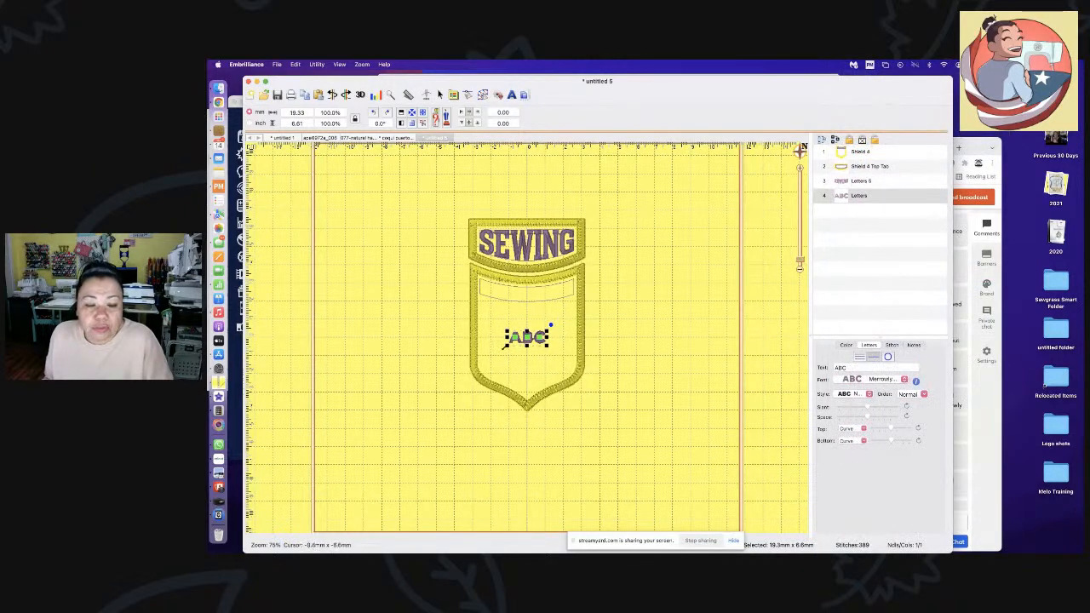
{"action": "double_click", "coordinate": [846, 368]}
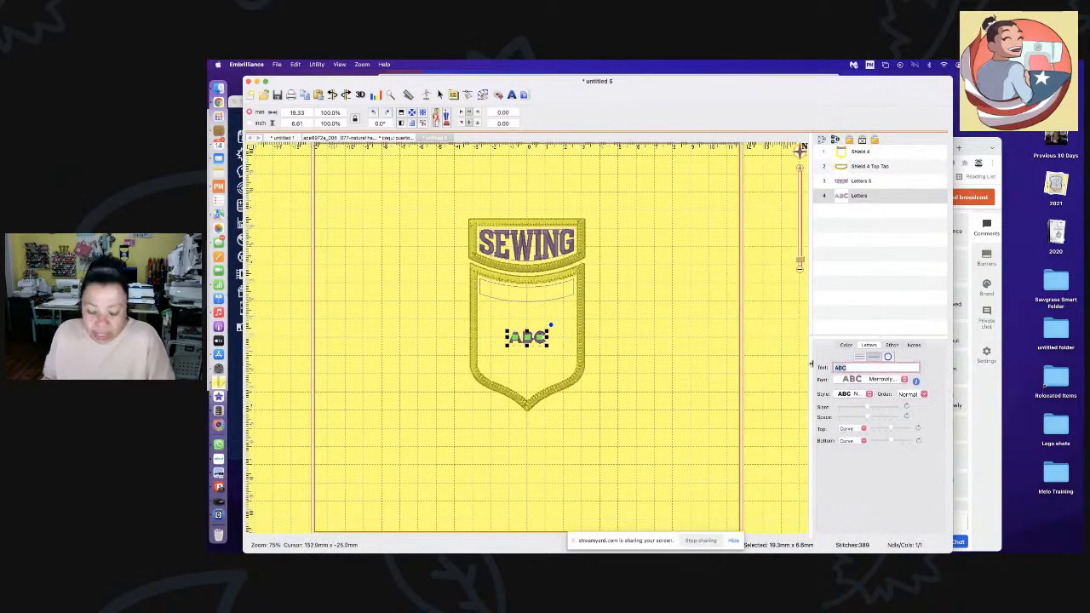
{"action": "type", "text": "Jeanette"}
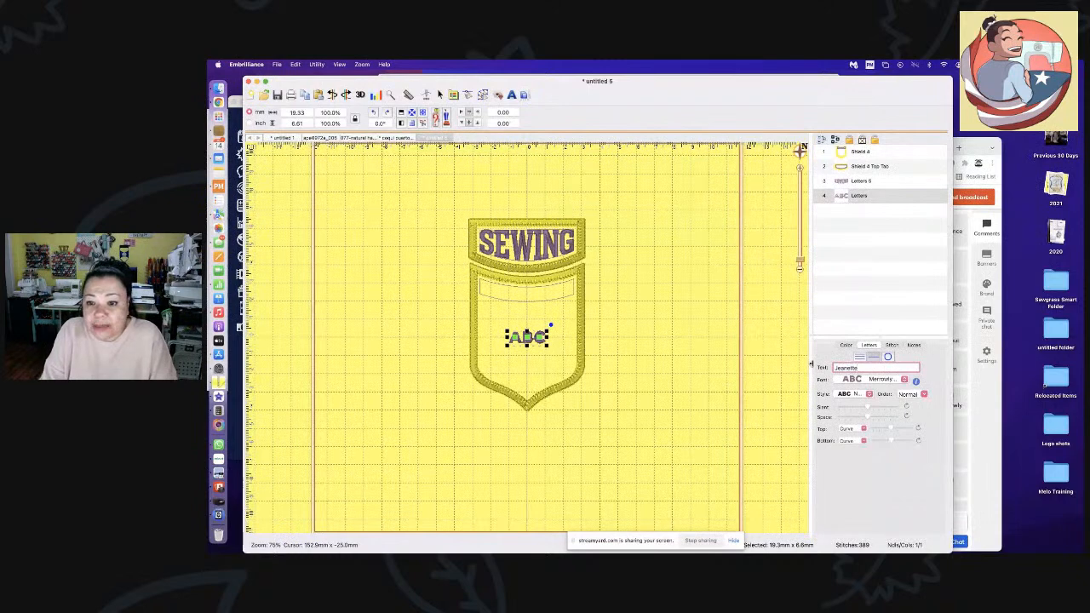
{"action": "key", "text": "Return"}
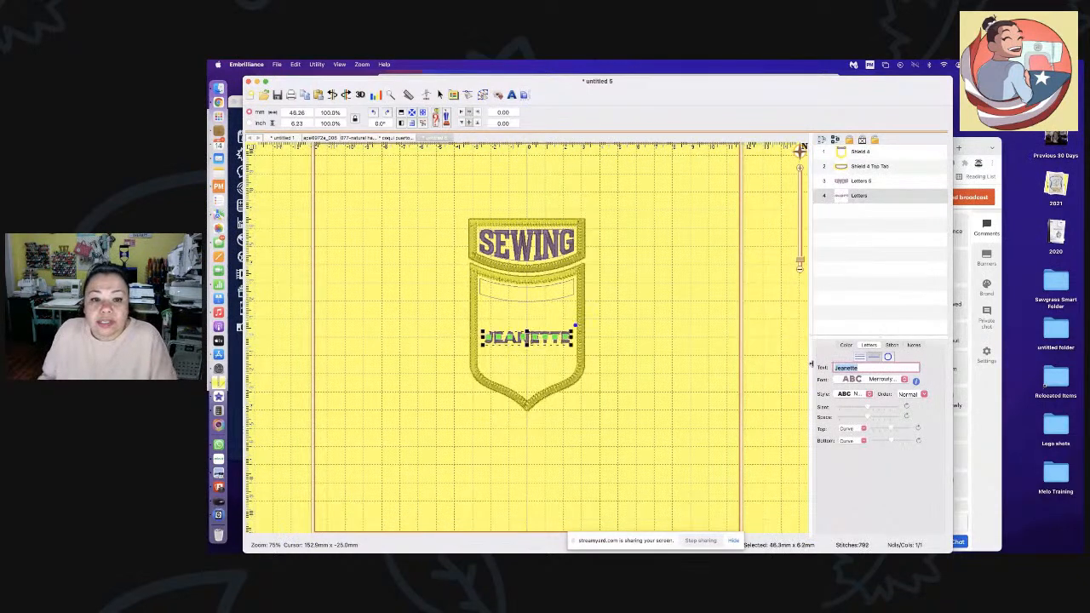
- Select the Shield 4 design and show its baseline notes
{"action": "left_click", "coordinate": [620, 363]}
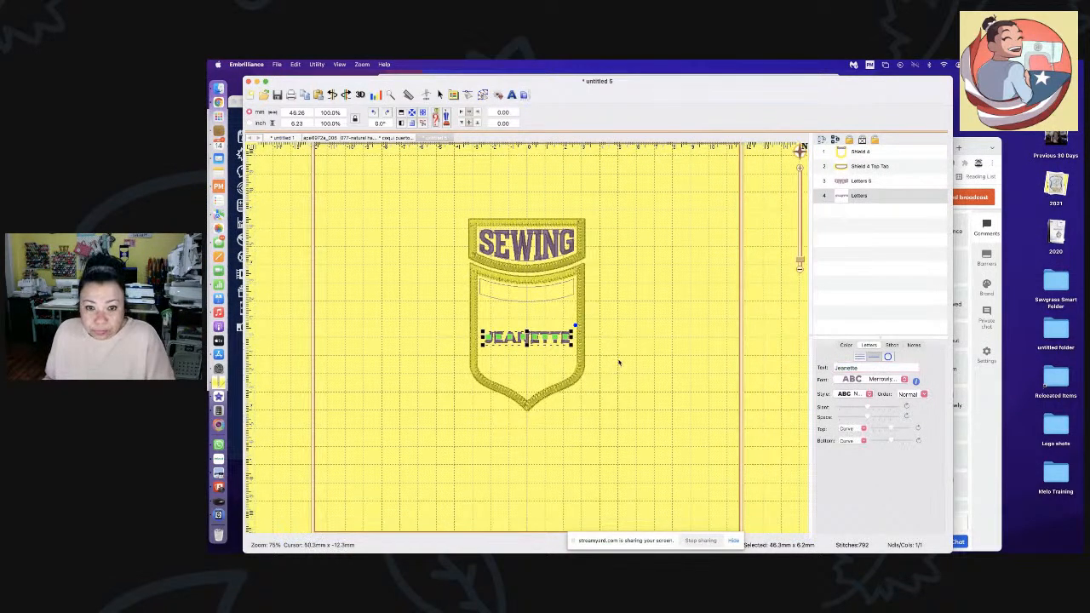
{"action": "left_click", "coordinate": [527, 339]}
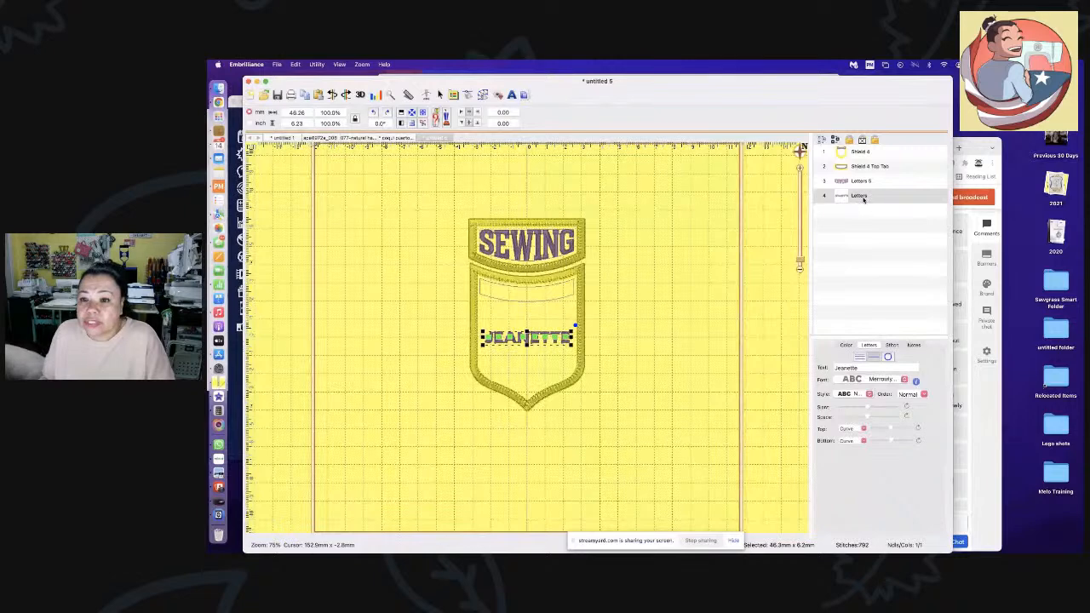
{"action": "left_click", "coordinate": [914, 345]}
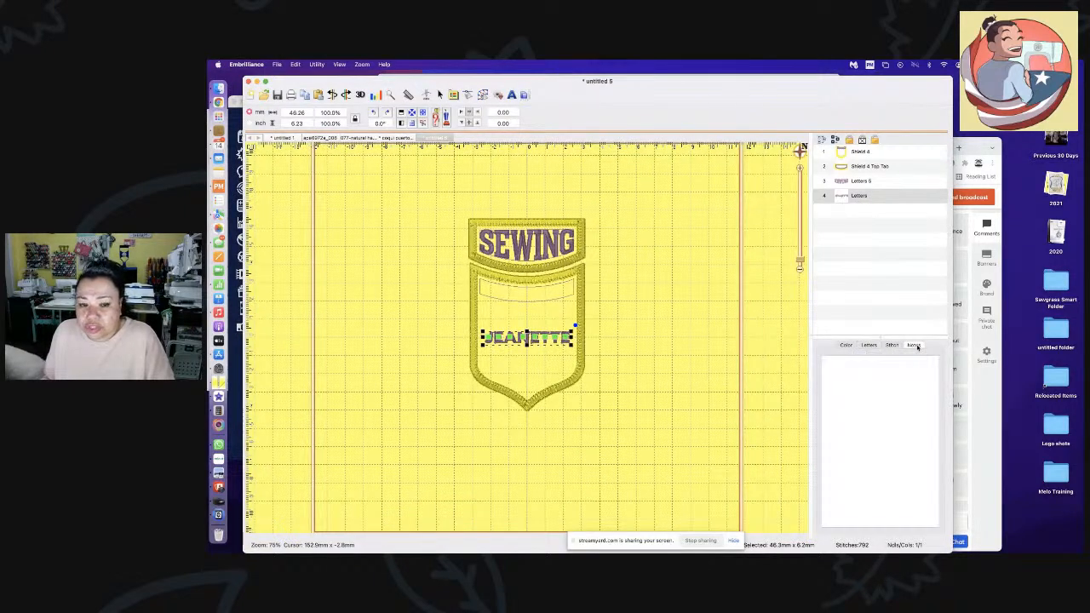
{"action": "left_click", "coordinate": [633, 380]}
{"action": "left_click", "coordinate": [854, 153]}
{"action": "left_click", "coordinate": [907, 345]}
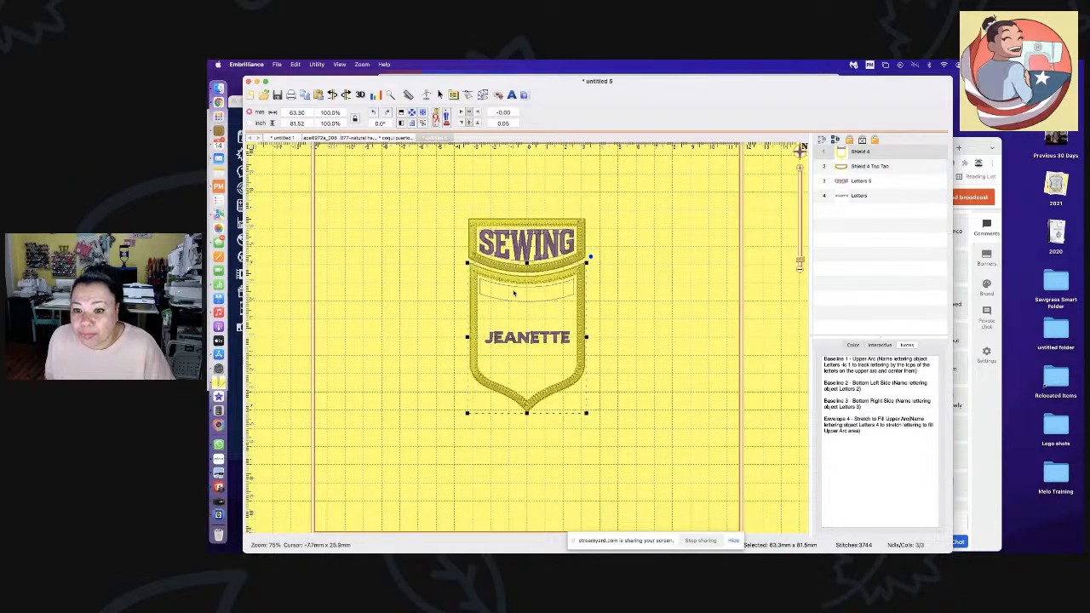
- Append '-101' to the name lettering's layer name so it curves into the upper arc
{"action": "left_click", "coordinate": [875, 197]}
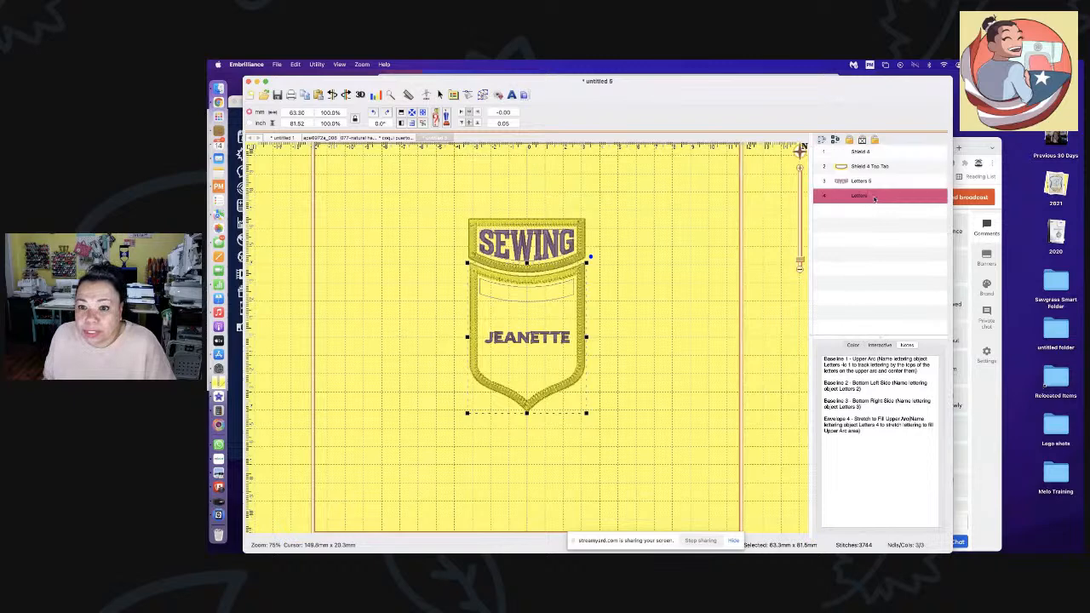
{"action": "double_click", "coordinate": [874, 196]}
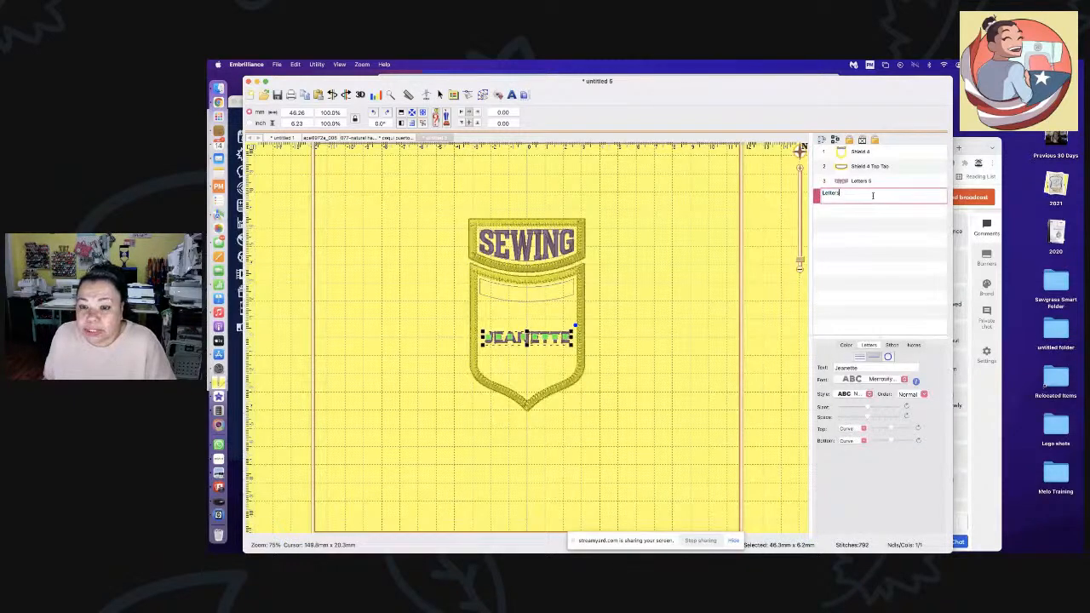
{"action": "type", "text": "-101"}
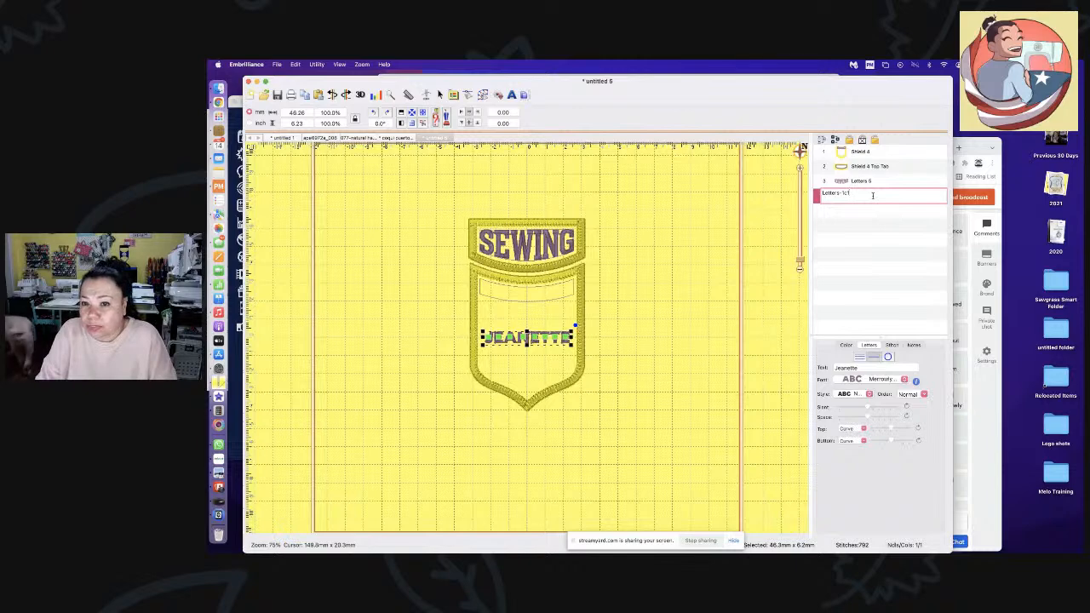
{"action": "key", "text": "Return"}
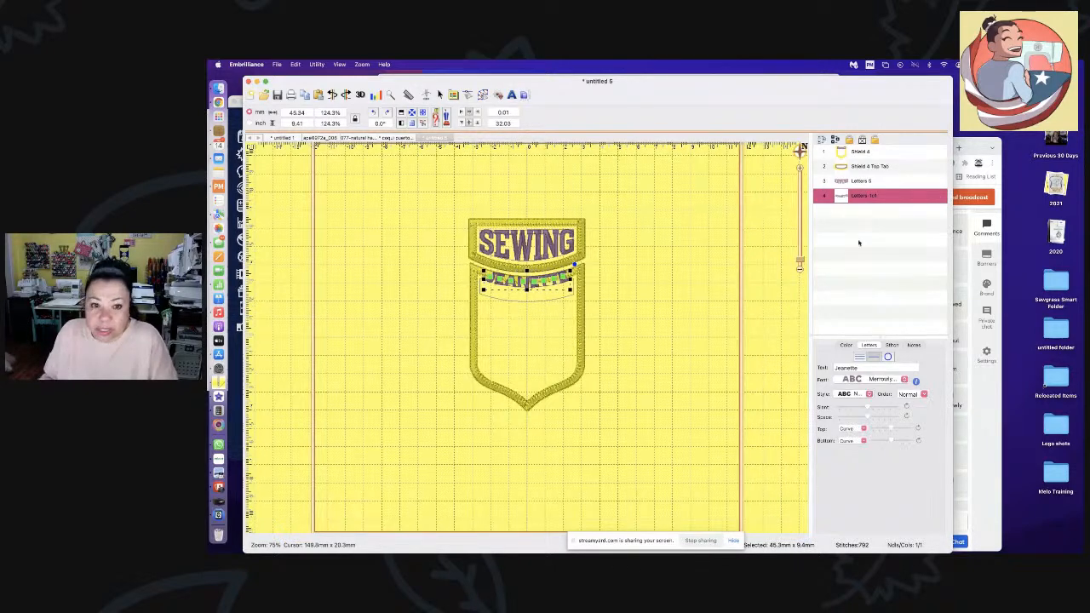
- Nudge the curved name slightly lower and add a new ABC lettering object to the shield
{"action": "left_click", "coordinate": [677, 336]}
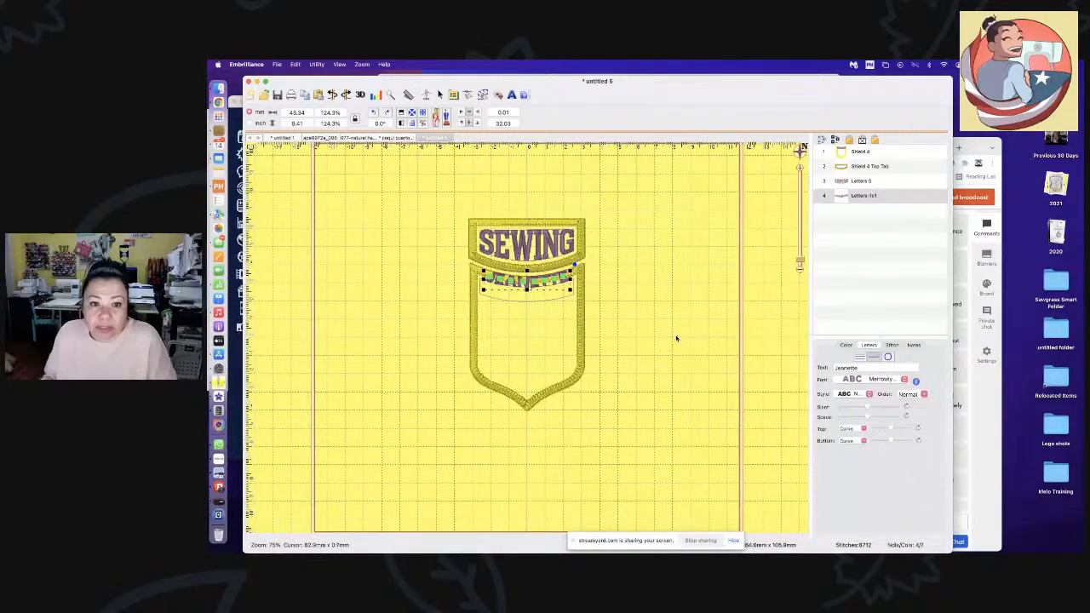
{"action": "left_click", "coordinate": [526, 288]}
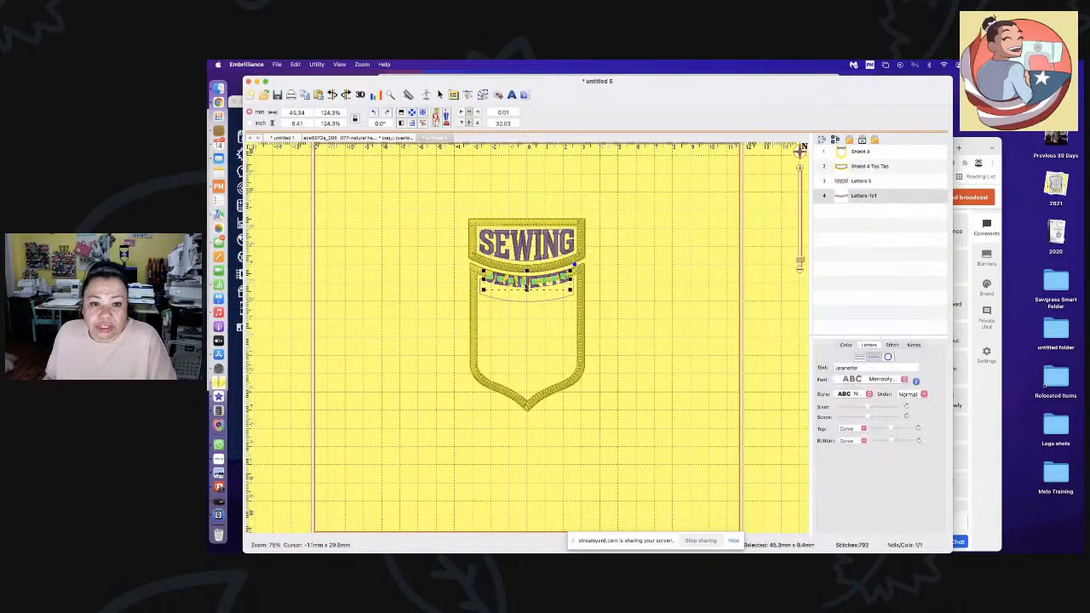
{"action": "key", "text": "Down"}
{"action": "key", "text": "Down"}
{"action": "key", "text": "Down"}
{"action": "key", "text": "Down"}
{"action": "key", "text": "Down"}
{"action": "key", "text": "Down"}
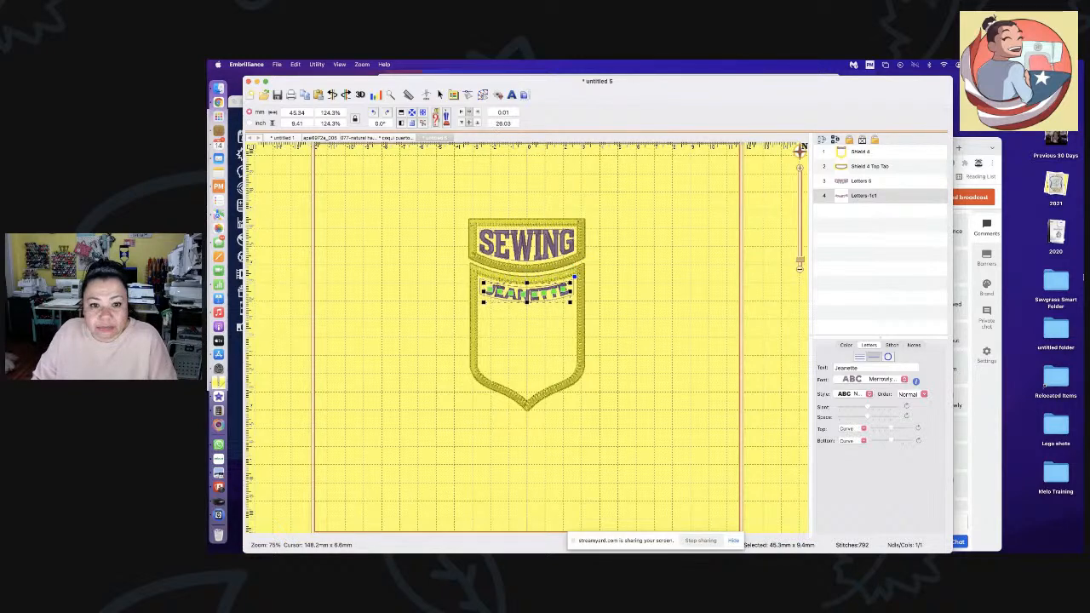
{"action": "left_click", "coordinate": [621, 262]}
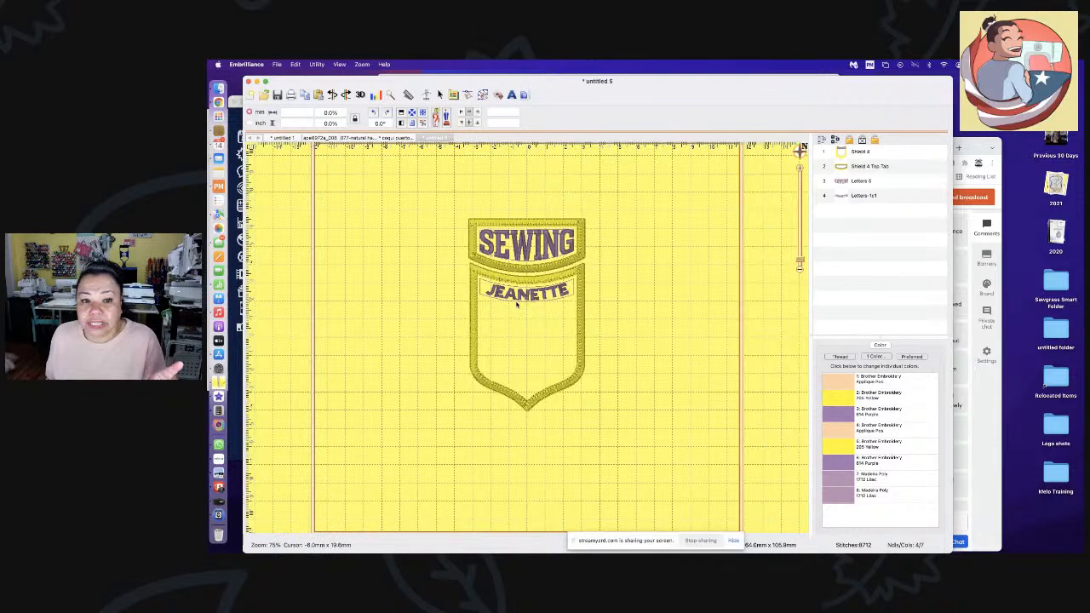
{"action": "left_click", "coordinate": [512, 96]}
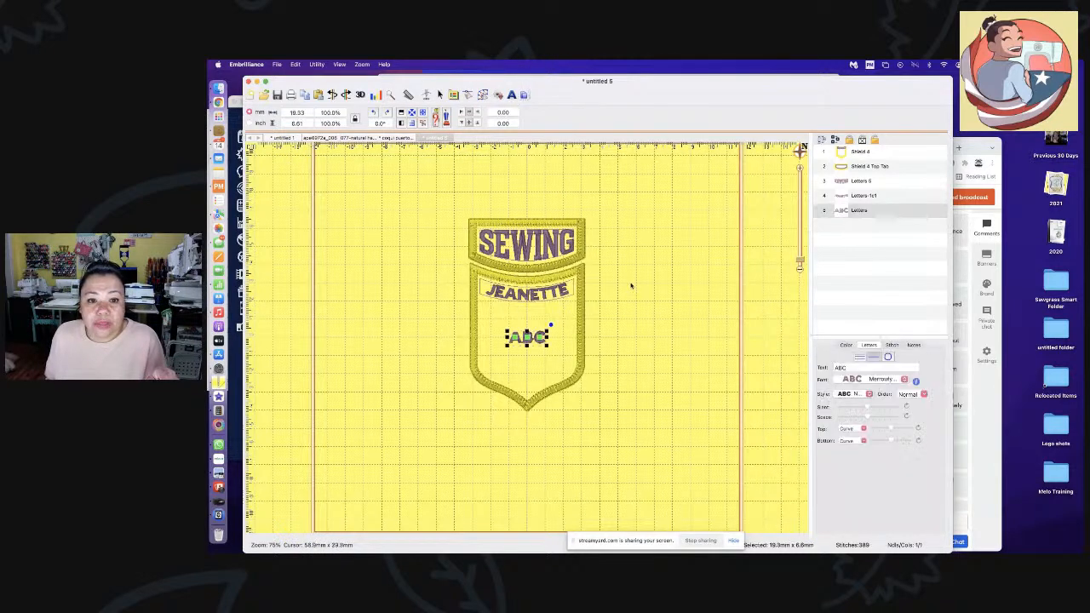
- Replace the ABC placeholder text with EXPERT
{"action": "left_click_drag", "start_coordinate": [859, 368], "coordinate": [802, 367]}
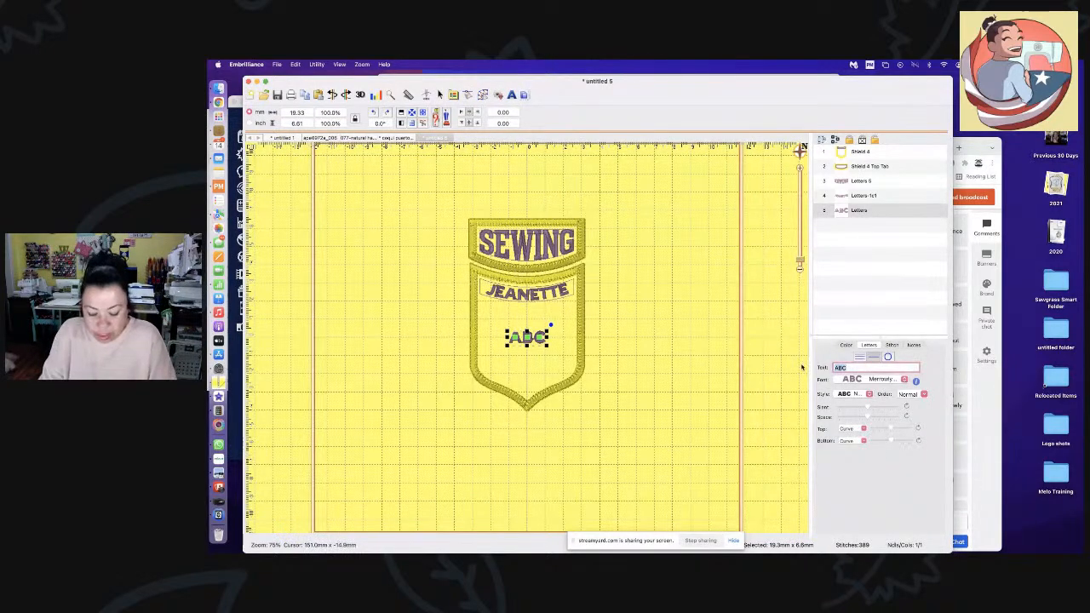
{"action": "type", "text": "Es"}
{"action": "type", "text": "pert"}
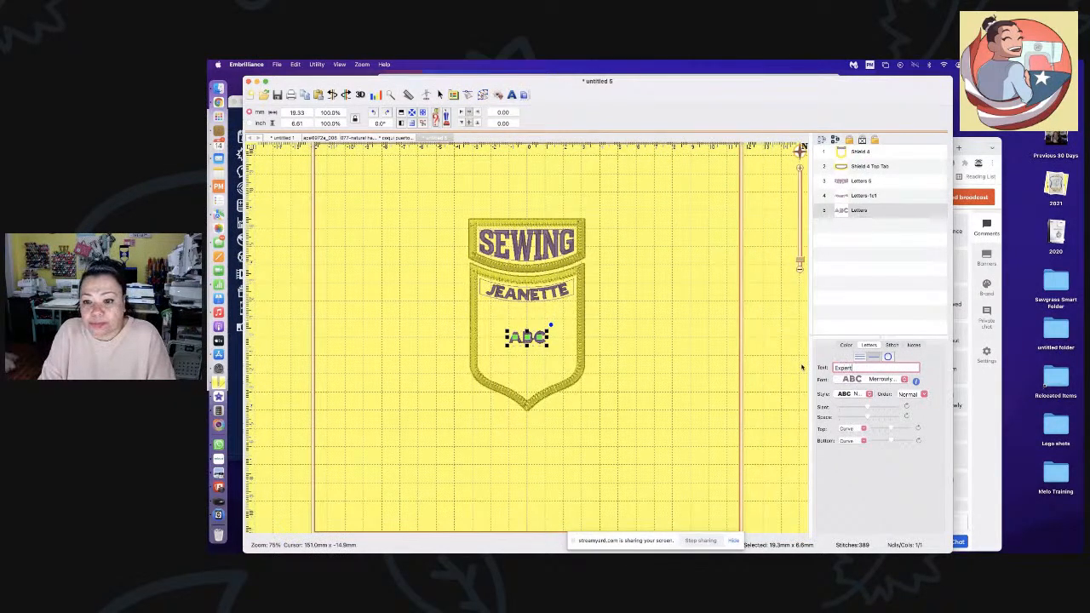
{"action": "key", "text": "Return"}
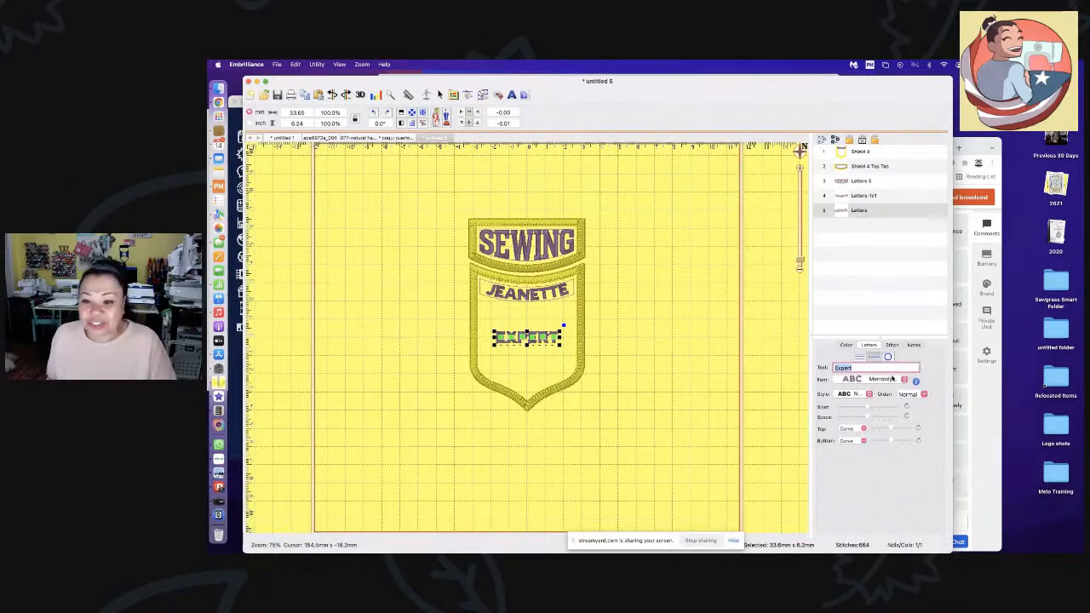
- Select the Shield 4 layer and view its baseline notes
{"action": "left_click", "coordinate": [916, 345]}
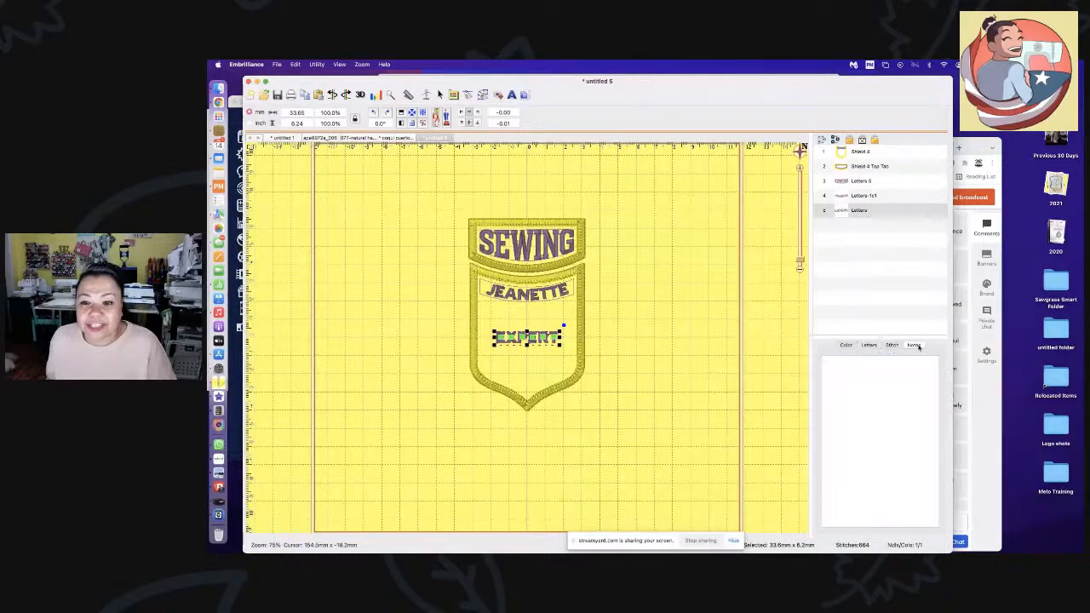
{"action": "left_click", "coordinate": [638, 328]}
{"action": "left_click", "coordinate": [881, 154]}
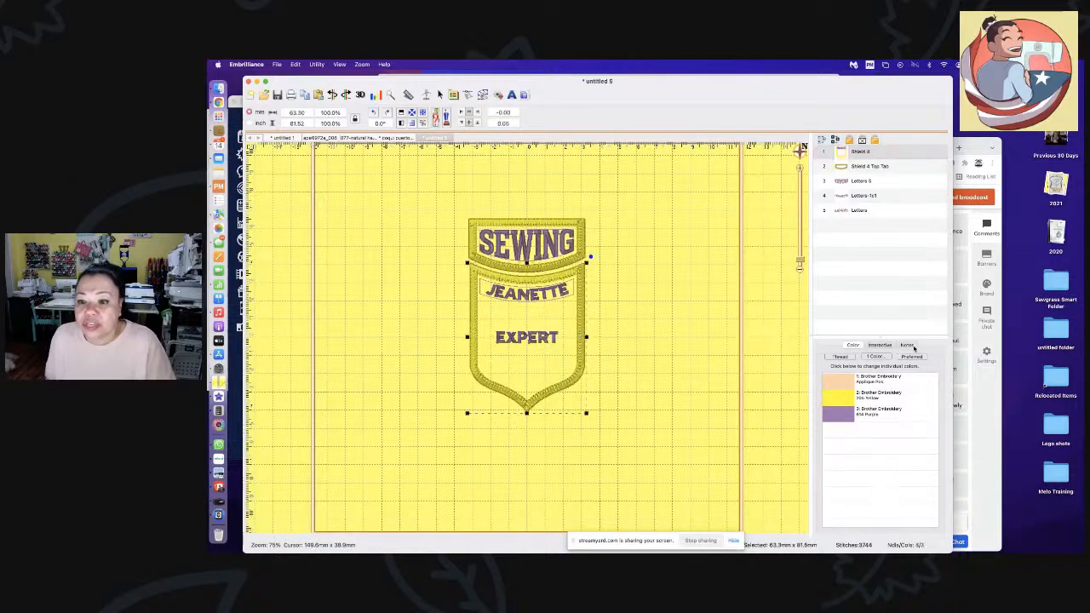
{"action": "left_click", "coordinate": [913, 346]}
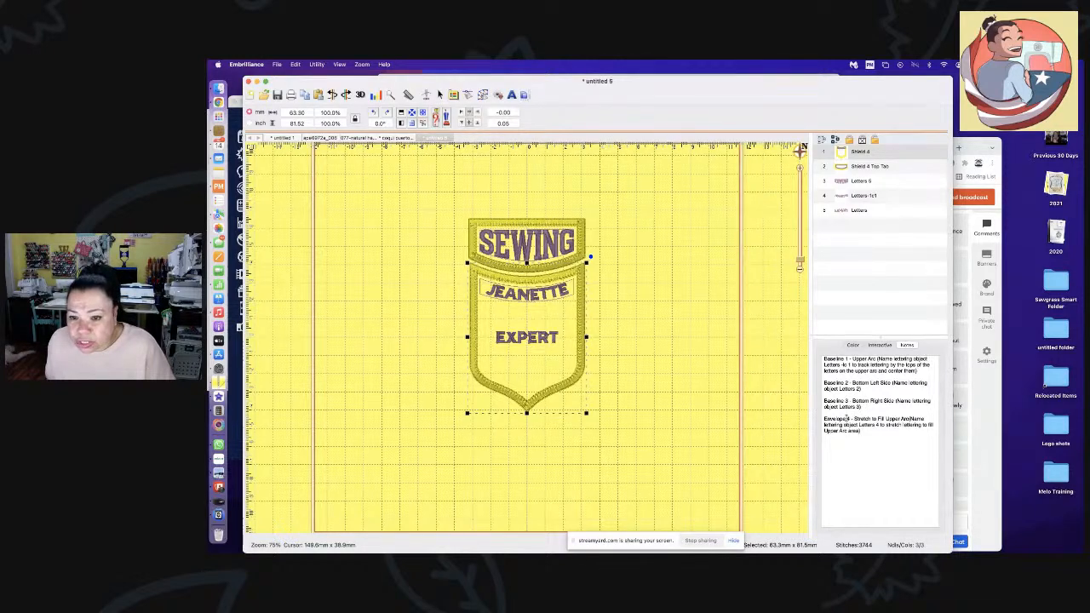
- Move EXPERT into the arc and below the name, undoing the attempted name move
{"action": "double_click", "coordinate": [870, 210]}
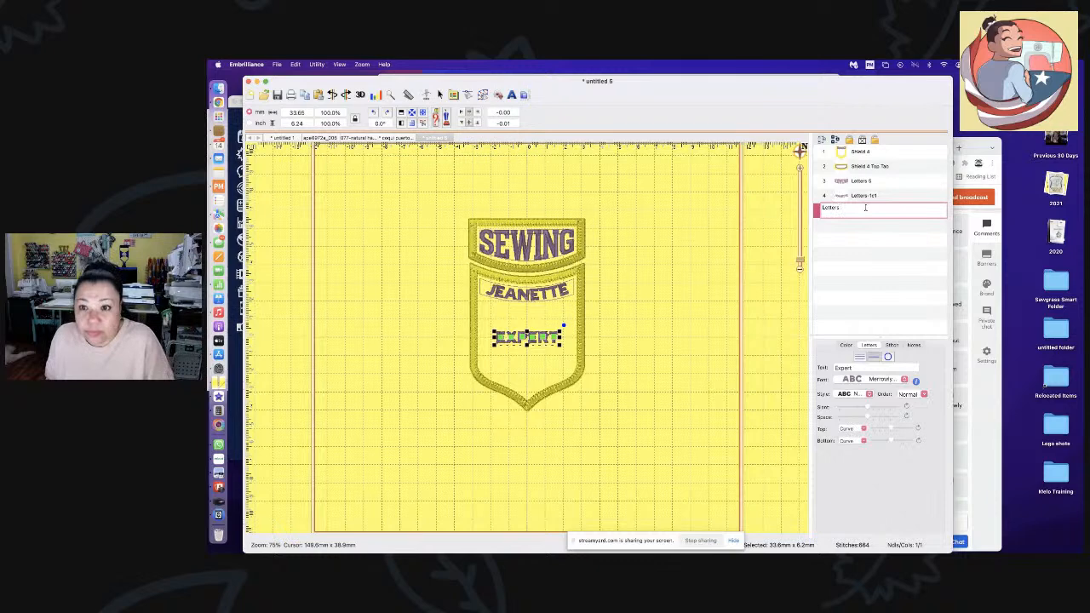
{"action": "key", "text": "super+z"}
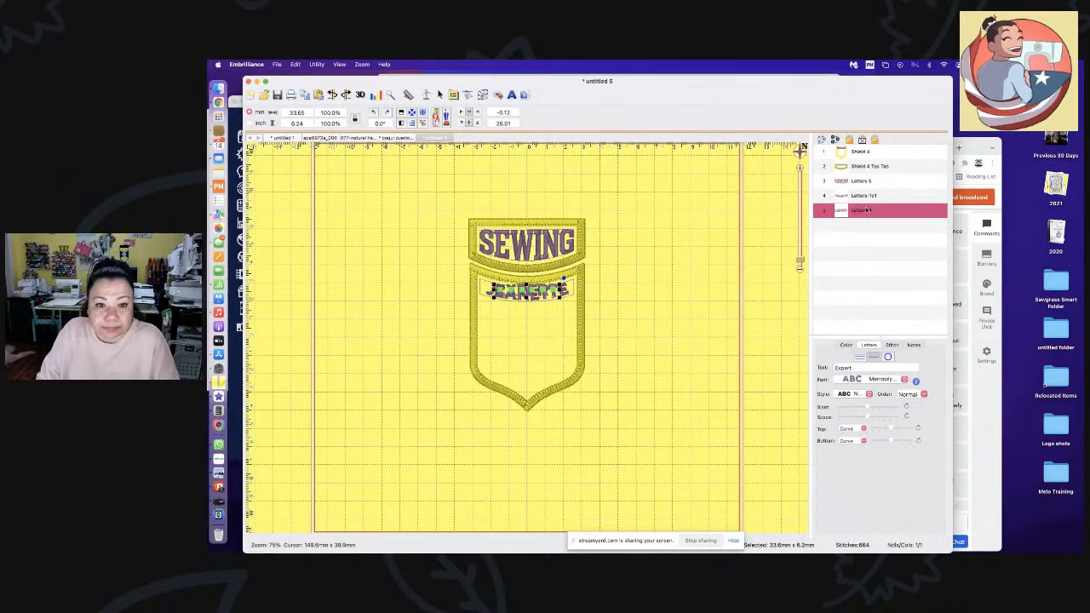
{"action": "left_click", "coordinate": [616, 383]}
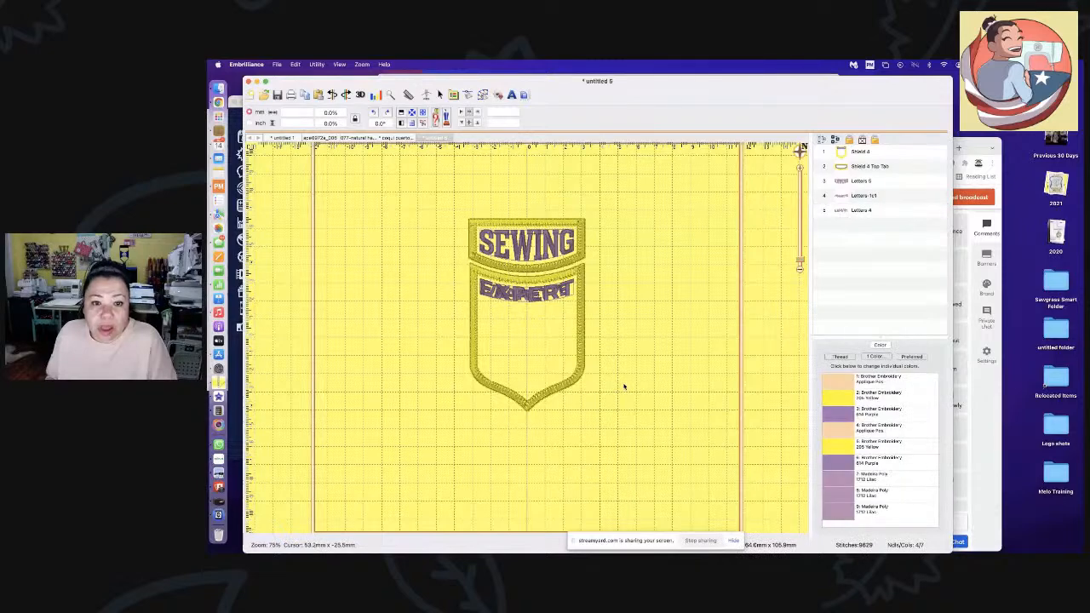
{"action": "left_click_drag", "start_coordinate": [523, 296], "coordinate": [524, 324]}
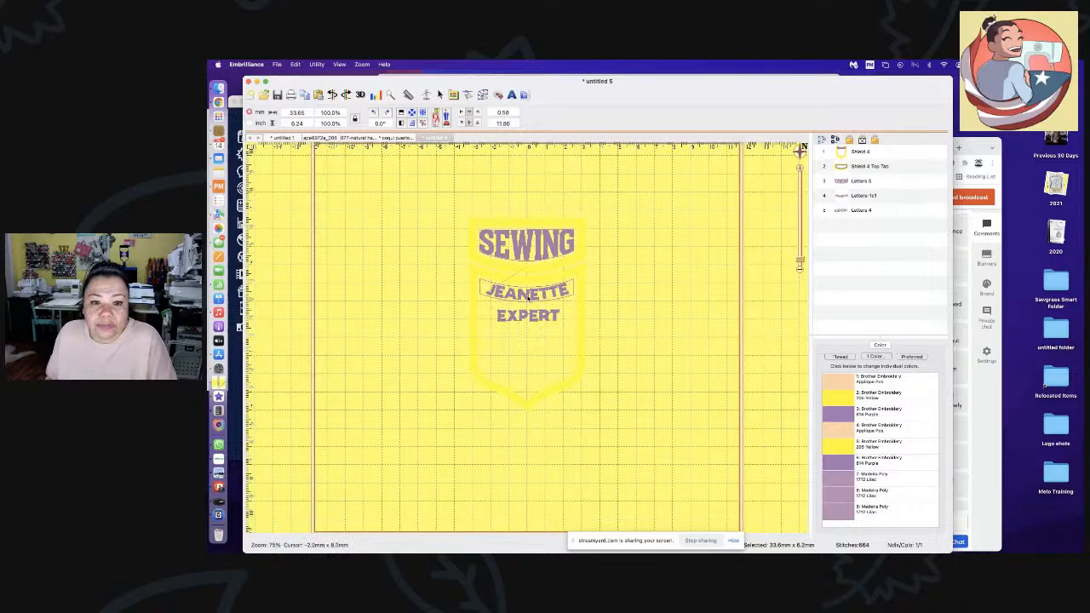
{"action": "left_click", "coordinate": [526, 294]}
{"action": "mouse_move", "coordinate": [527, 299]}
{"action": "left_mouse_down"}
{"action": "mouse_move", "coordinate": [528, 345]}
{"action": "mouse_move", "coordinate": [535, 304]}
{"action": "left_mouse_up"}
{"action": "key", "text": "super+z"}
- Delete the overlapping name lettering from under SEWING
{"action": "left_click", "coordinate": [626, 302]}
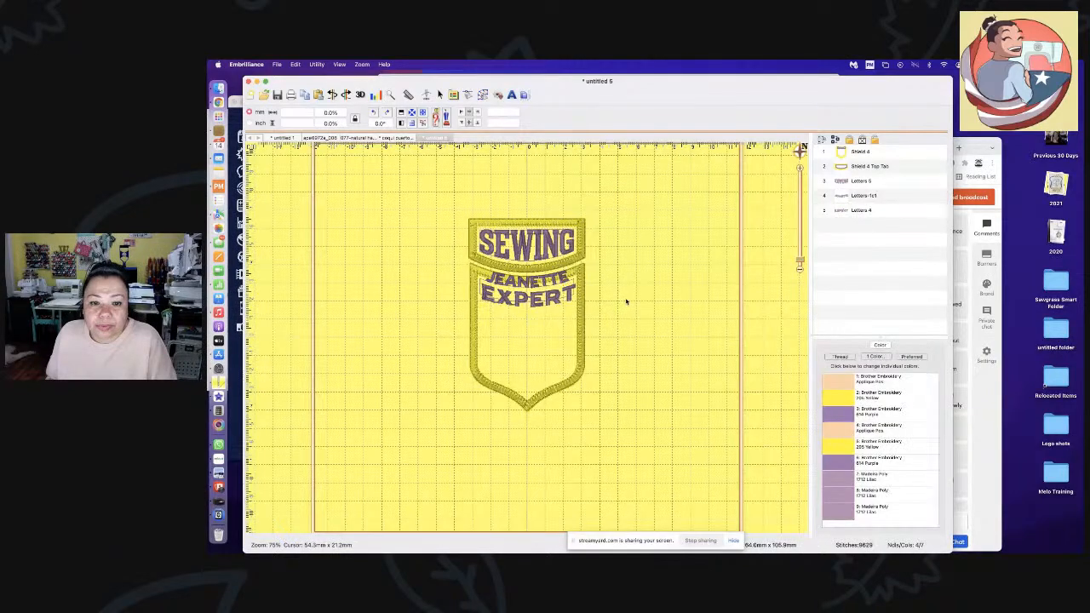
{"action": "left_click", "coordinate": [534, 307]}
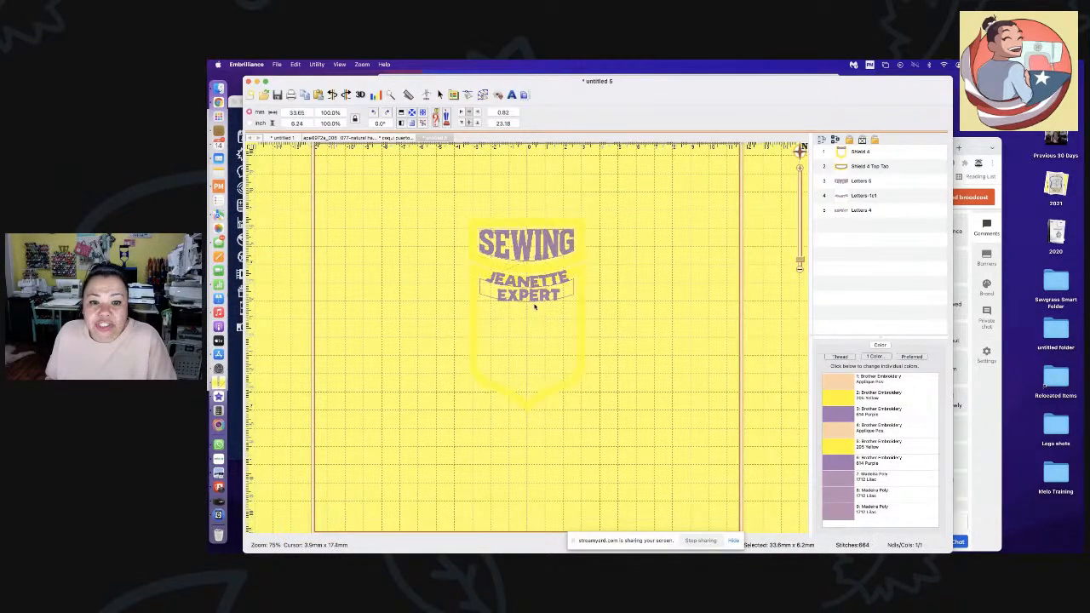
{"action": "left_click", "coordinate": [617, 301]}
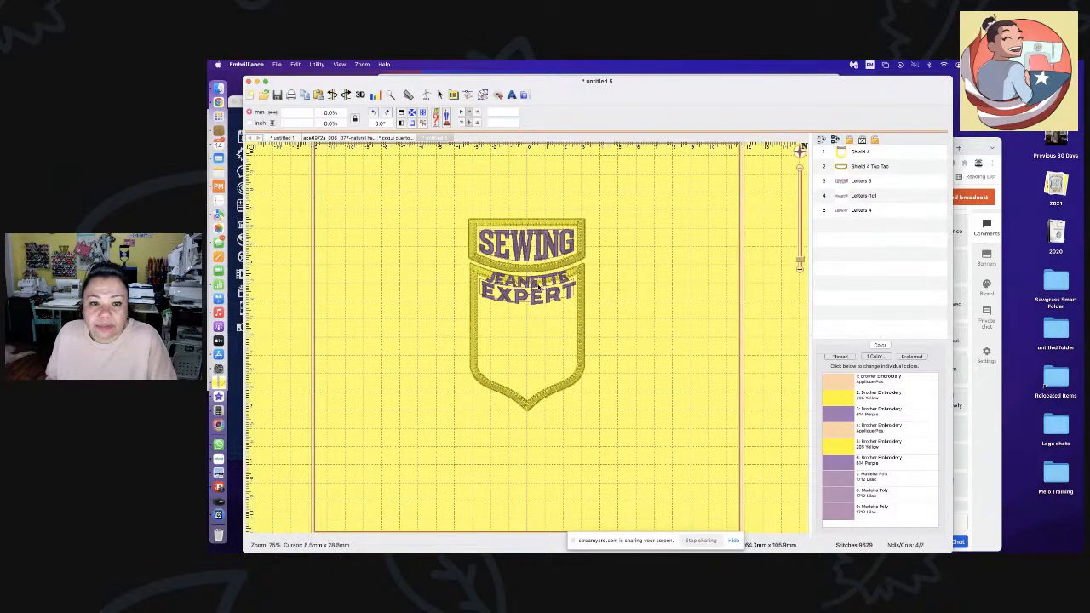
{"action": "left_click", "coordinate": [538, 288]}
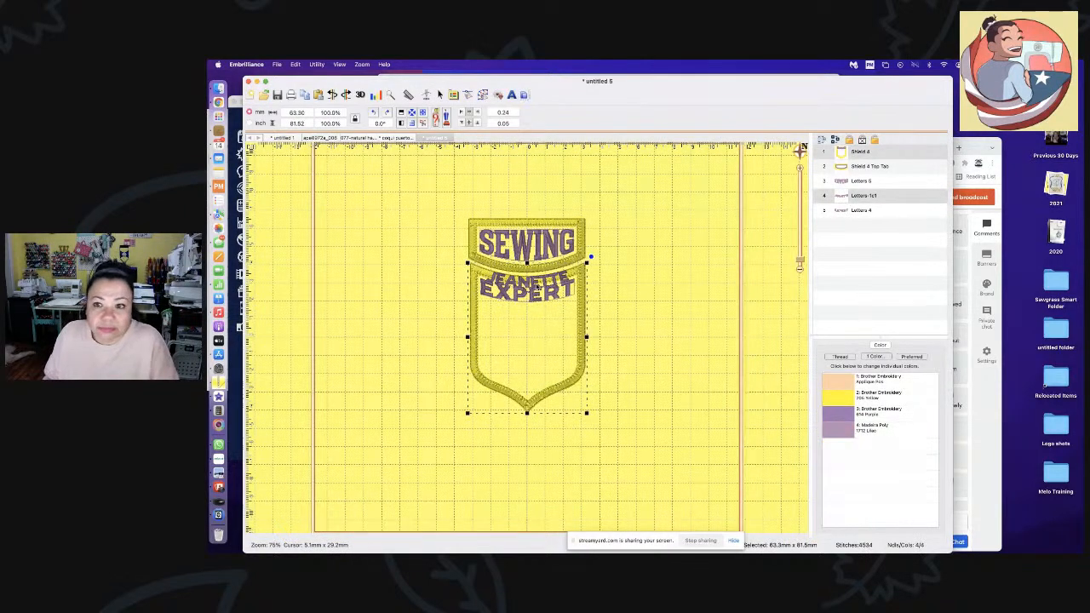
{"action": "left_click", "coordinate": [891, 225]}
{"action": "left_click", "coordinate": [884, 197]}
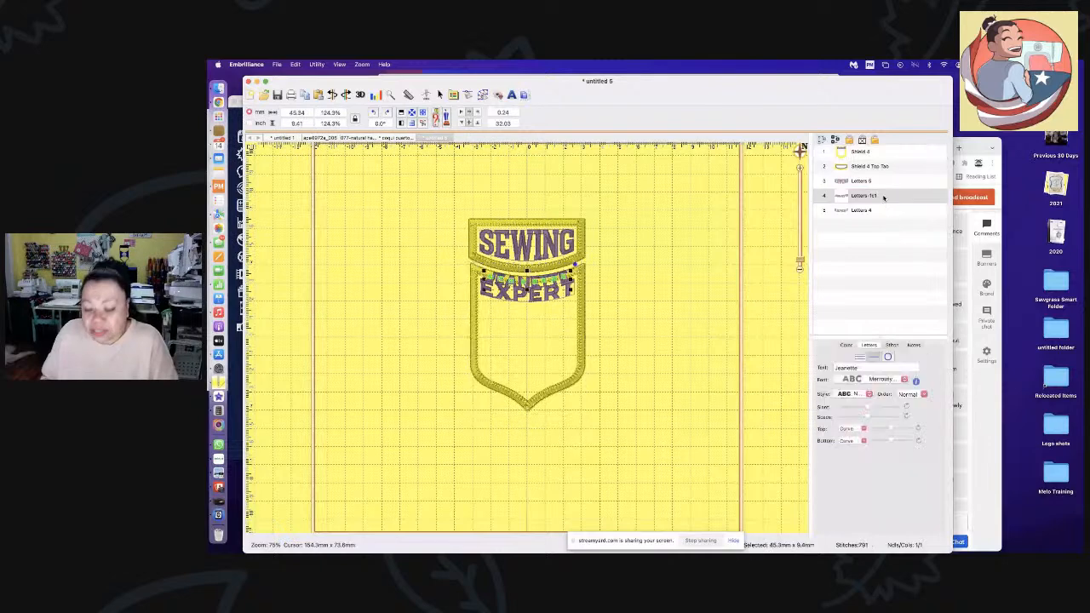
{"action": "key", "text": "Delete"}
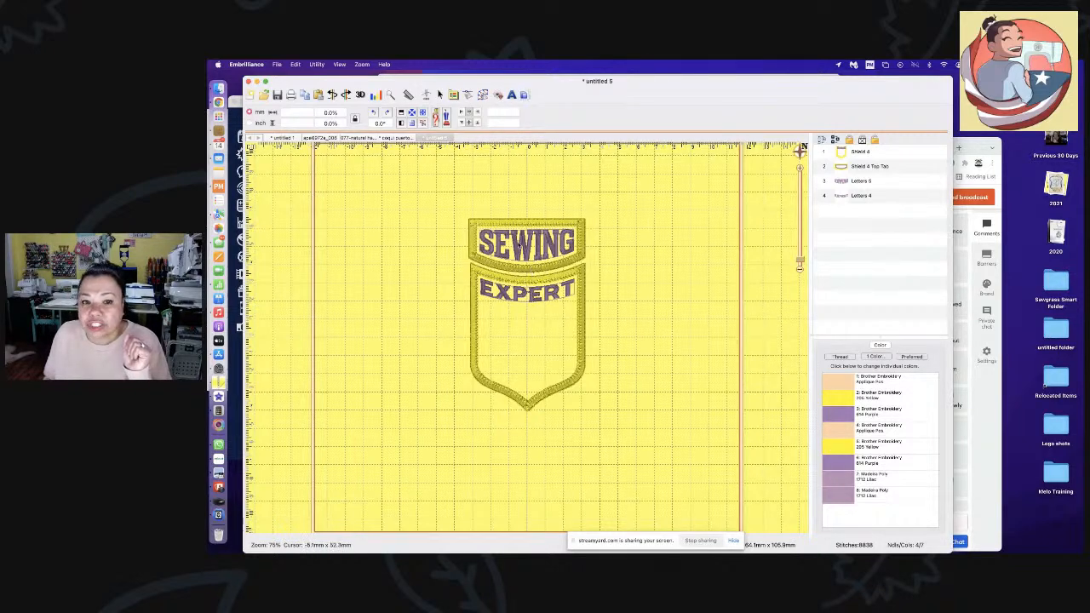
- Review the shield's baseline and envelope notes, then deselect to see all colours
{"action": "left_click", "coordinate": [882, 384]}
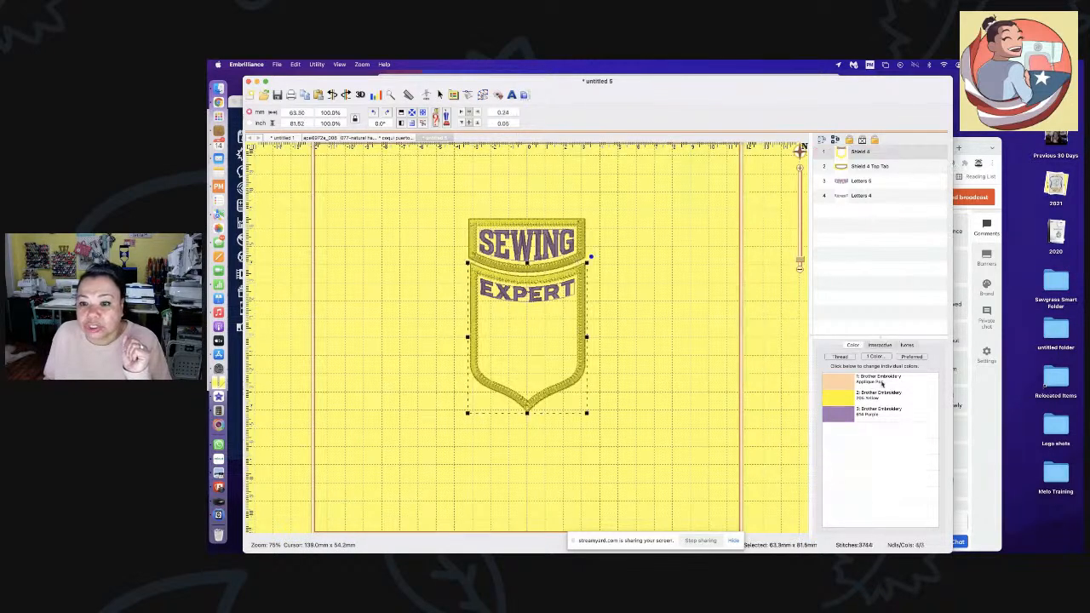
{"action": "left_click", "coordinate": [909, 345]}
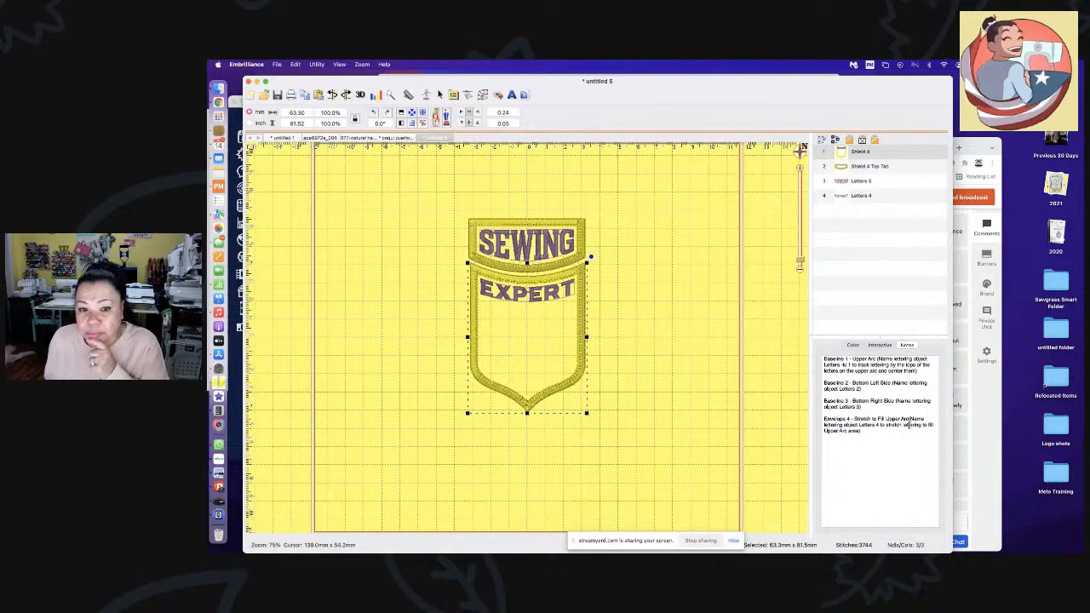
{"action": "left_click", "coordinate": [708, 326]}
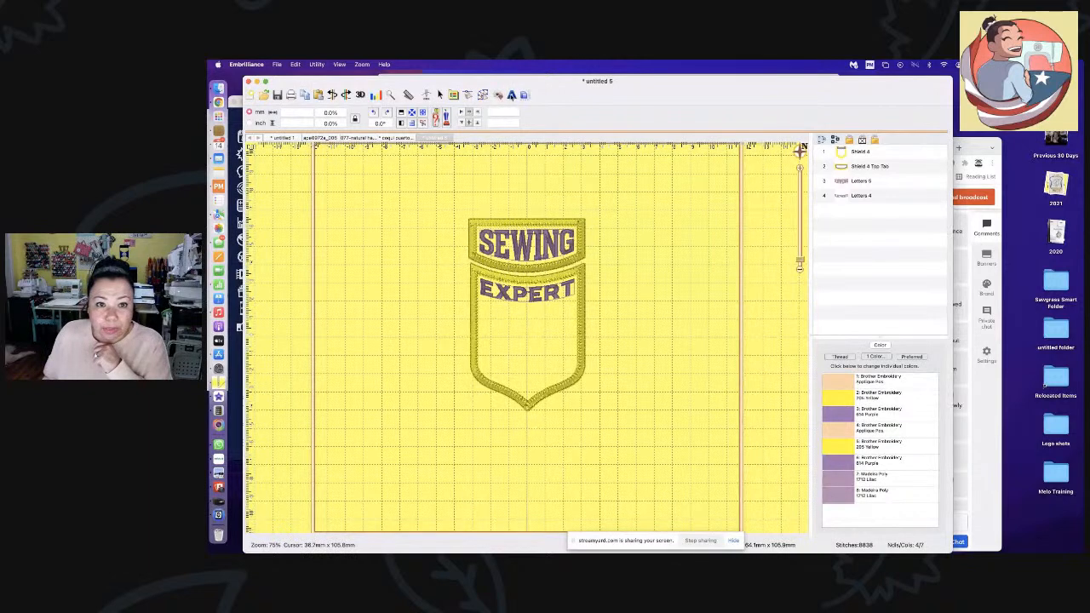
- Add a new lettering object and replace ABC with the first name
{"action": "left_click", "coordinate": [512, 95]}
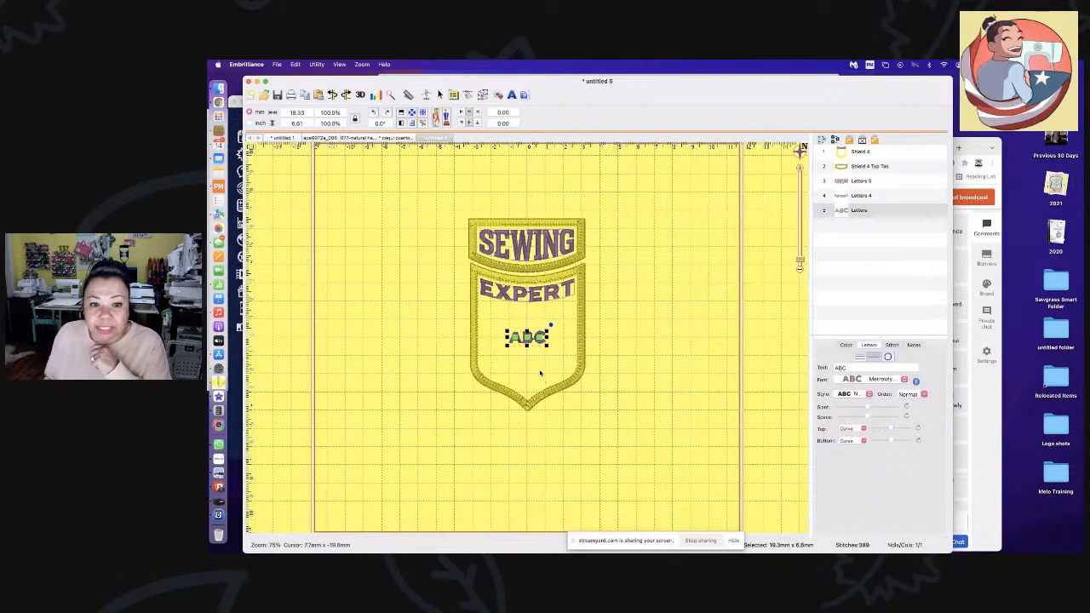
{"action": "double_click", "coordinate": [862, 367]}
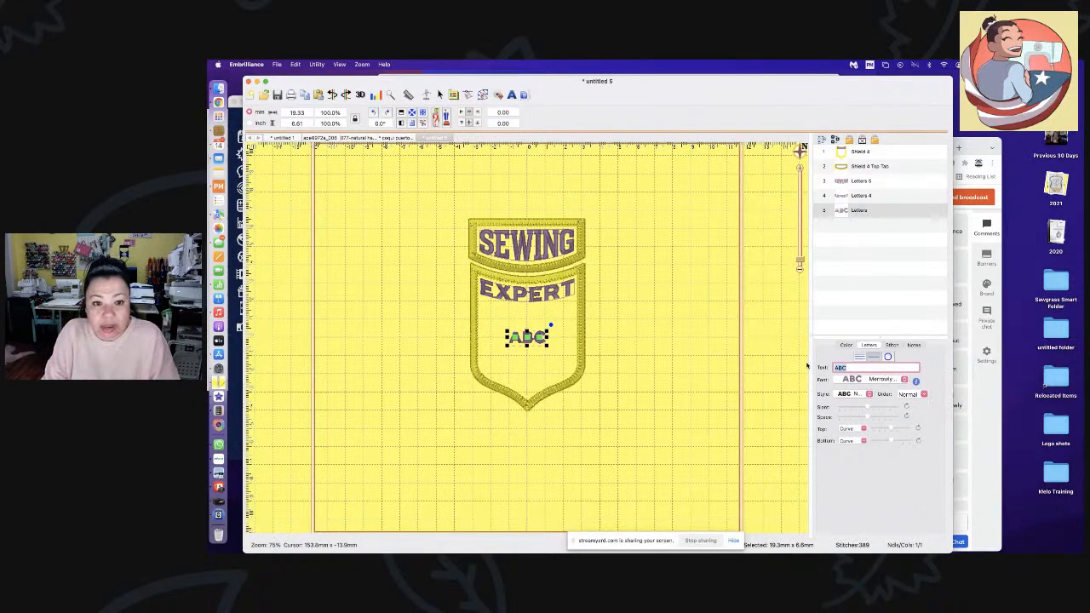
{"action": "type", "text": "P"}
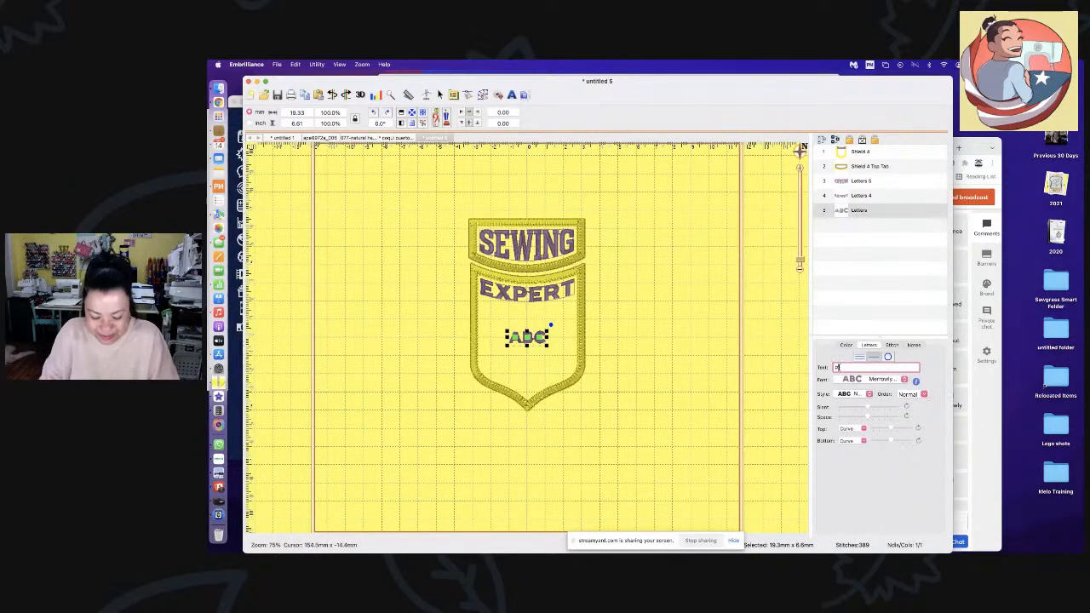
{"action": "key", "text": "BackSpace"}
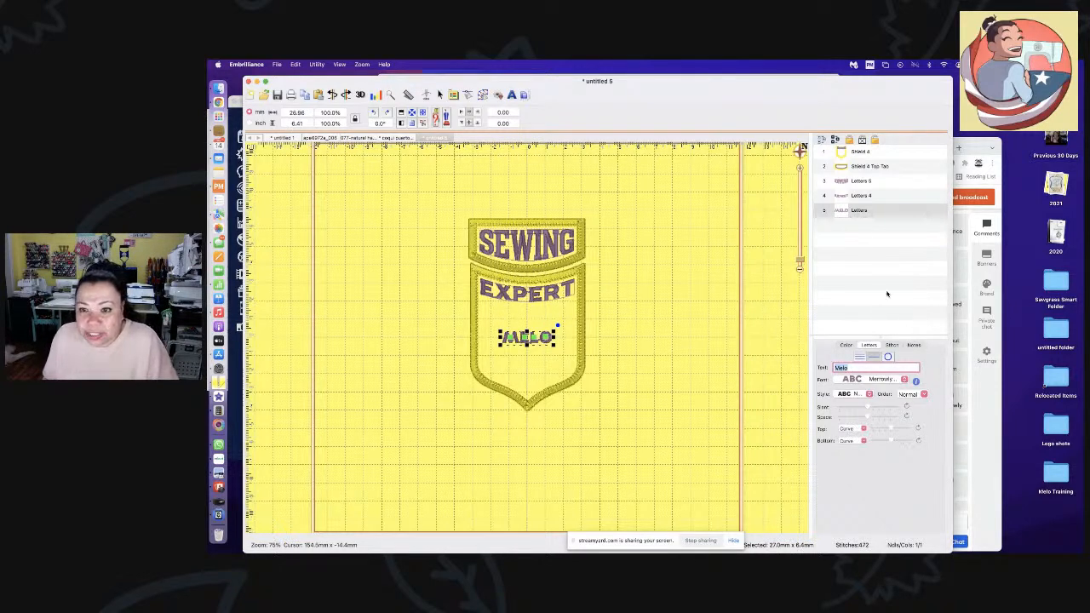
- Rename the name lettering to Letters 3 so it curves along the shield's bottom edge
{"action": "left_click", "coordinate": [872, 154]}
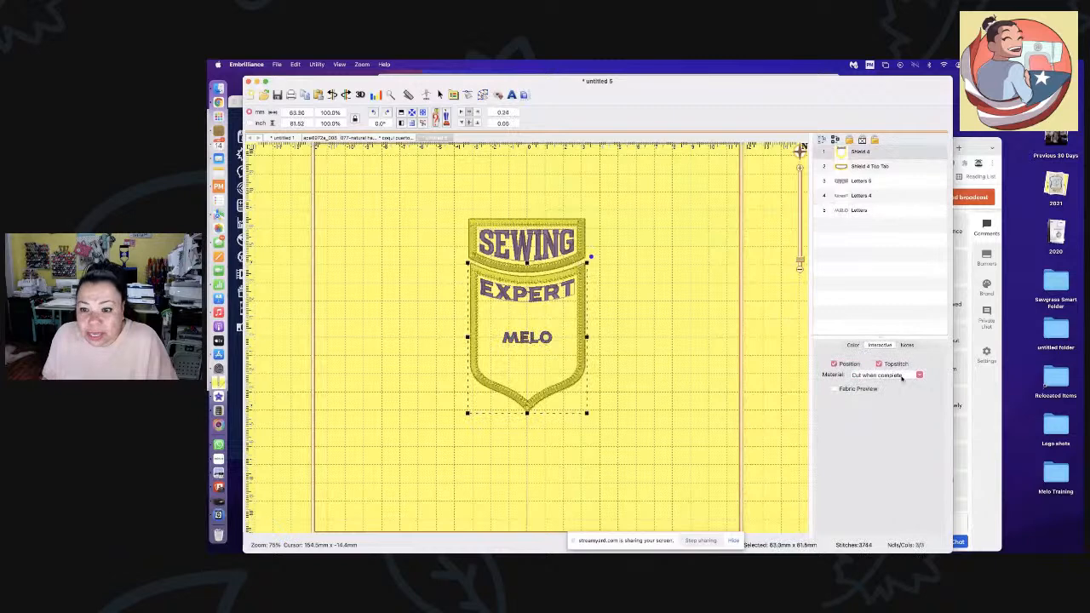
{"action": "left_click", "coordinate": [907, 345]}
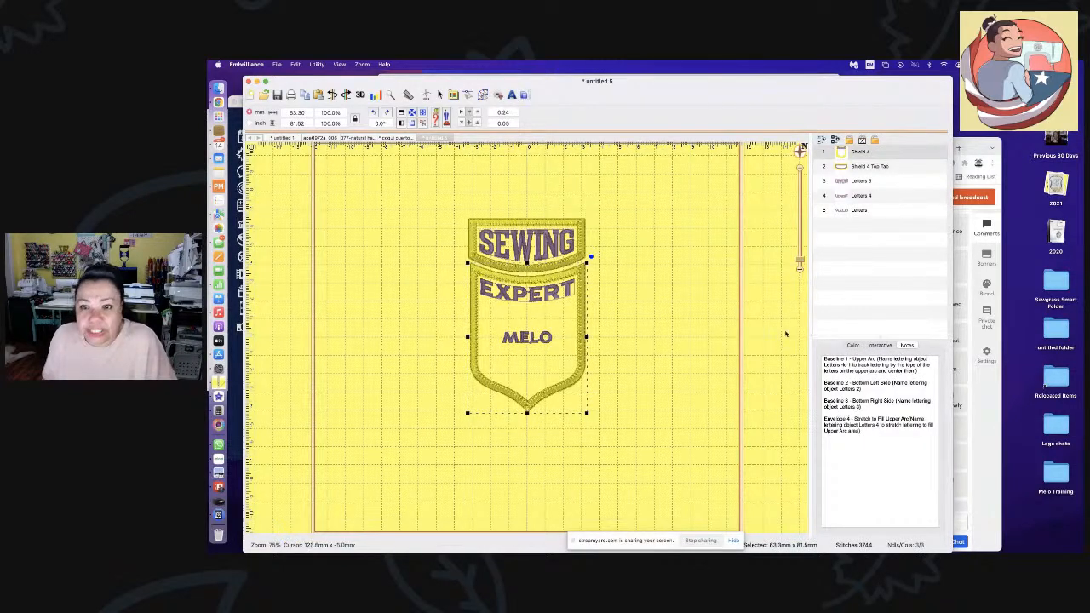
{"action": "left_click", "coordinate": [878, 211]}
{"action": "double_click", "coordinate": [877, 211]}
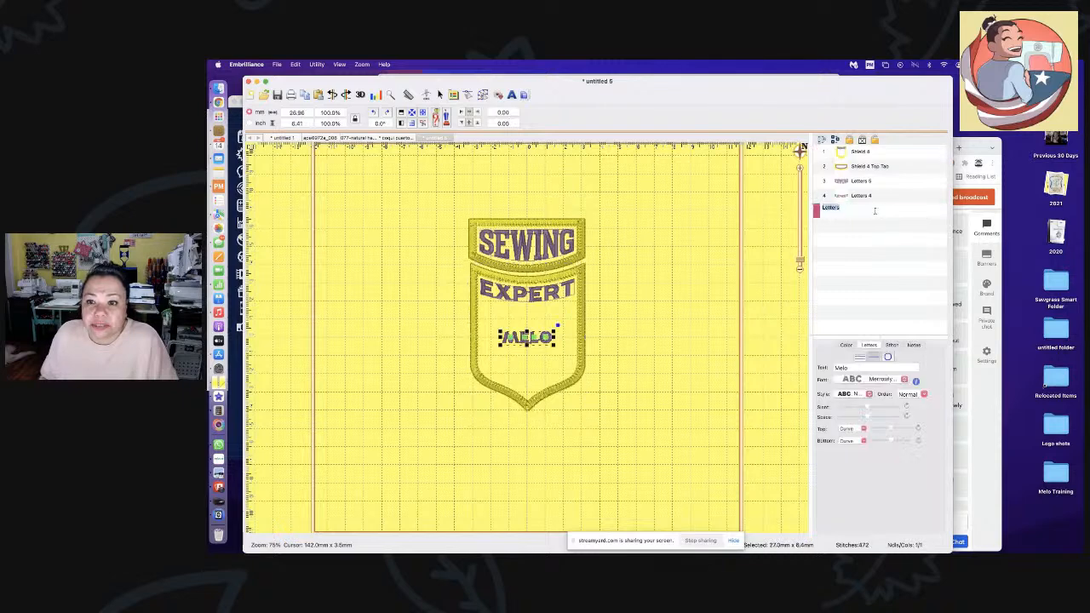
{"action": "type", "text": "3"}
{"action": "key", "text": "Return"}
{"action": "left_click", "coordinate": [570, 457]}
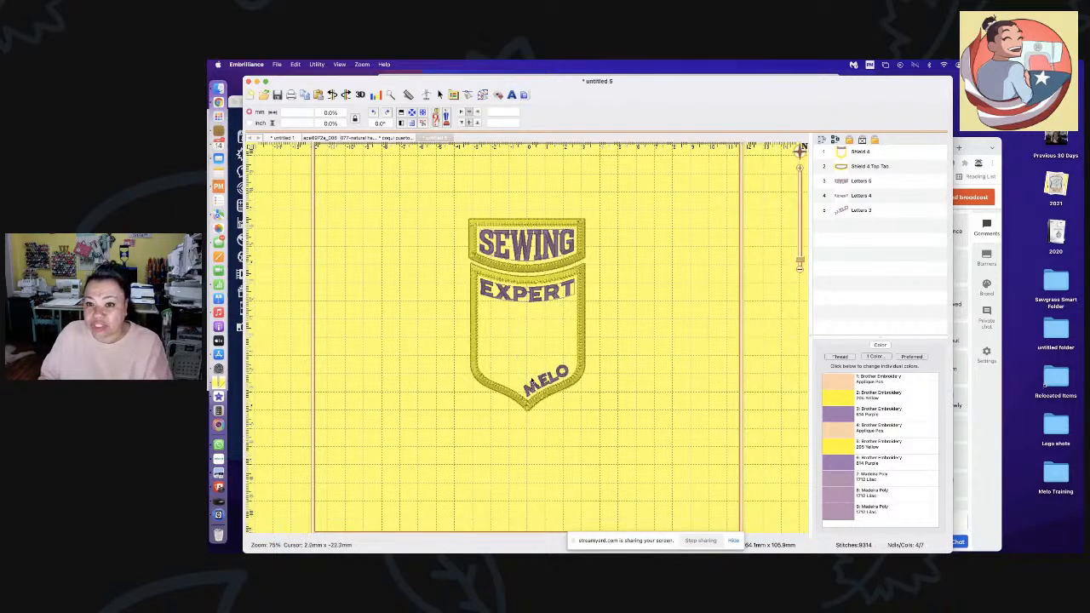
{"action": "left_click", "coordinate": [499, 95]}
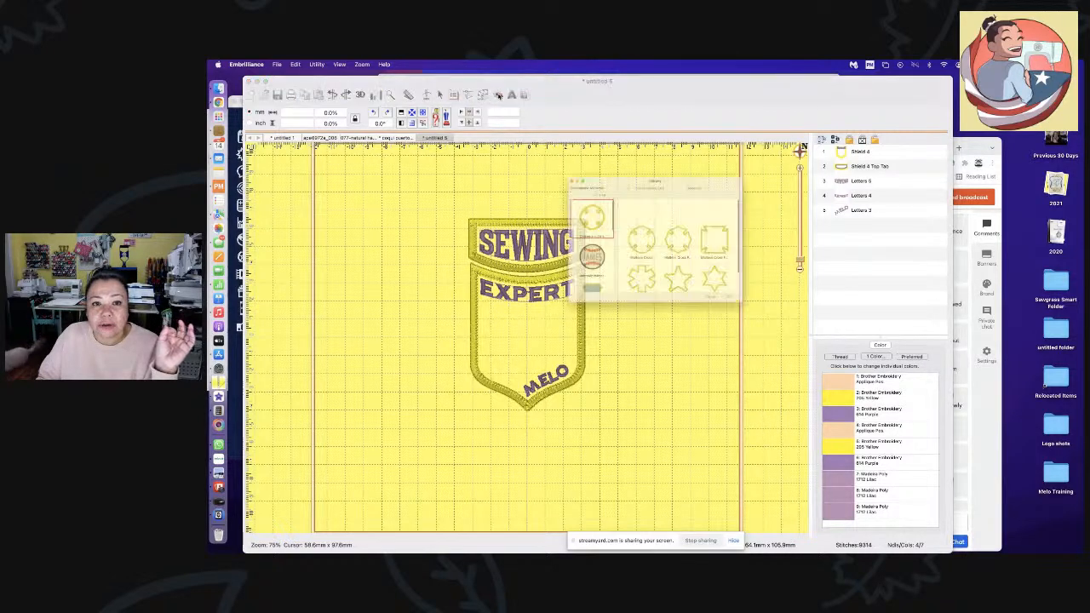
{"action": "scroll", "coordinate": [700, 250], "scroll_direction": "down", "scroll_amount": 3}
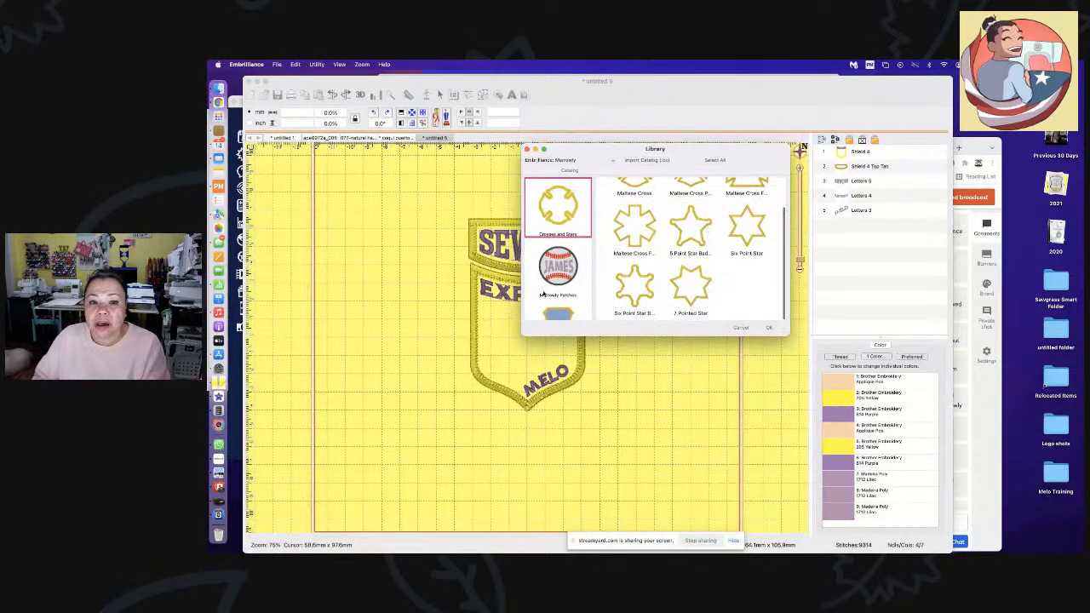
{"action": "scroll", "coordinate": [554, 281], "scroll_direction": "down", "scroll_amount": 3}
{"action": "scroll", "coordinate": [554, 281], "scroll_direction": "down", "scroll_amount": 3}
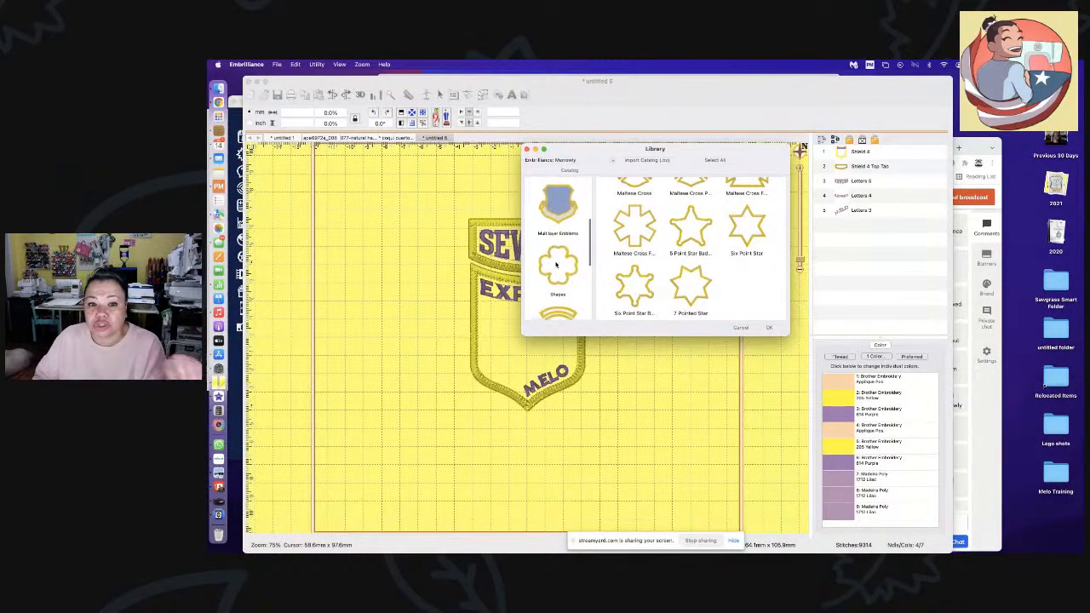
{"action": "scroll", "coordinate": [561, 227], "scroll_direction": "down", "scroll_amount": 3}
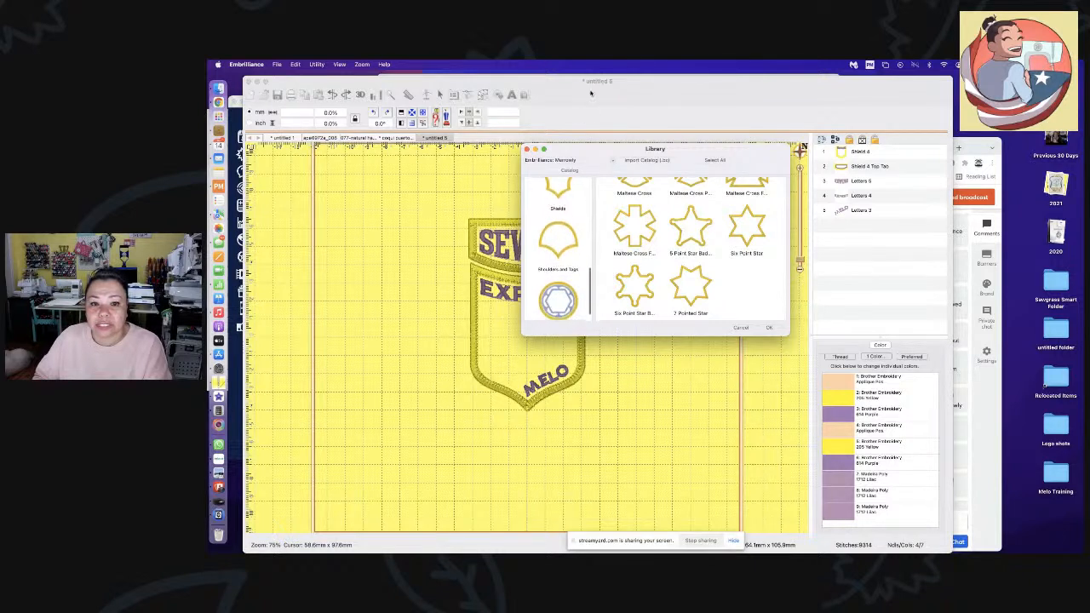
{"action": "scroll", "coordinate": [556, 200], "scroll_direction": "up", "scroll_amount": 2}
{"action": "scroll", "coordinate": [556, 200], "scroll_direction": "up", "scroll_amount": 5}
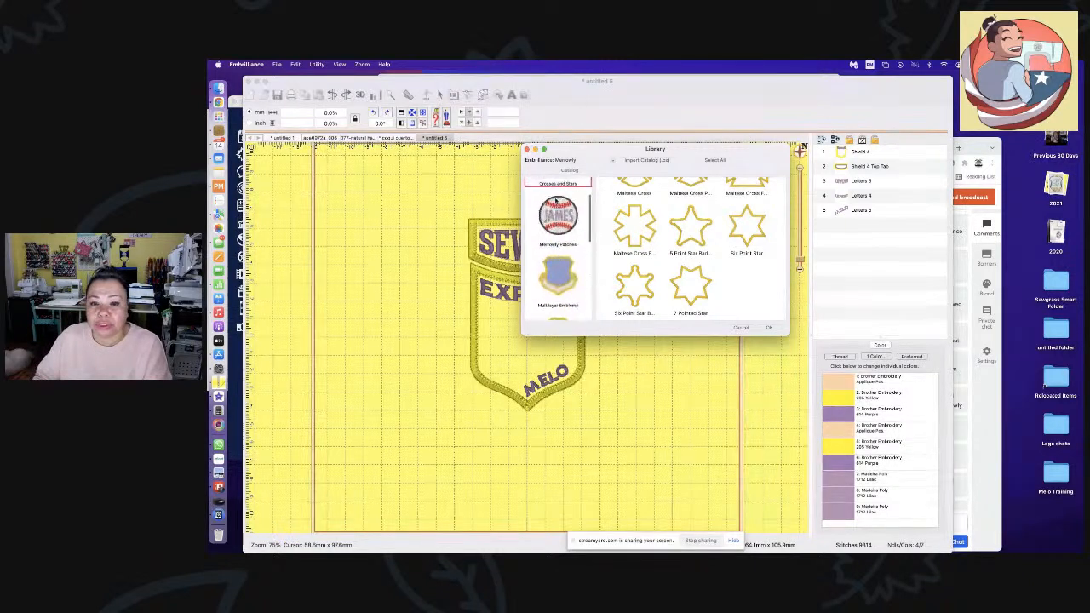
{"action": "left_click", "coordinate": [740, 329]}
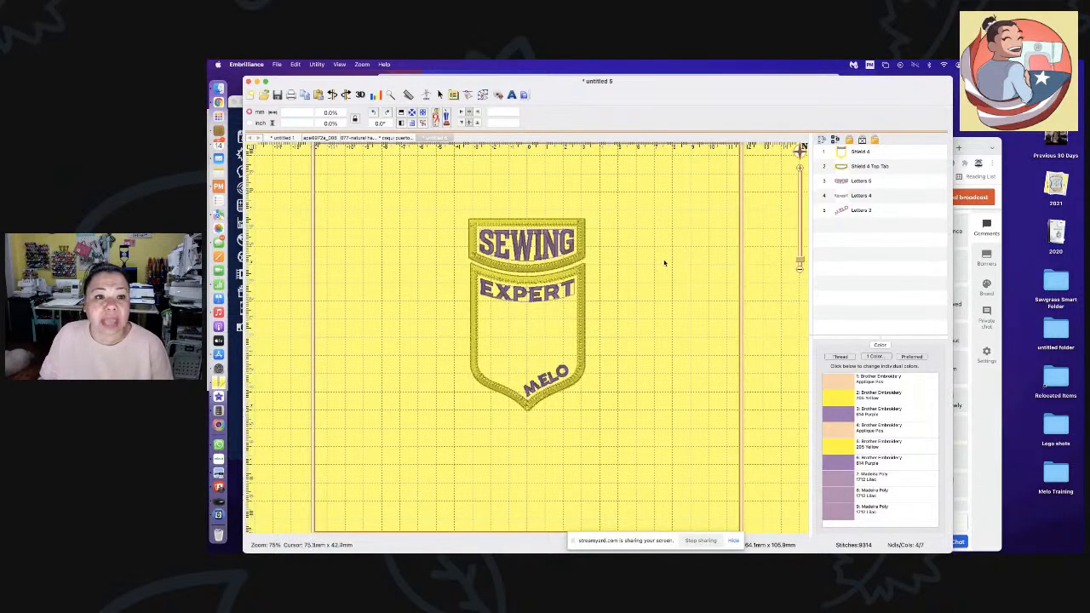
- Start a new blank design and add lettering reading the first name
{"action": "left_click", "coordinate": [251, 94]}
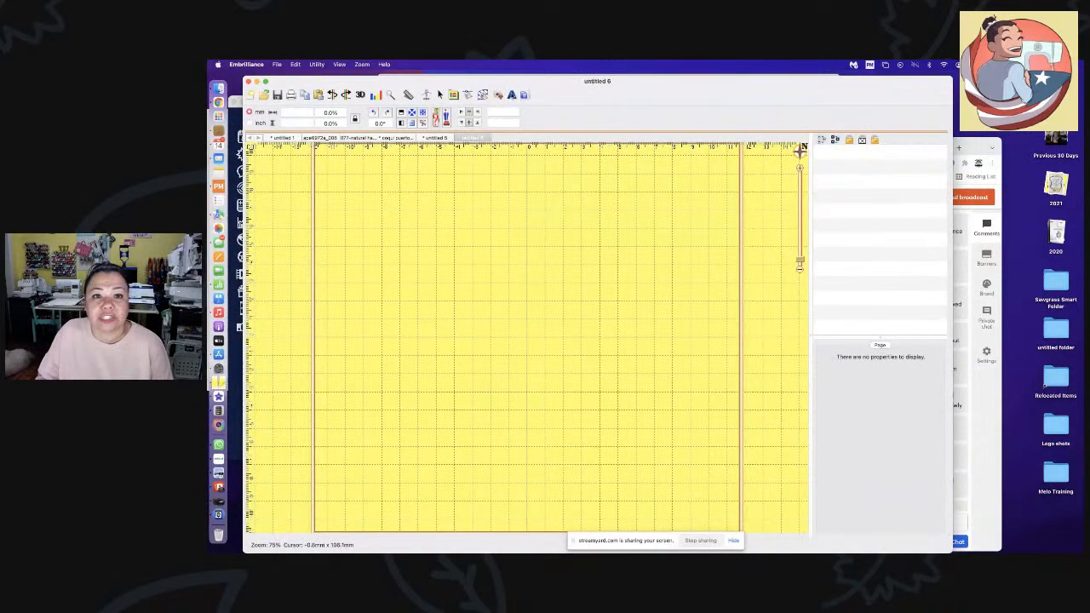
{"action": "left_click", "coordinate": [512, 95]}
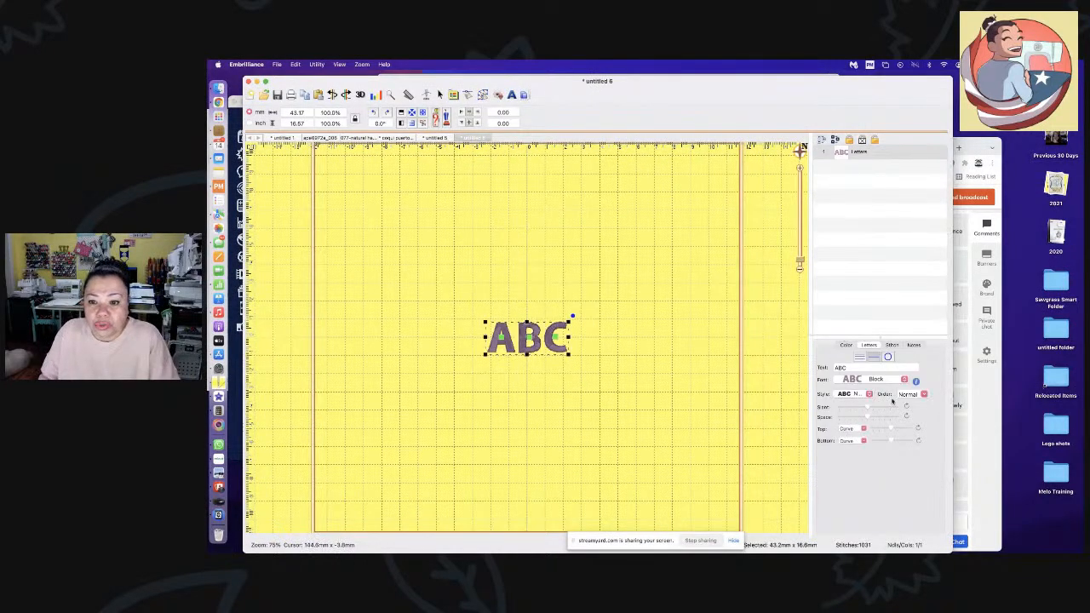
{"action": "left_click", "coordinate": [860, 367]}
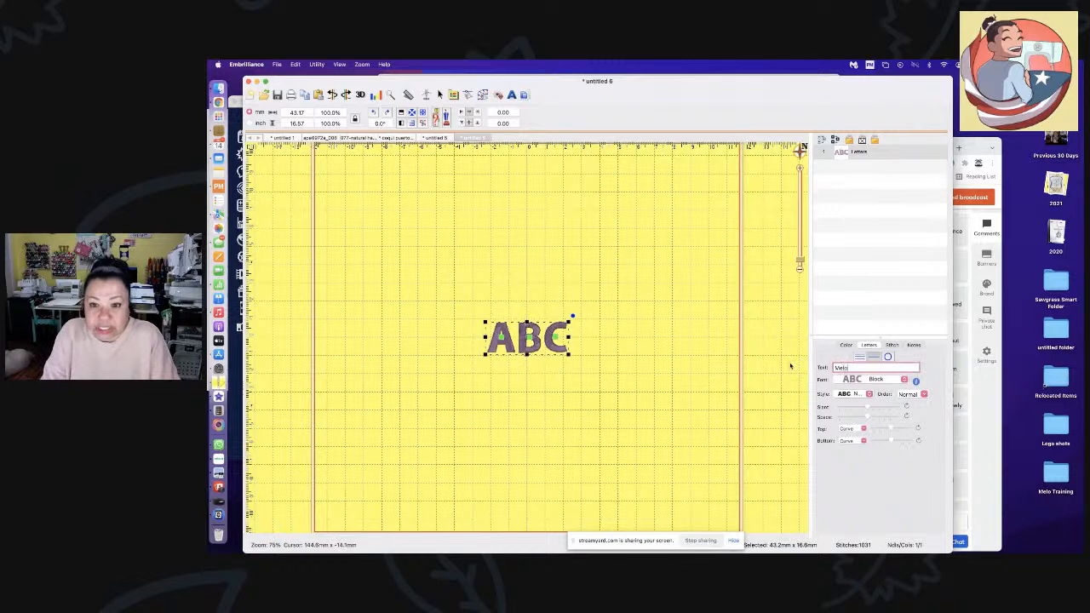
{"action": "key", "text": "Return"}
- Set the name lettering in the Stitchtopia Mayah #1 1 inch script font
{"action": "left_click", "coordinate": [886, 379]}
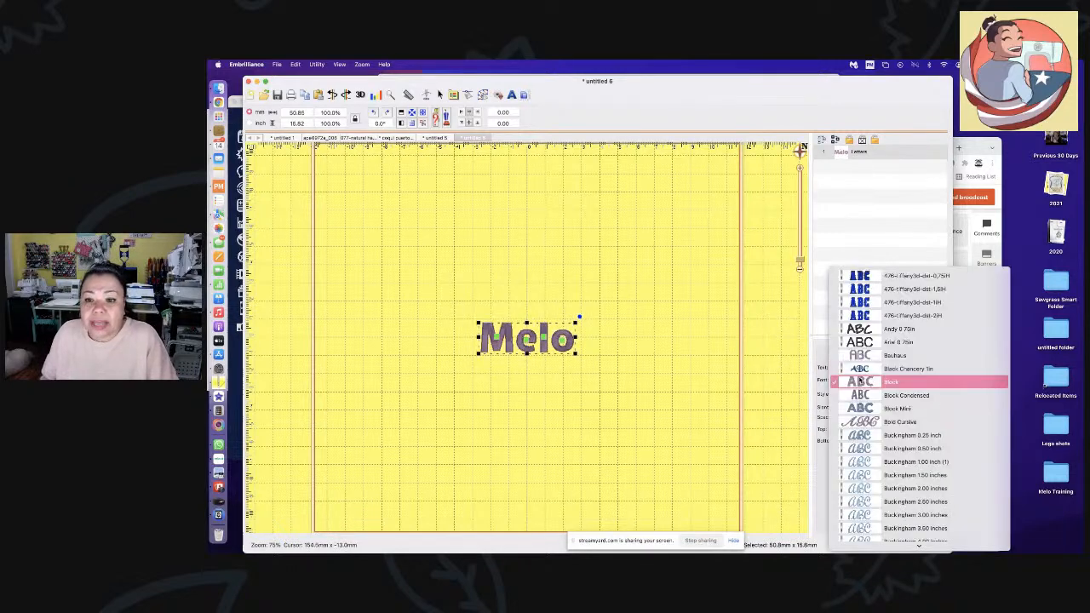
{"action": "scroll", "coordinate": [909, 447], "scroll_direction": "down", "scroll_amount": 10}
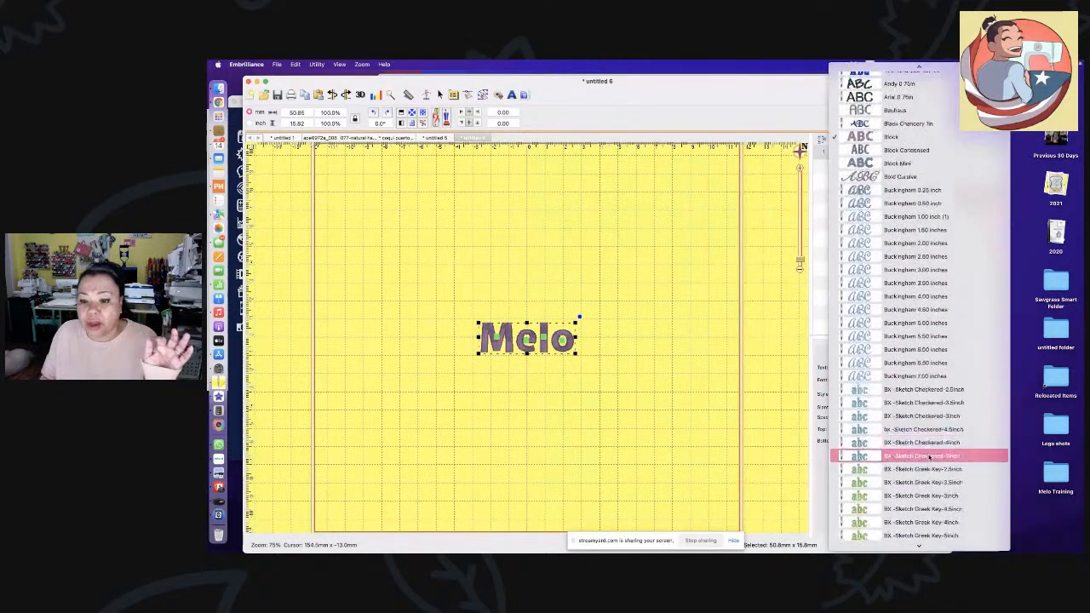
{"action": "scroll", "coordinate": [932, 449], "scroll_direction": "down", "scroll_amount": 10}
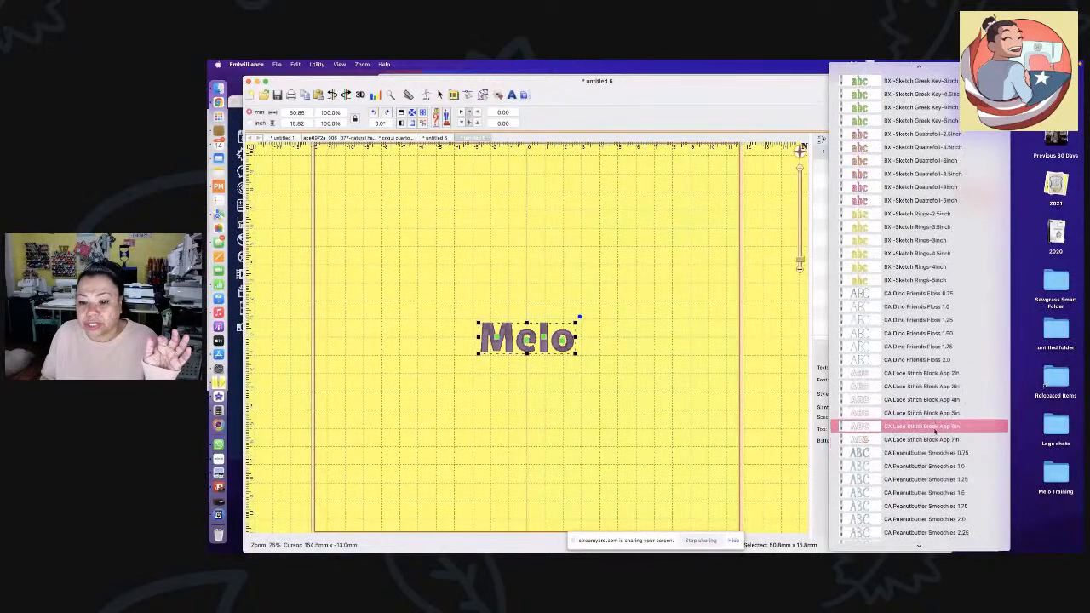
{"action": "scroll", "coordinate": [935, 433], "scroll_direction": "down", "scroll_amount": 10}
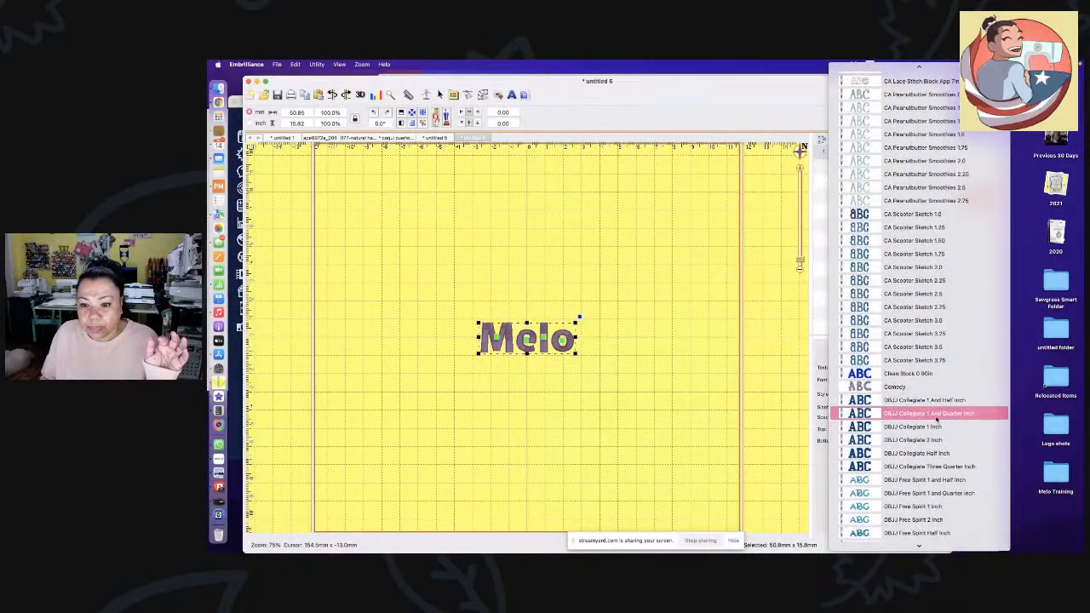
{"action": "scroll", "coordinate": [937, 420], "scroll_direction": "down", "scroll_amount": 6}
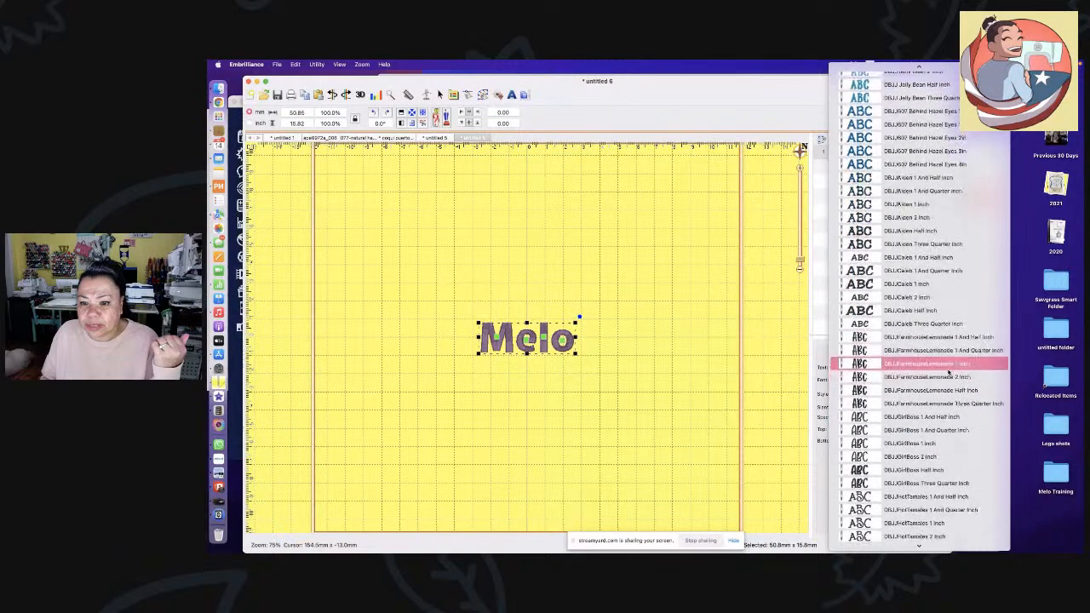
{"action": "scroll", "coordinate": [912, 341], "scroll_direction": "down", "scroll_amount": 10}
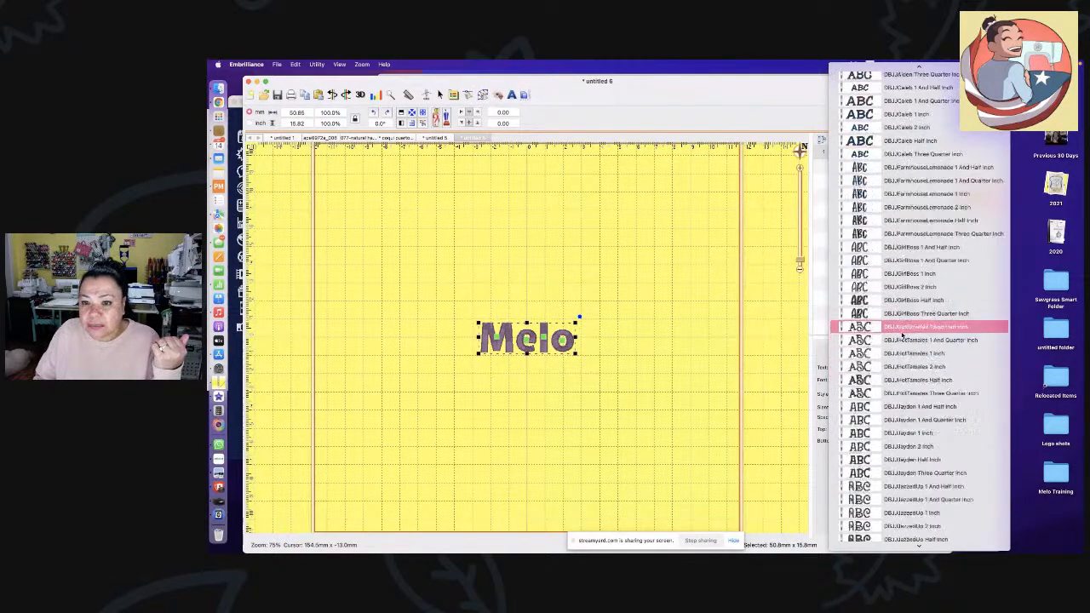
{"action": "scroll", "coordinate": [903, 338], "scroll_direction": "down", "scroll_amount": 15}
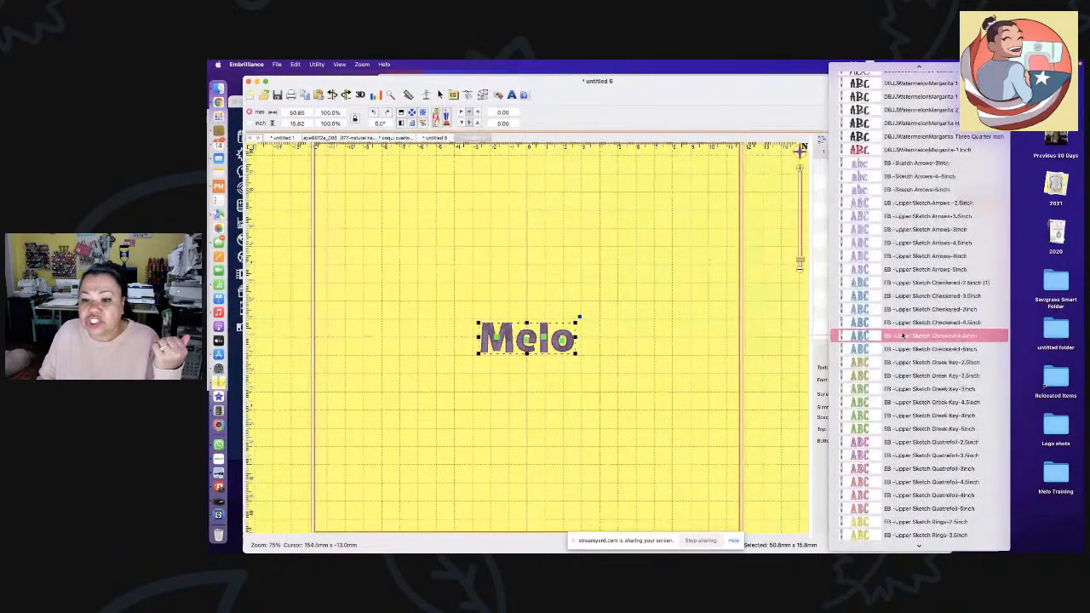
{"action": "scroll", "coordinate": [907, 318], "scroll_direction": "down", "scroll_amount": 8}
{"action": "scroll", "coordinate": [908, 307], "scroll_direction": "down", "scroll_amount": 15}
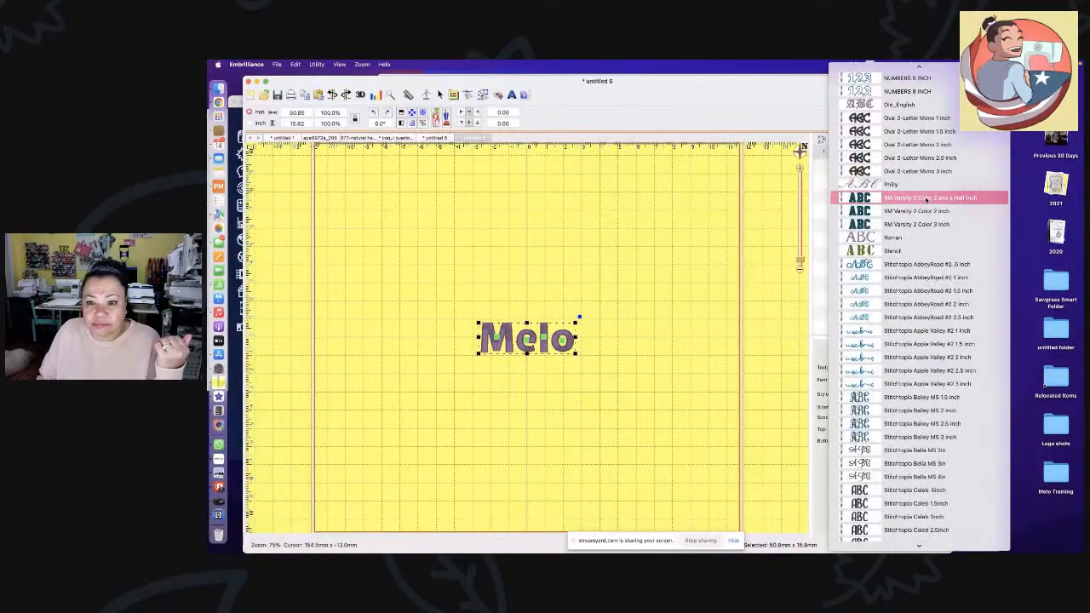
{"action": "scroll", "coordinate": [928, 368], "scroll_direction": "down", "scroll_amount": 1}
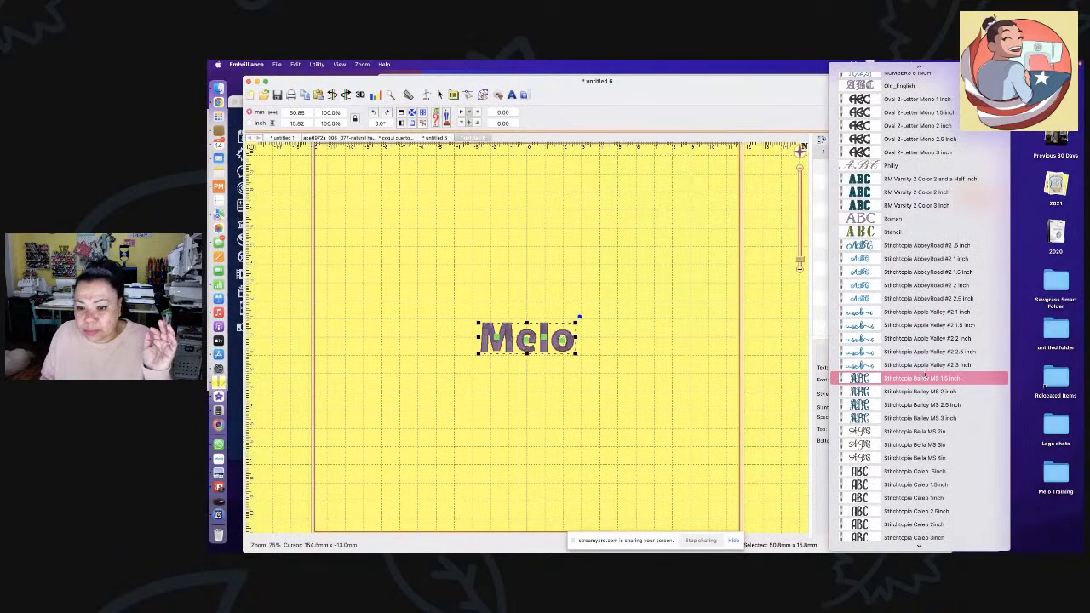
{"action": "scroll", "coordinate": [930, 368], "scroll_direction": "down", "scroll_amount": 10}
{"action": "scroll", "coordinate": [948, 353], "scroll_direction": "down", "scroll_amount": 8}
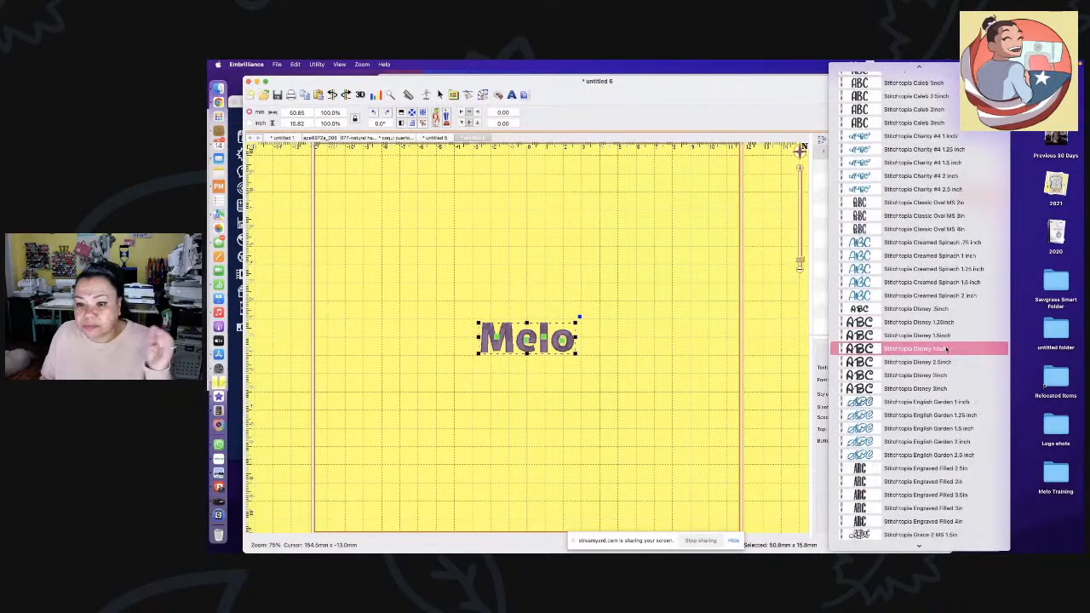
{"action": "scroll", "coordinate": [948, 346], "scroll_direction": "down", "scroll_amount": 10}
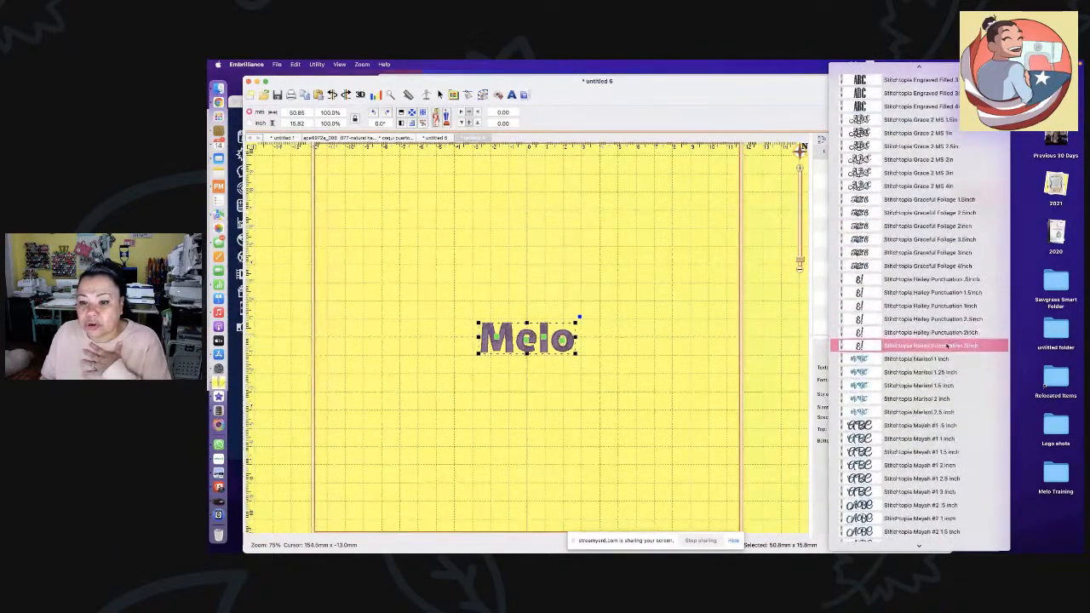
{"action": "left_click", "coordinate": [955, 439]}
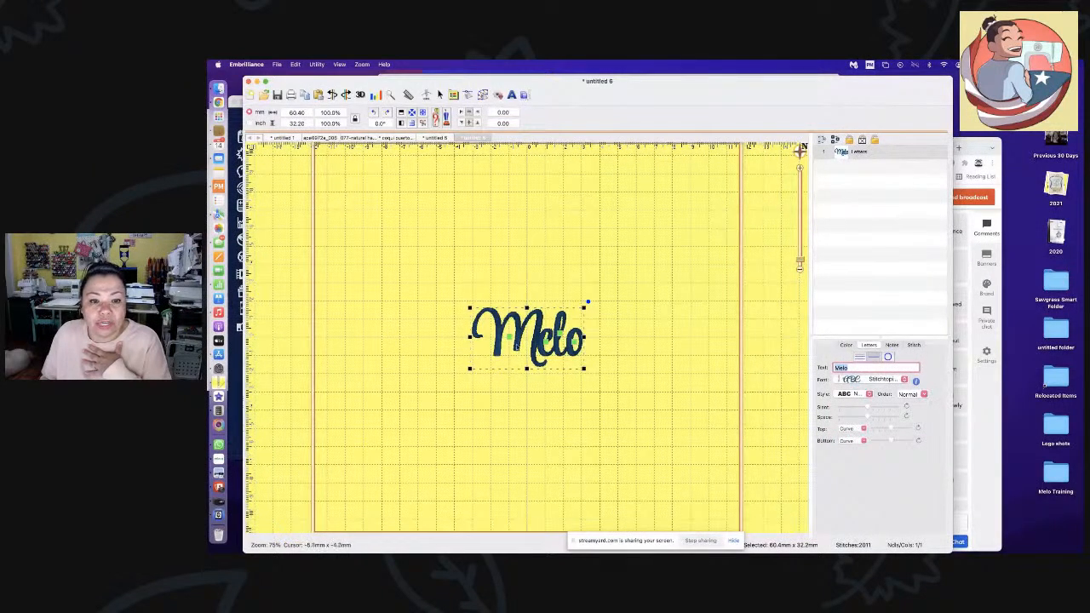
- Nudge the M slightly left and show the font's available characters
{"action": "left_click", "coordinate": [510, 340]}
{"action": "left_click_drag", "start_coordinate": [510, 339], "coordinate": [505, 335]}
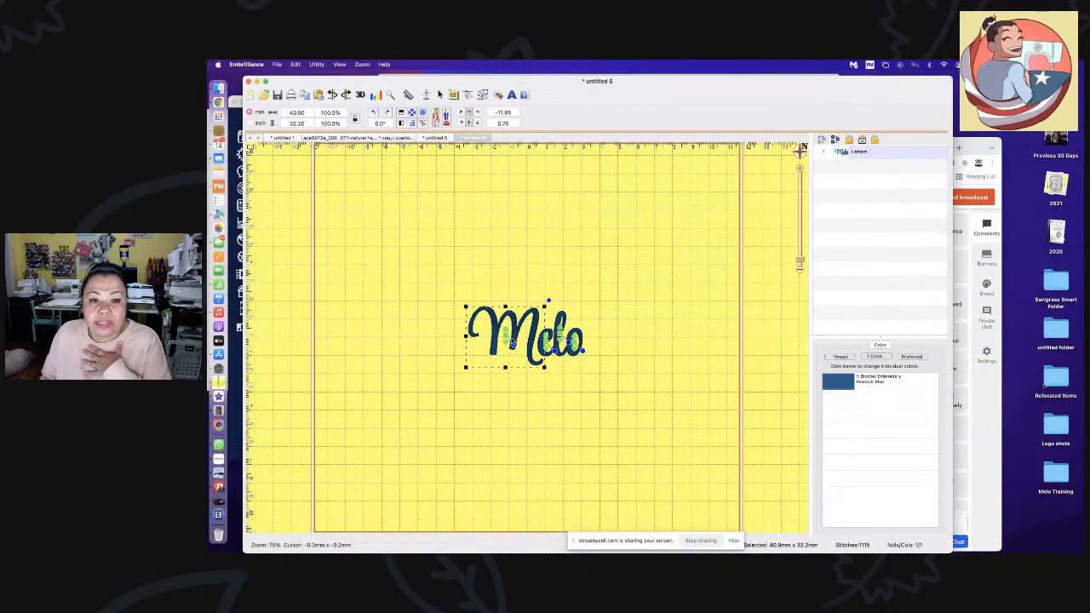
{"action": "left_click", "coordinate": [560, 341]}
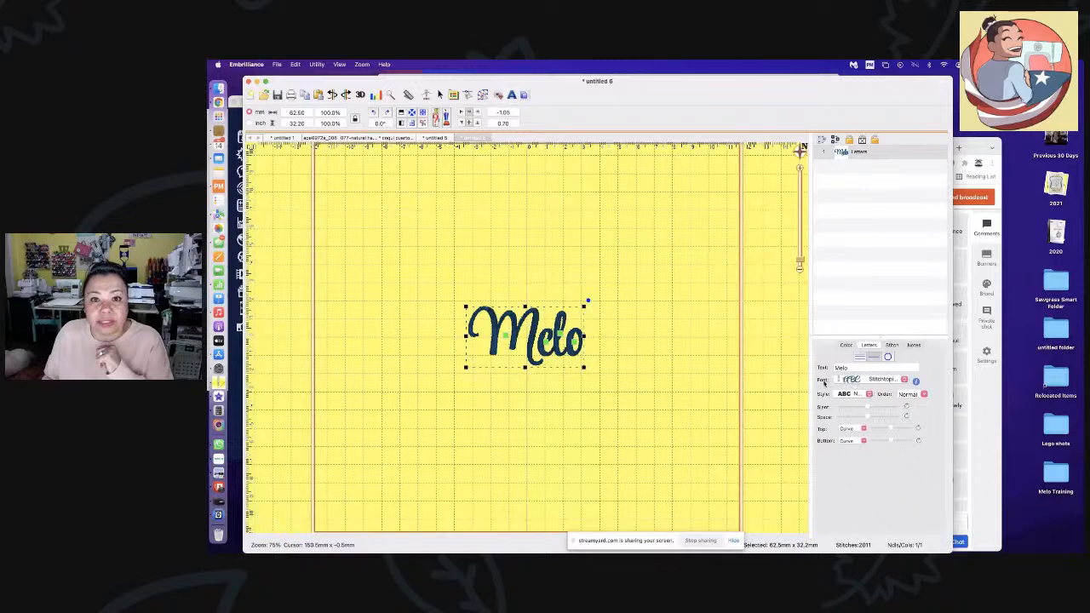
{"action": "left_click", "coordinate": [917, 382]}
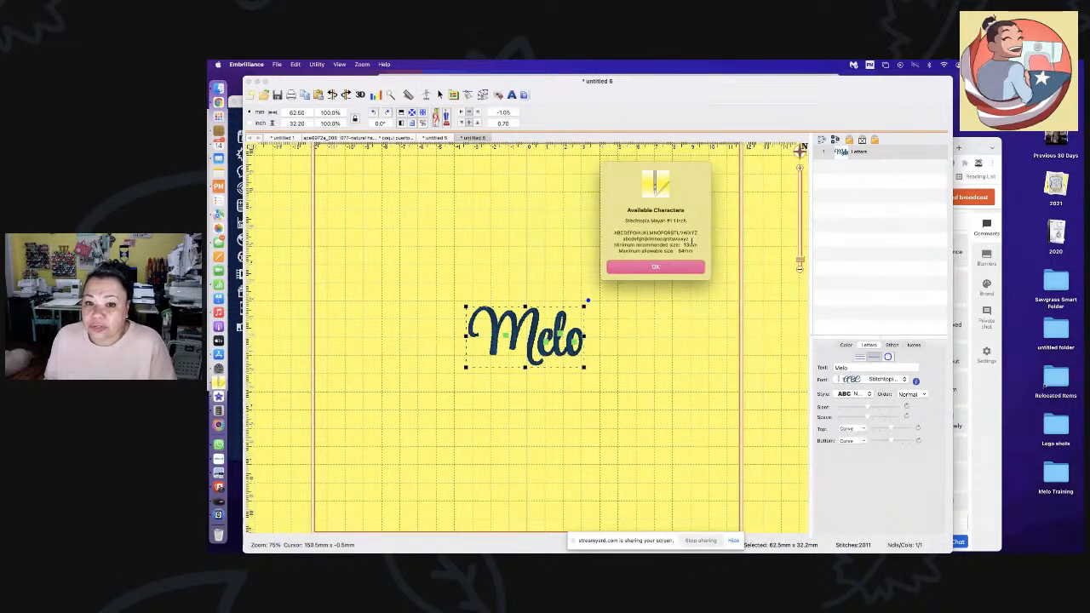
- Dismiss the character list and switch the name lettering to ZAS Times Roman 1in
{"action": "left_click", "coordinate": [677, 270]}
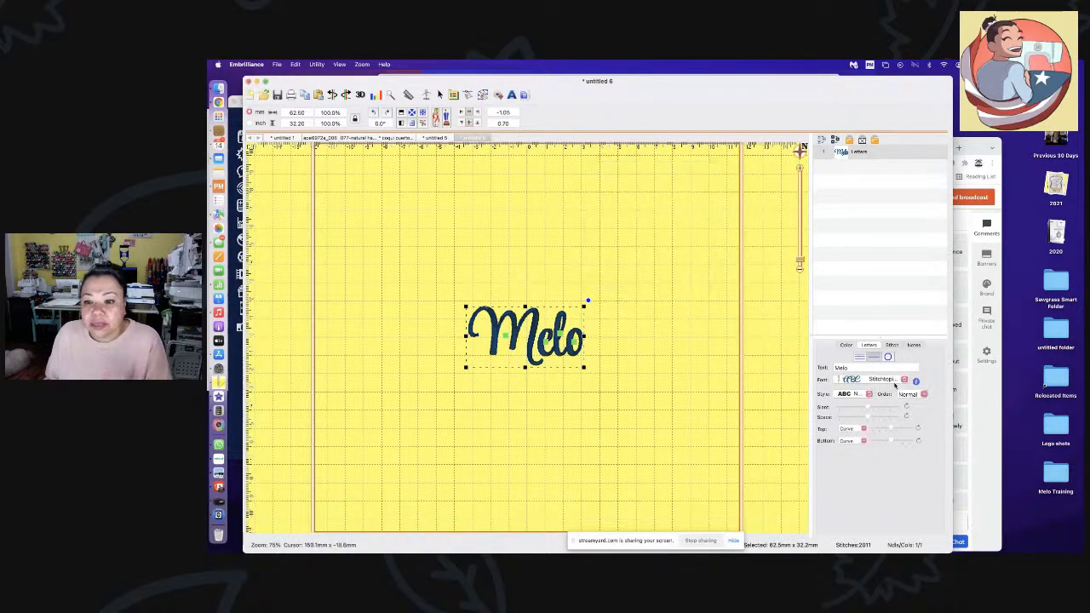
{"action": "left_click", "coordinate": [896, 380]}
{"action": "scroll", "coordinate": [913, 415], "scroll_direction": "down", "scroll_amount": 10}
{"action": "scroll", "coordinate": [966, 304], "scroll_direction": "down", "scroll_amount": 5}
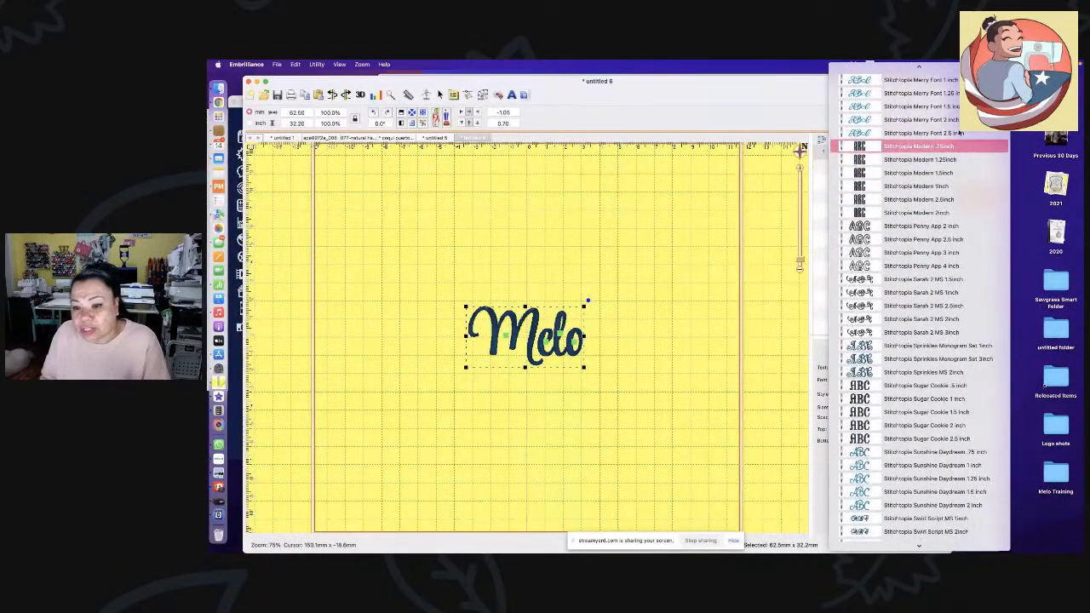
{"action": "scroll", "coordinate": [961, 147], "scroll_direction": "down", "scroll_amount": 7}
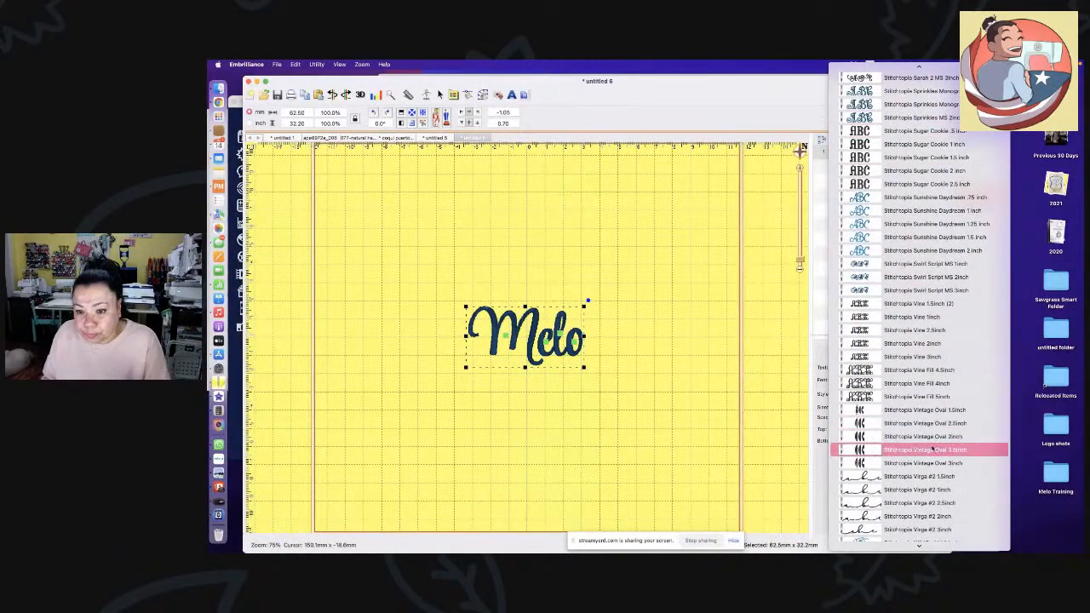
{"action": "scroll", "coordinate": [933, 449], "scroll_direction": "down", "scroll_amount": 15}
{"action": "scroll", "coordinate": [933, 449], "scroll_direction": "down", "scroll_amount": 8}
{"action": "scroll", "coordinate": [933, 449], "scroll_direction": "down", "scroll_amount": 3}
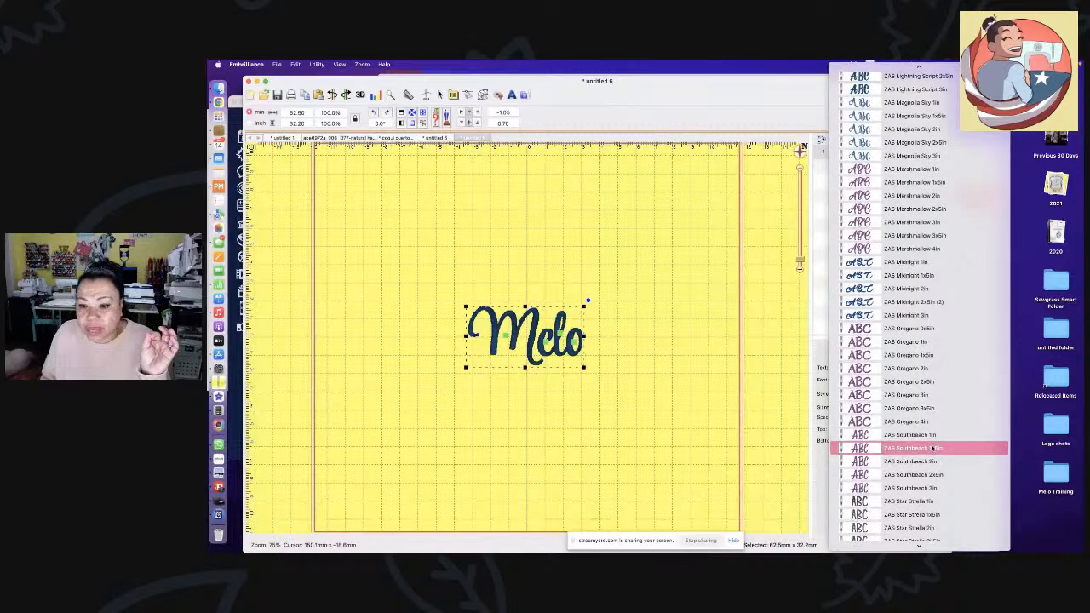
{"action": "scroll", "coordinate": [932, 449], "scroll_direction": "down", "scroll_amount": 6}
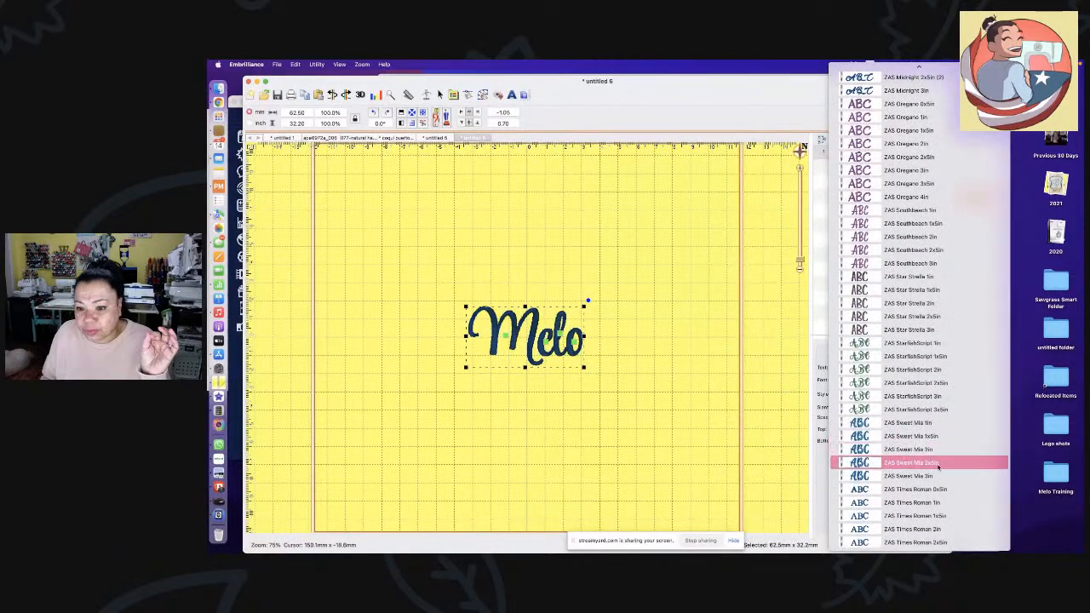
{"action": "left_click", "coordinate": [935, 503]}
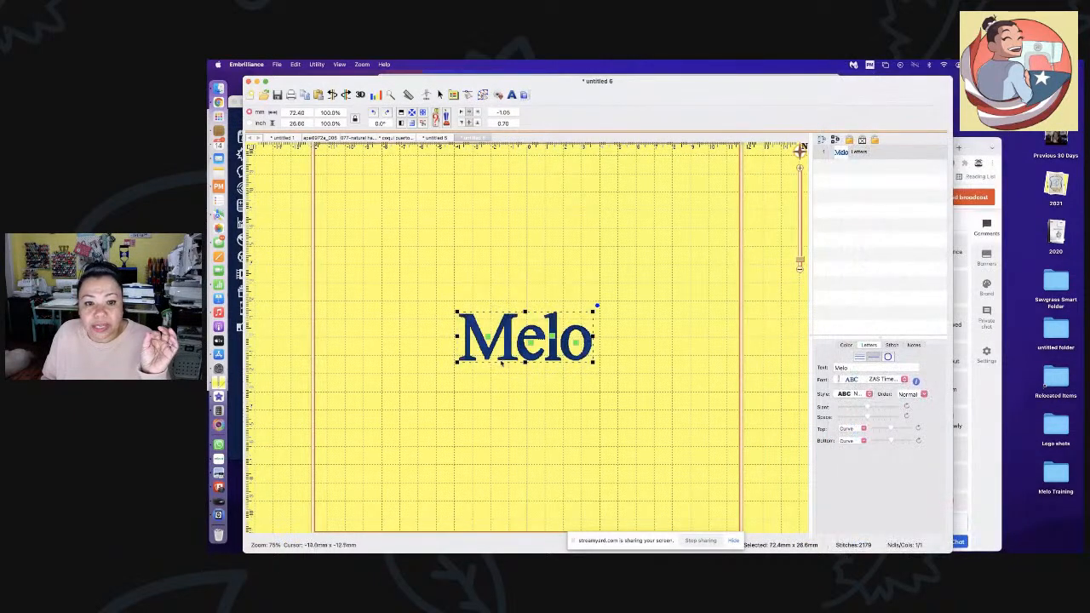
- Review ZAS Times Roman's available characters, then reopen the font list
{"action": "left_click", "coordinate": [917, 382]}
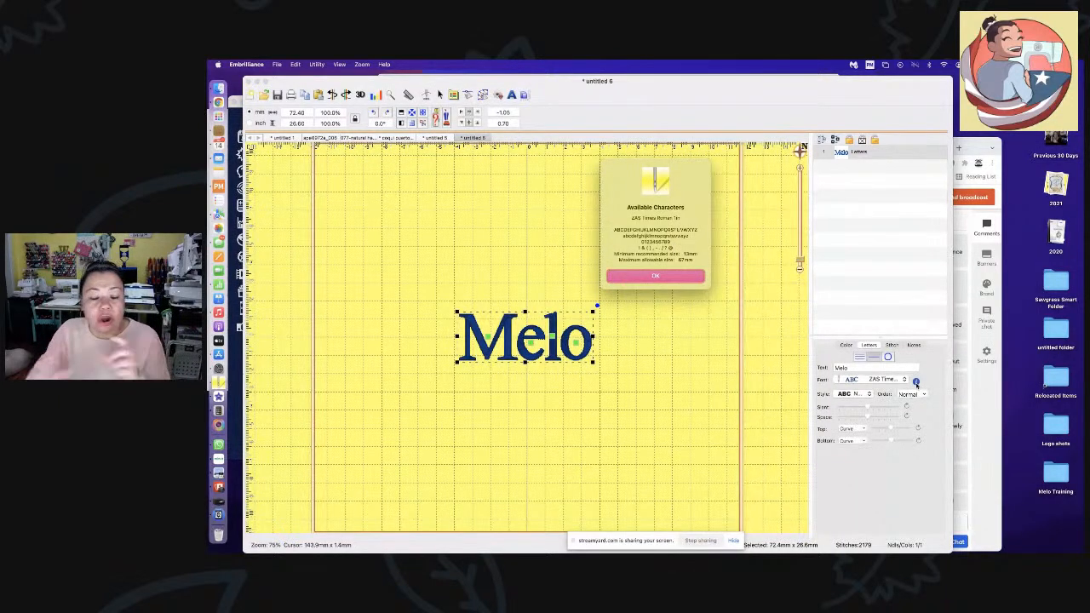
{"action": "left_click", "coordinate": [632, 278]}
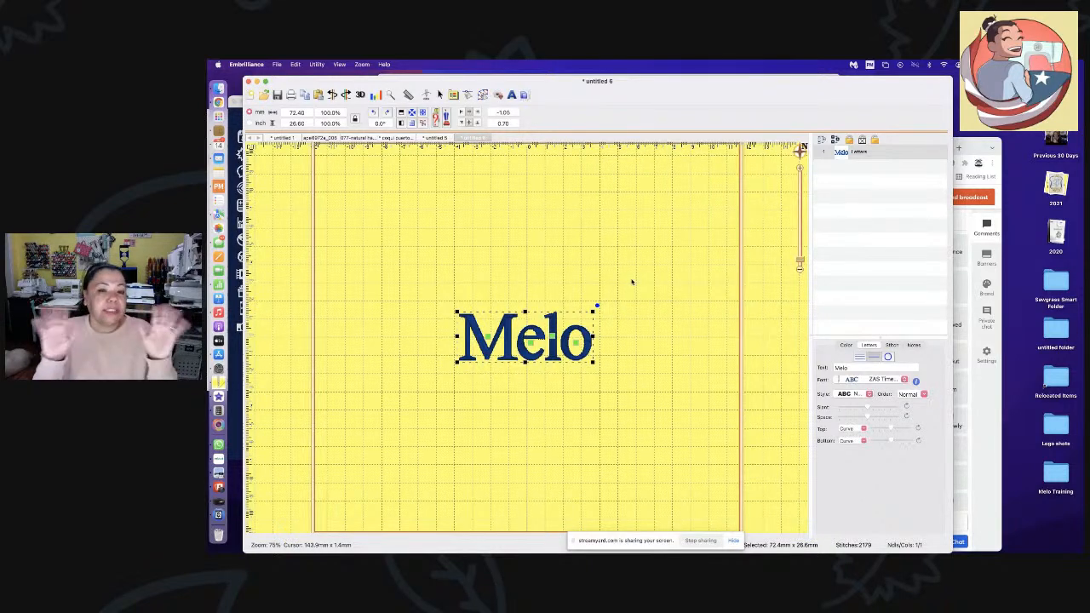
{"action": "left_click", "coordinate": [875, 378]}
{"action": "scroll", "coordinate": [886, 314], "scroll_direction": "up", "scroll_amount": 2}
{"action": "scroll", "coordinate": [884, 314], "scroll_direction": "up", "scroll_amount": 10}
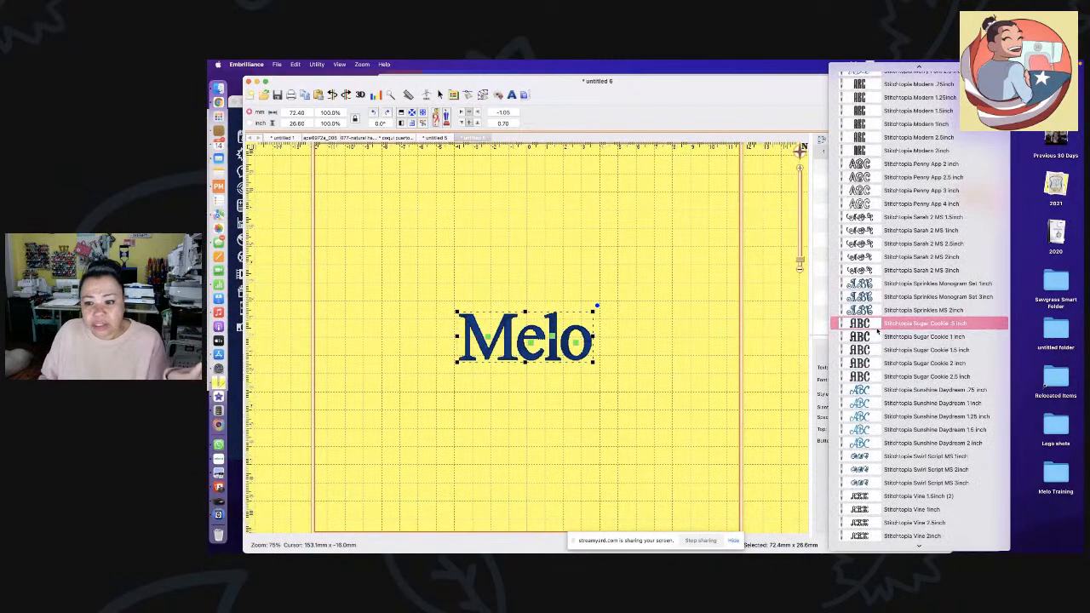
- Switch the name back to a Stitchtopia Mayah script font and nudge the M
{"action": "scroll", "coordinate": [878, 332], "scroll_direction": "up", "scroll_amount": 8}
{"action": "scroll", "coordinate": [877, 330], "scroll_direction": "up", "scroll_amount": 3}
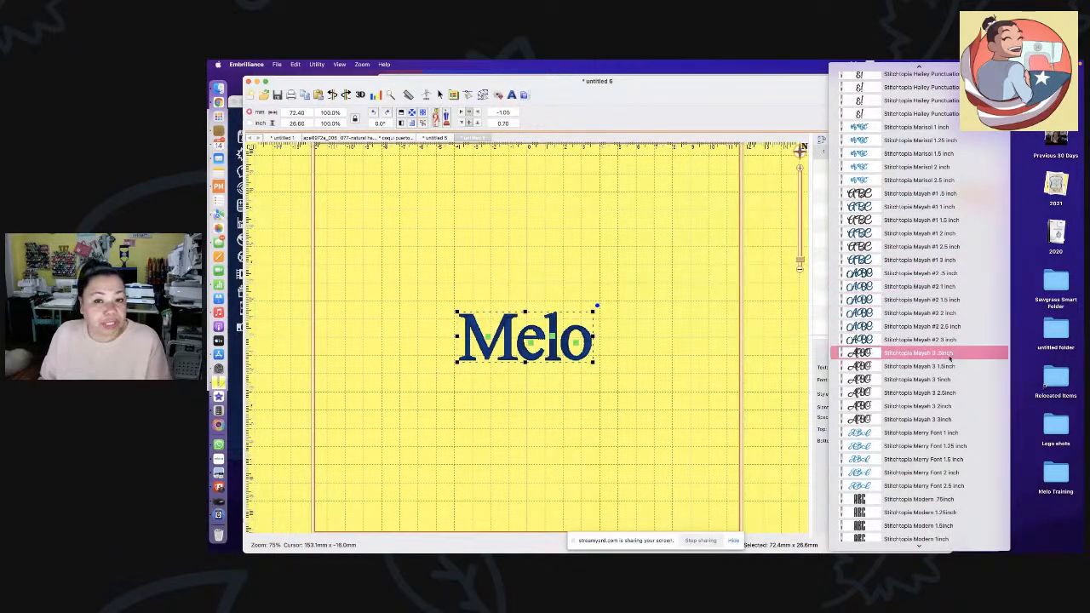
{"action": "left_click", "coordinate": [884, 210]}
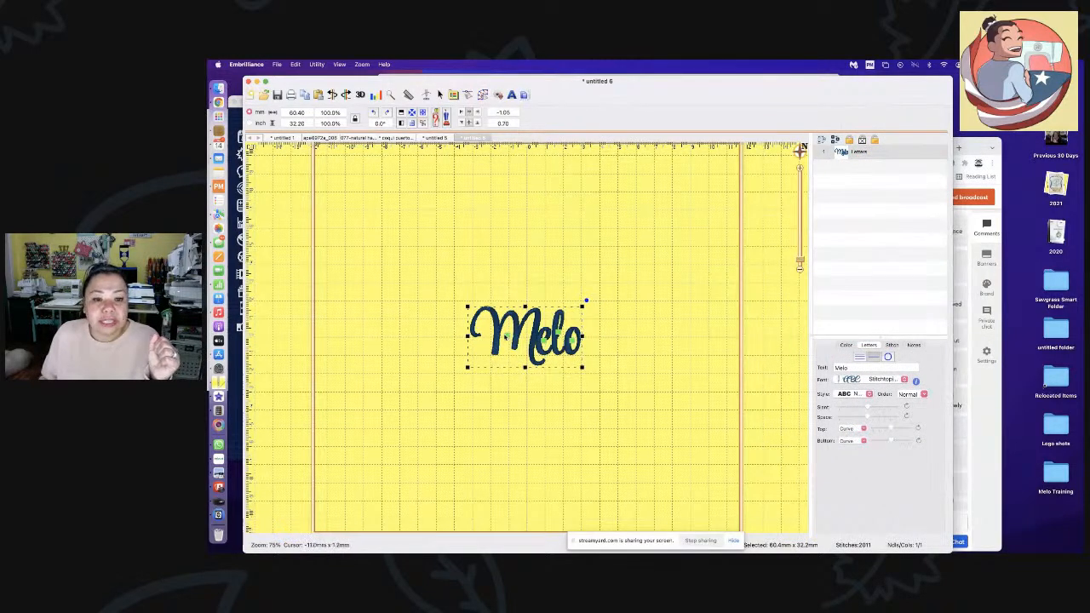
{"action": "left_click_drag", "start_coordinate": [505, 337], "coordinate": [506, 336]}
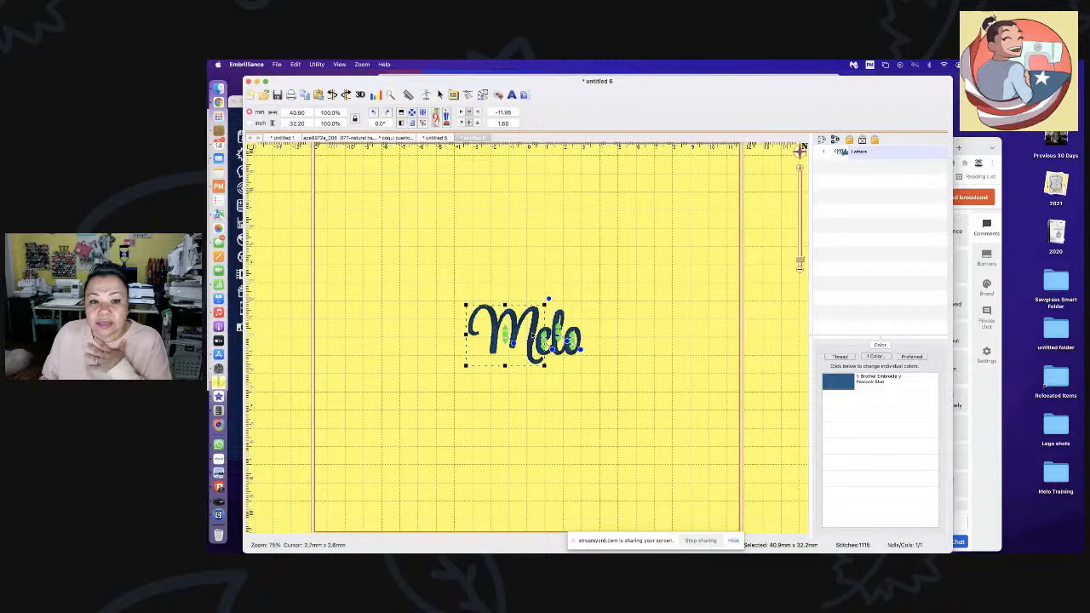
{"action": "left_click", "coordinate": [636, 394]}
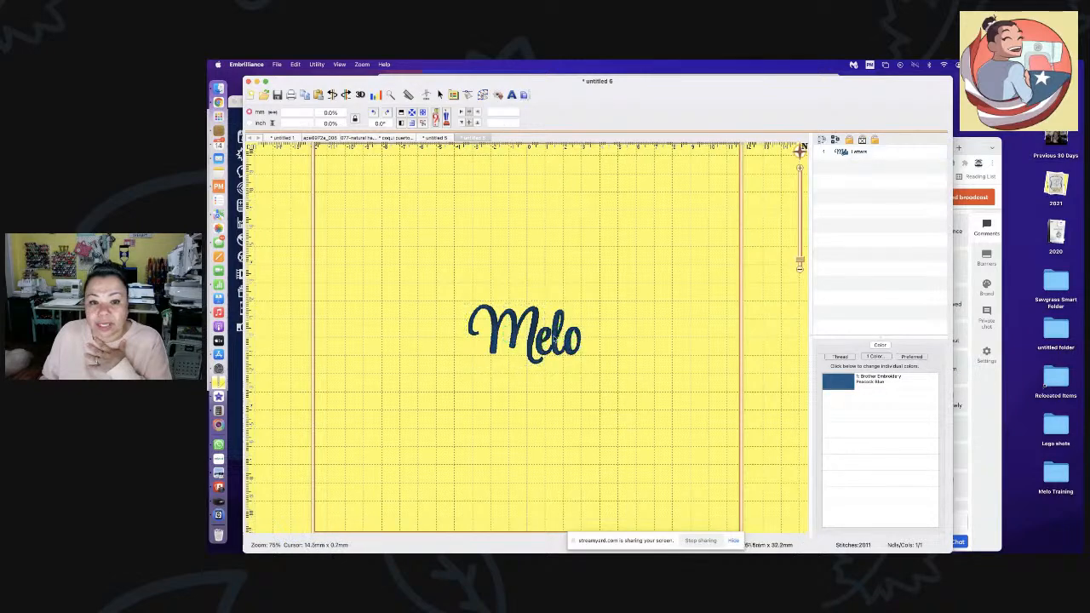
- Set the lettering in Stitchtopia Mayah #2 and move it higher on the page
{"action": "left_click", "coordinate": [554, 339]}
{"action": "left_click", "coordinate": [899, 382]}
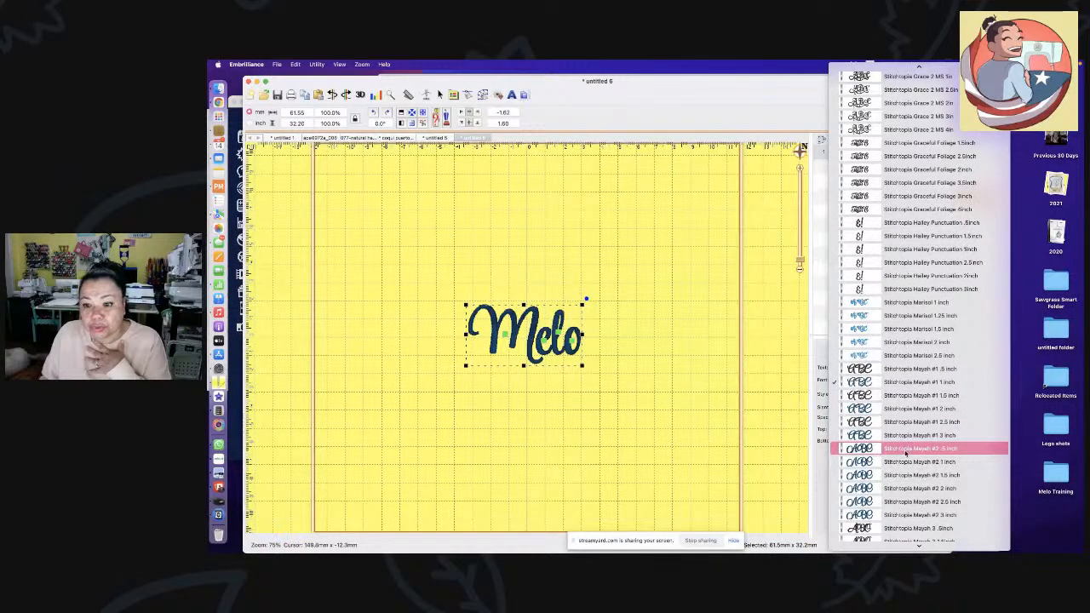
{"action": "left_click", "coordinate": [909, 462]}
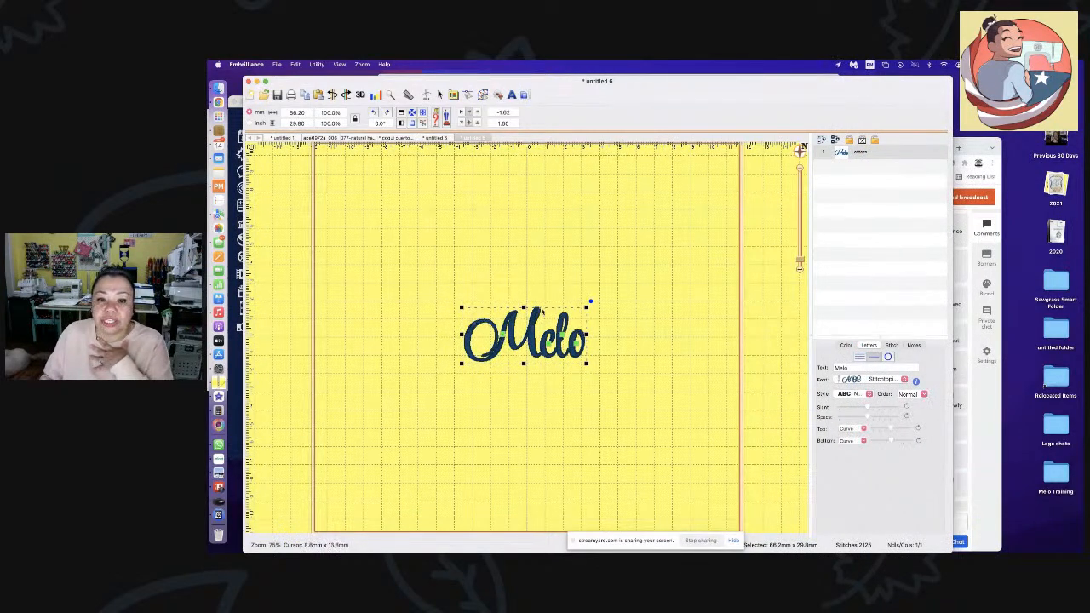
{"action": "key", "text": "Escape"}
{"action": "left_click_drag", "start_coordinate": [521, 361], "coordinate": [527, 331]}
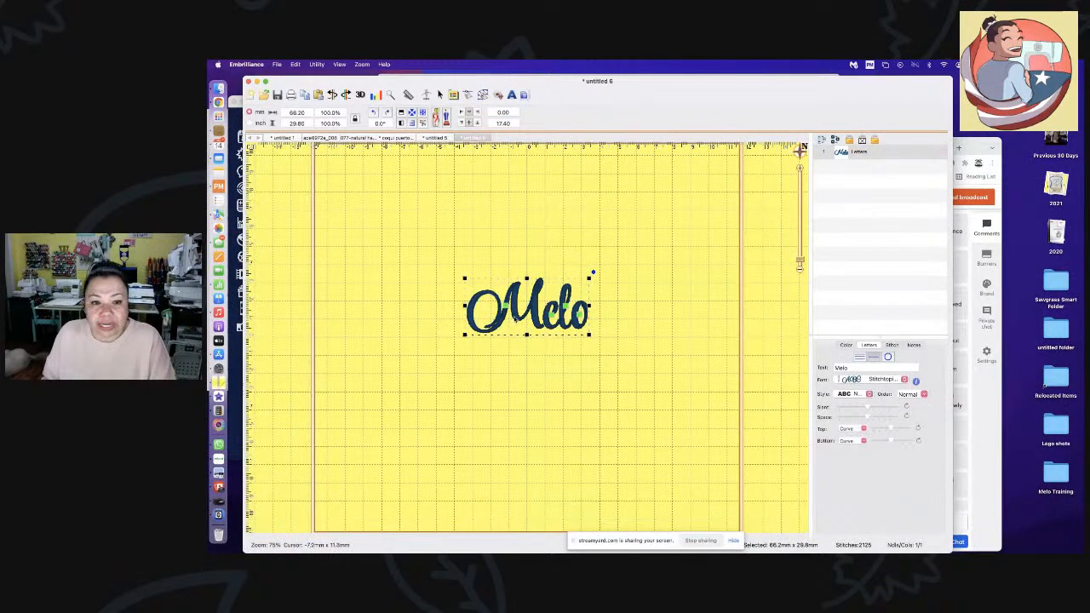
- Delete the M so the lettering reads 'elo' and shift it right
{"action": "left_click", "coordinate": [837, 367]}
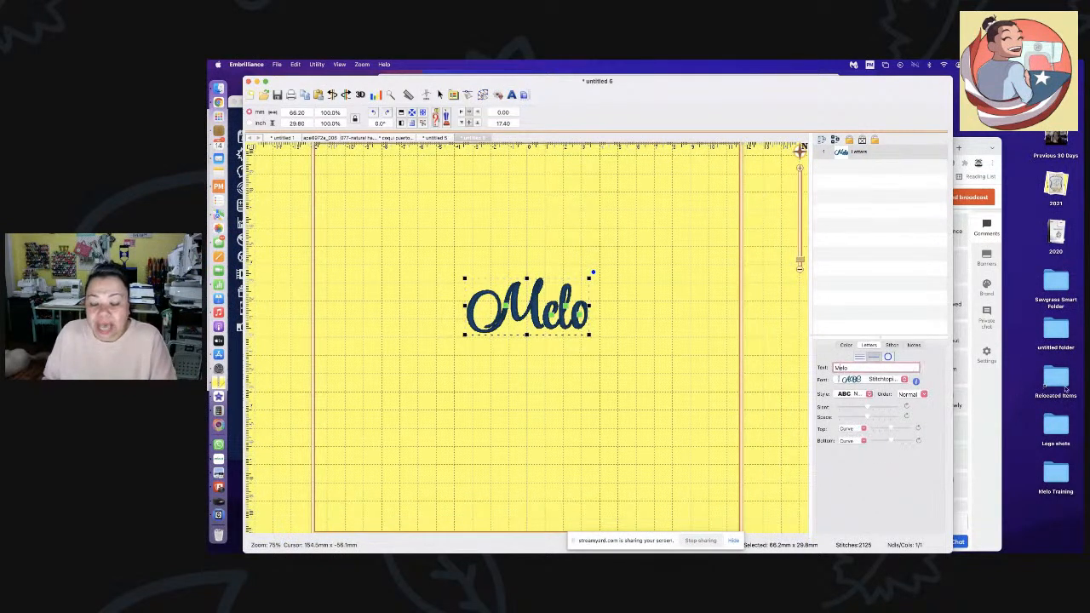
{"action": "key", "text": "BackSpace"}
{"action": "key", "text": "Return"}
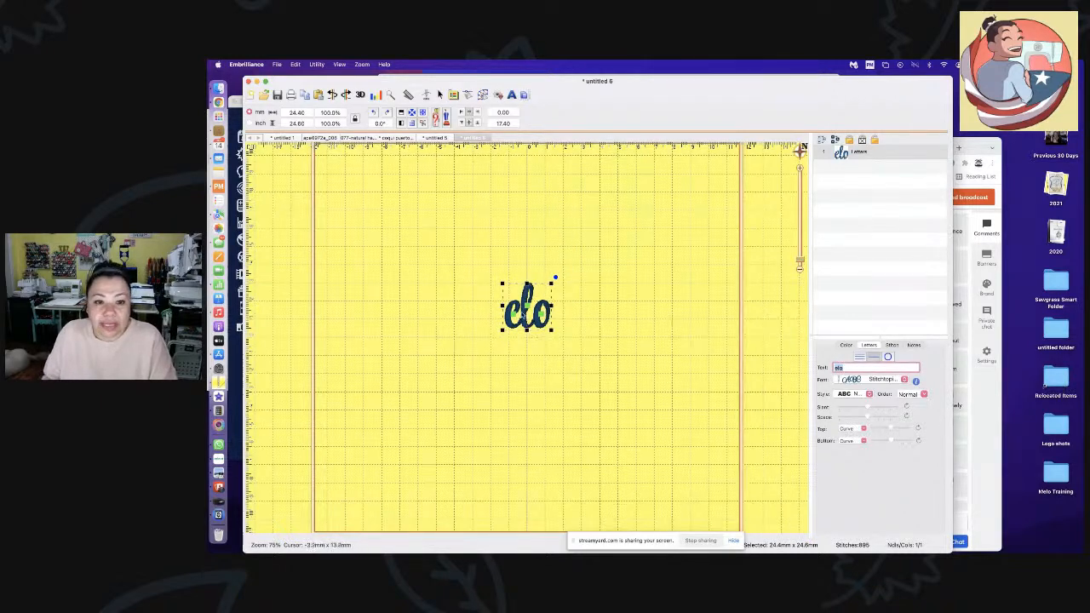
{"action": "left_click_drag", "start_coordinate": [531, 311], "coordinate": [553, 314]}
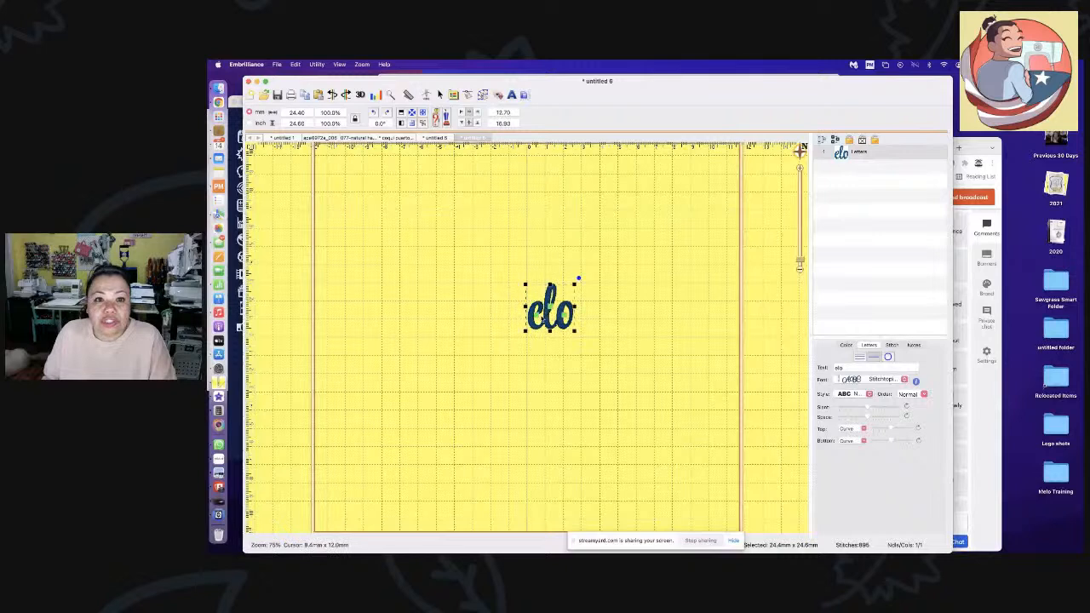
- Add a separate lettering object reading 'M' and place it before elo
{"action": "left_click", "coordinate": [512, 95]}
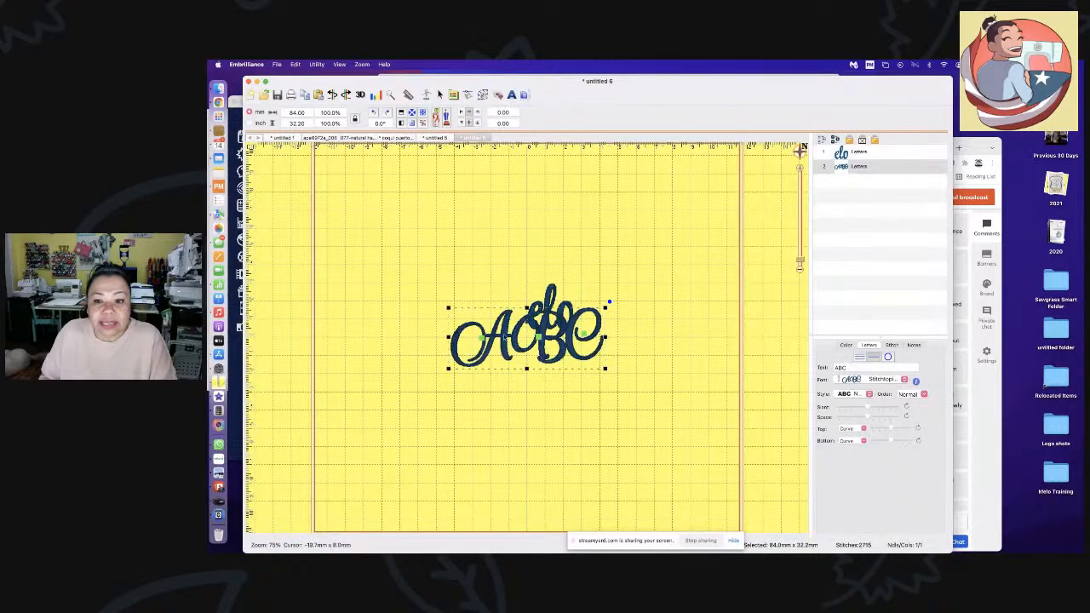
{"action": "left_click_drag", "start_coordinate": [855, 368], "coordinate": [820, 365]}
{"action": "type", "text": "M"}
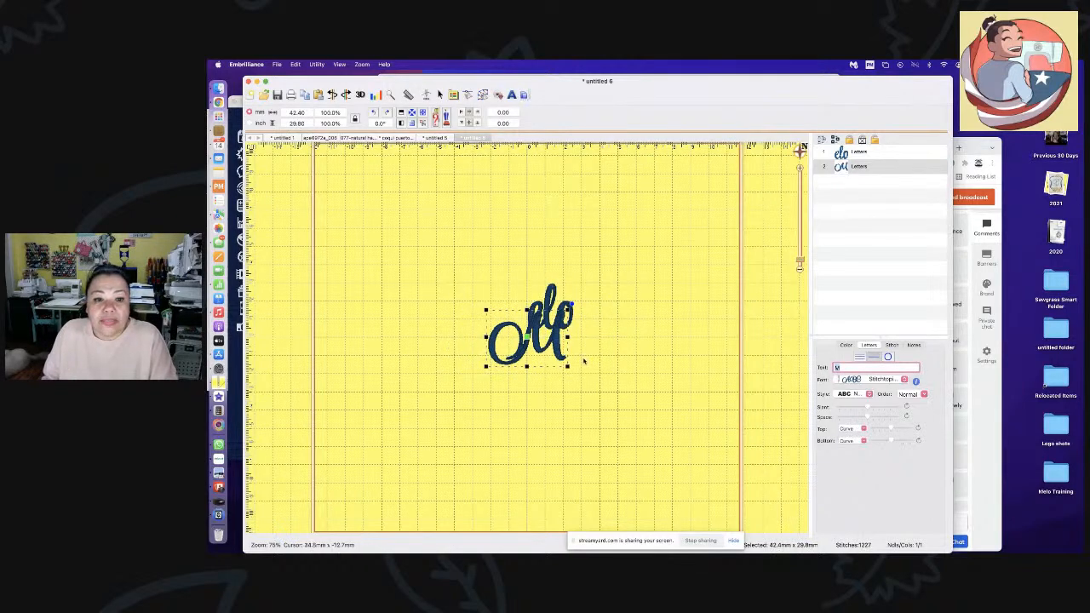
{"action": "left_click_drag", "start_coordinate": [546, 353], "coordinate": [511, 319]}
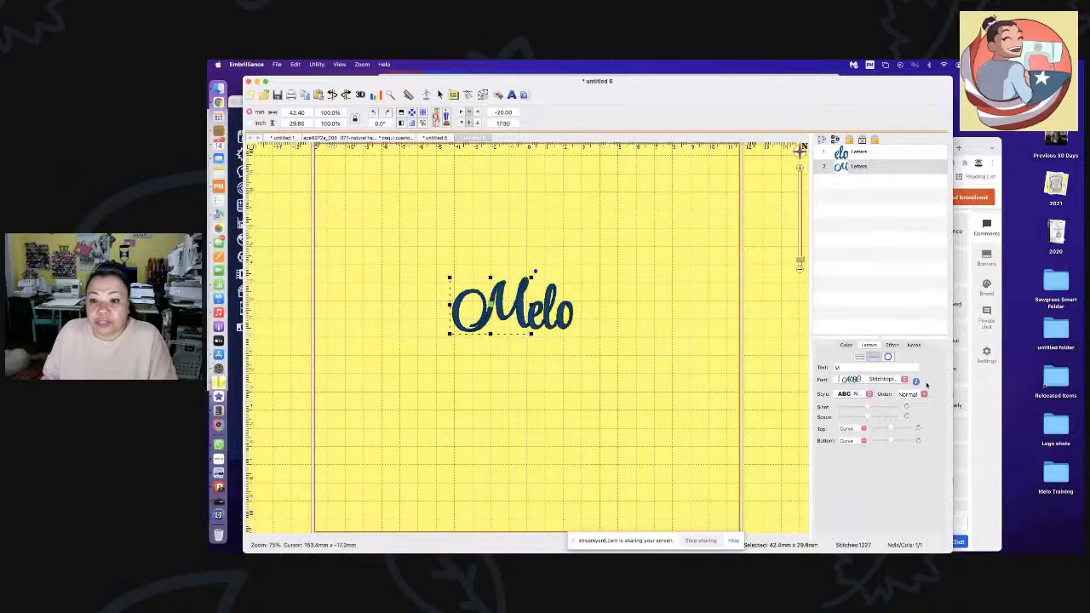
- Set the M in Stitchtopia Merry Font 1 inch and tuck it against elo
{"action": "left_click", "coordinate": [878, 379]}
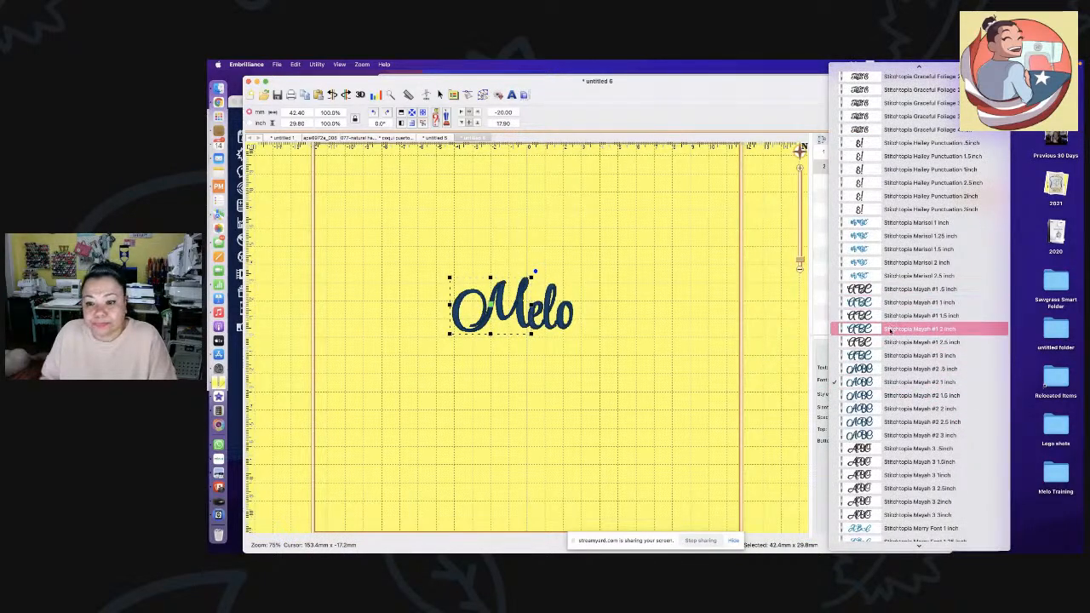
{"action": "scroll", "coordinate": [906, 475], "scroll_direction": "down", "scroll_amount": 5}
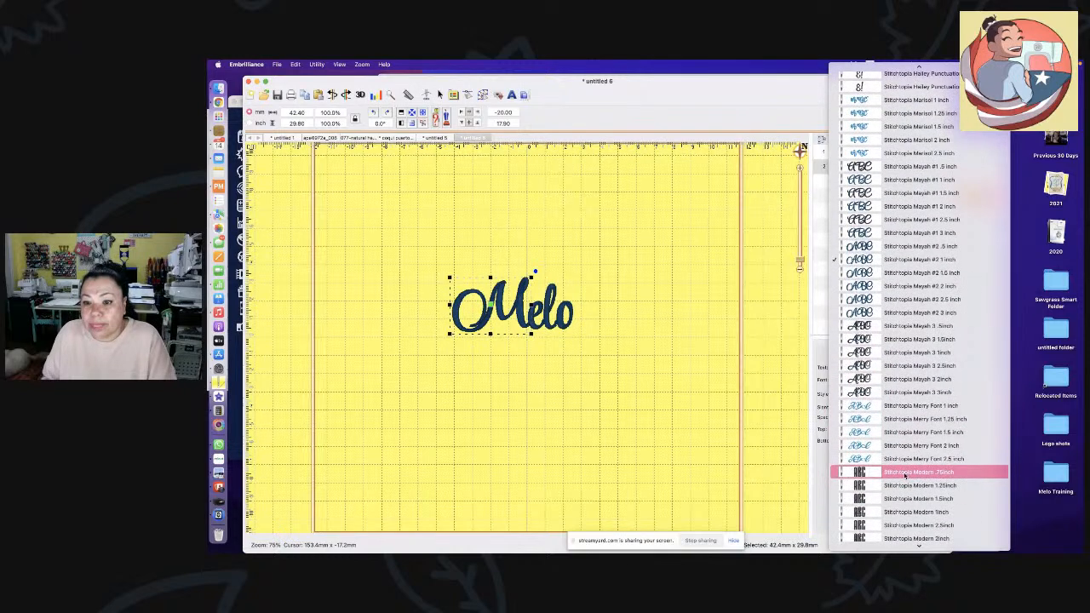
{"action": "left_click", "coordinate": [905, 407]}
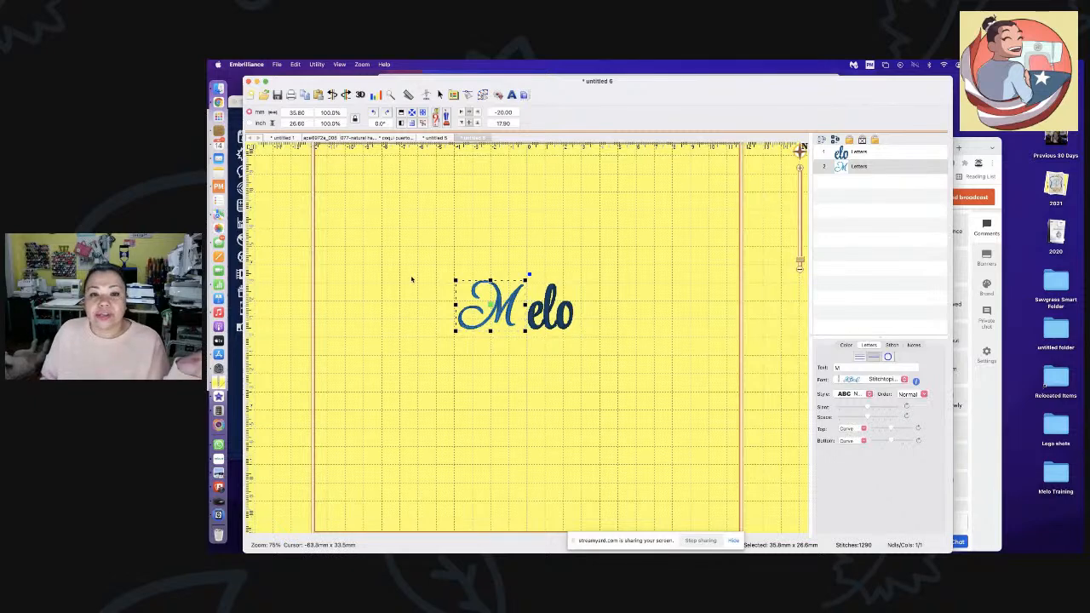
{"action": "left_click_drag", "start_coordinate": [494, 321], "coordinate": [503, 322]}
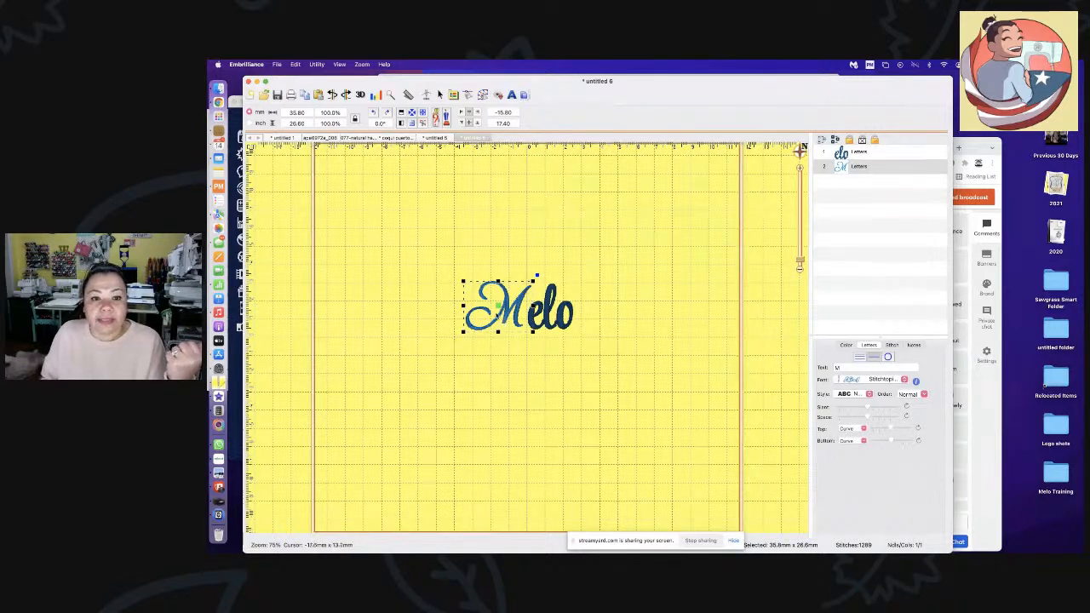
- Add a new lettering object reading 'Woods' in mixed case
{"action": "left_click", "coordinate": [511, 95]}
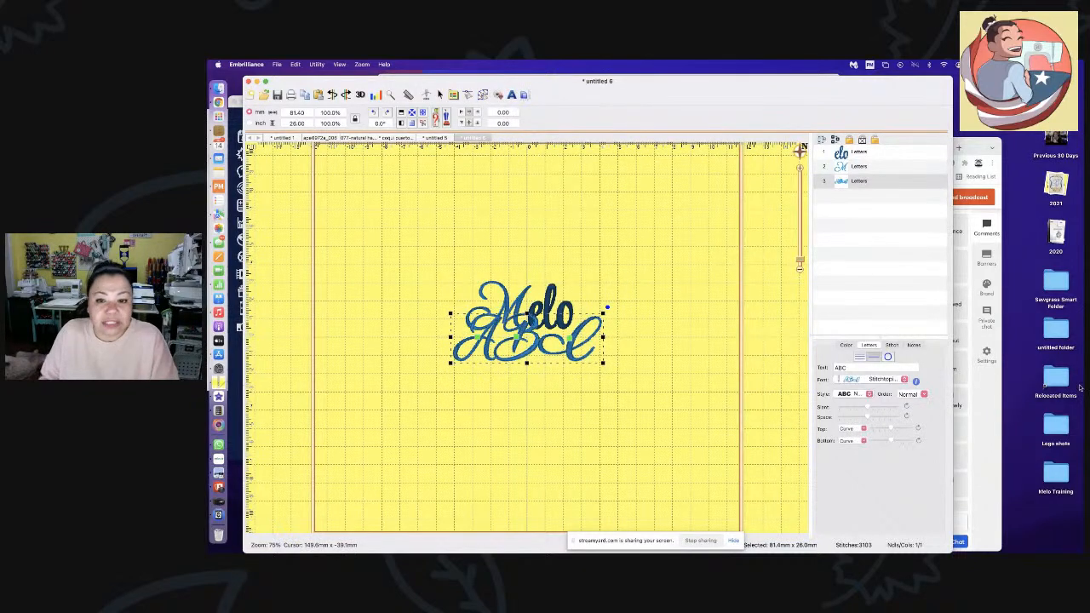
{"action": "double_click", "coordinate": [842, 367]}
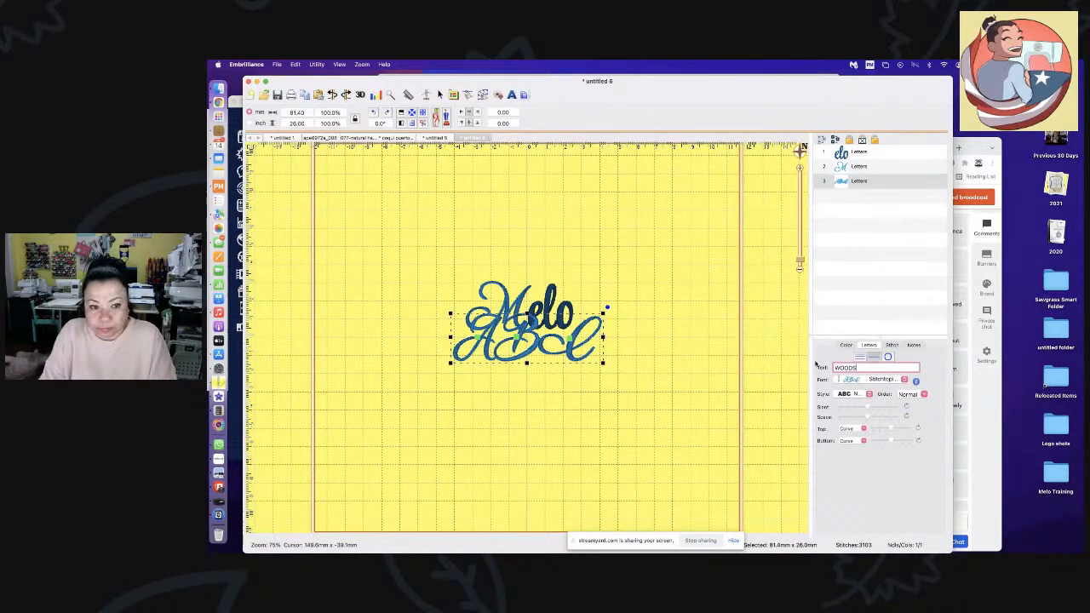
{"action": "key", "text": "Return"}
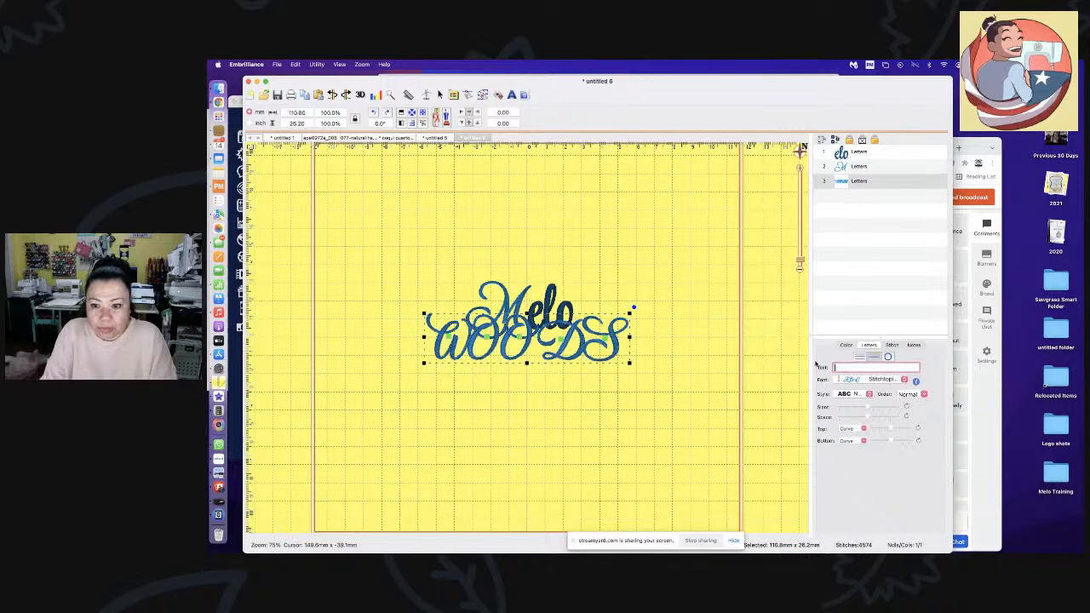
{"action": "type", "text": "WOOD"}
{"action": "key", "text": "BackSpace"}
{"action": "key", "text": "BackSpace"}
{"action": "key", "text": "BackSpace"}
{"action": "key", "text": "BackSpace"}
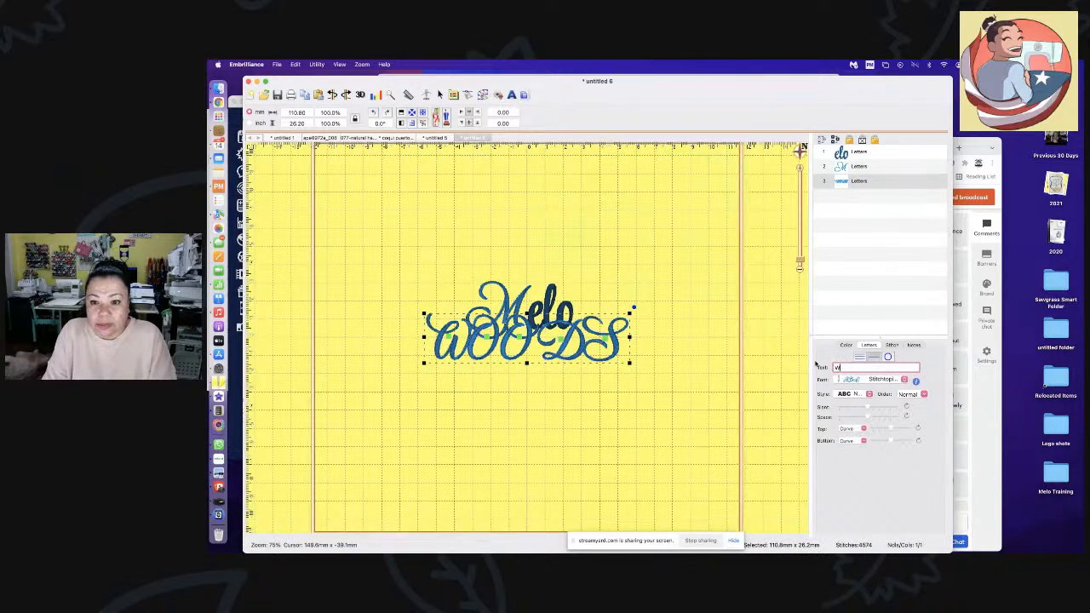
{"action": "key", "text": "Return"}
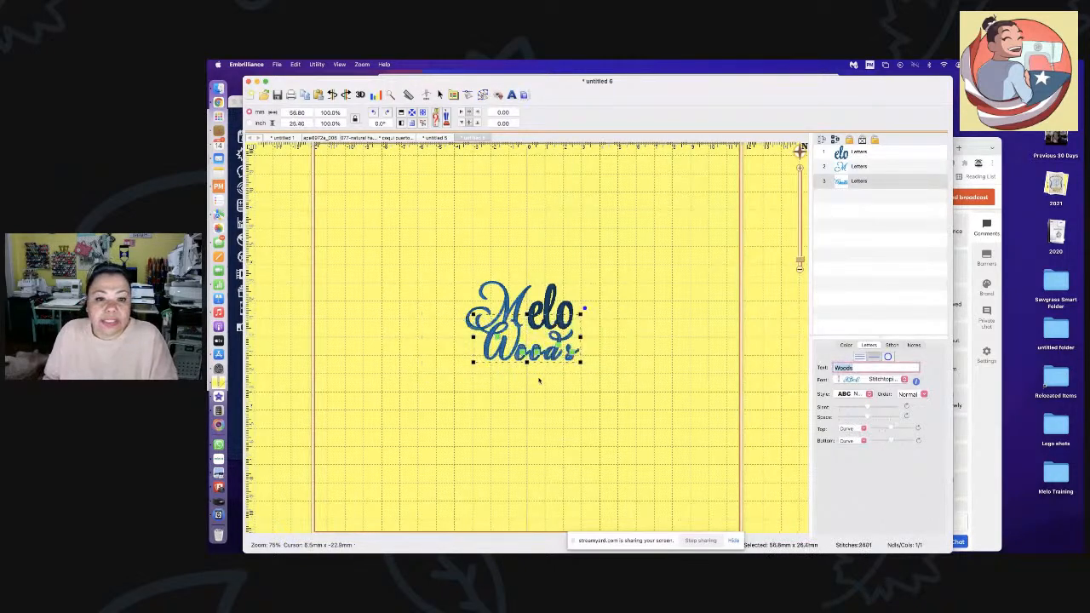
{"action": "left_click_drag", "start_coordinate": [508, 339], "coordinate": [512, 374]}
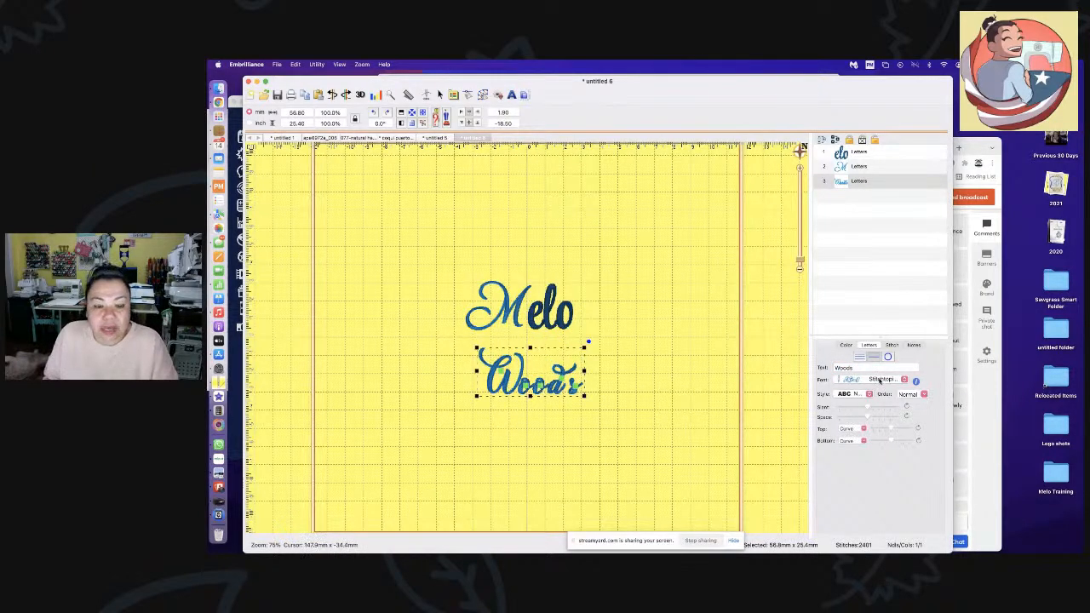
{"action": "left_click", "coordinate": [882, 380]}
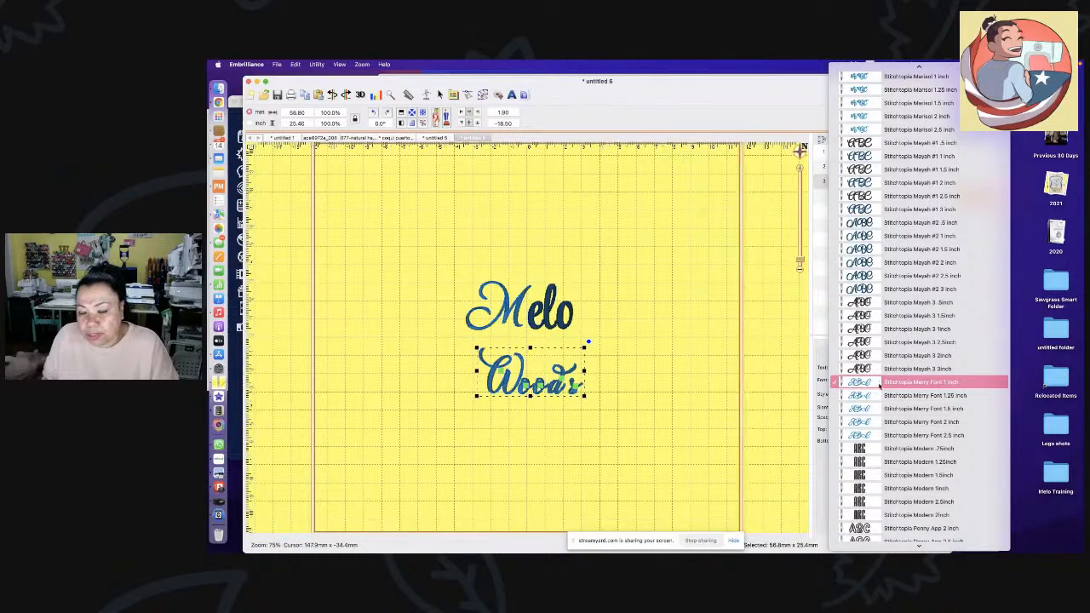
{"action": "scroll", "coordinate": [910, 170], "scroll_direction": "up", "scroll_amount": 3}
{"action": "scroll", "coordinate": [910, 172], "scroll_direction": "down", "scroll_amount": 10}
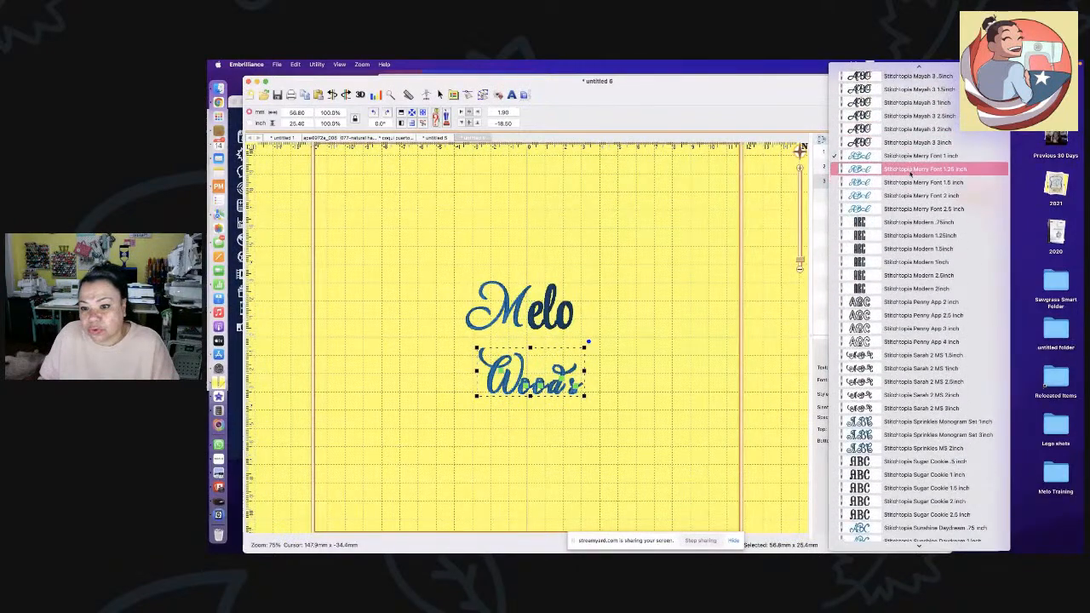
{"action": "scroll", "coordinate": [927, 337], "scroll_direction": "down", "scroll_amount": 2}
{"action": "scroll", "coordinate": [927, 332], "scroll_direction": "down", "scroll_amount": 7}
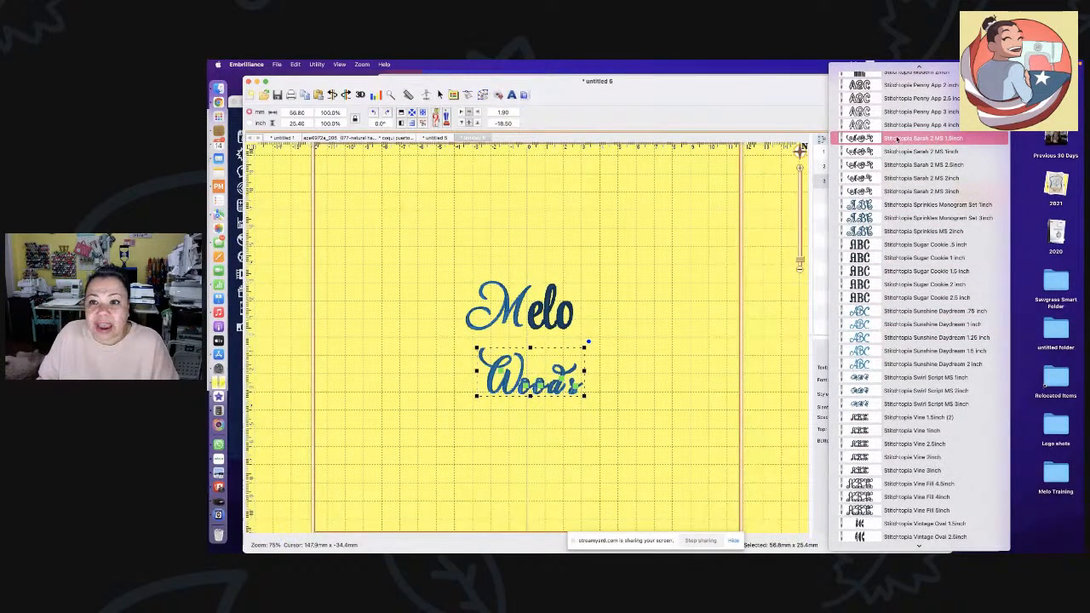
{"action": "left_click", "coordinate": [897, 139]}
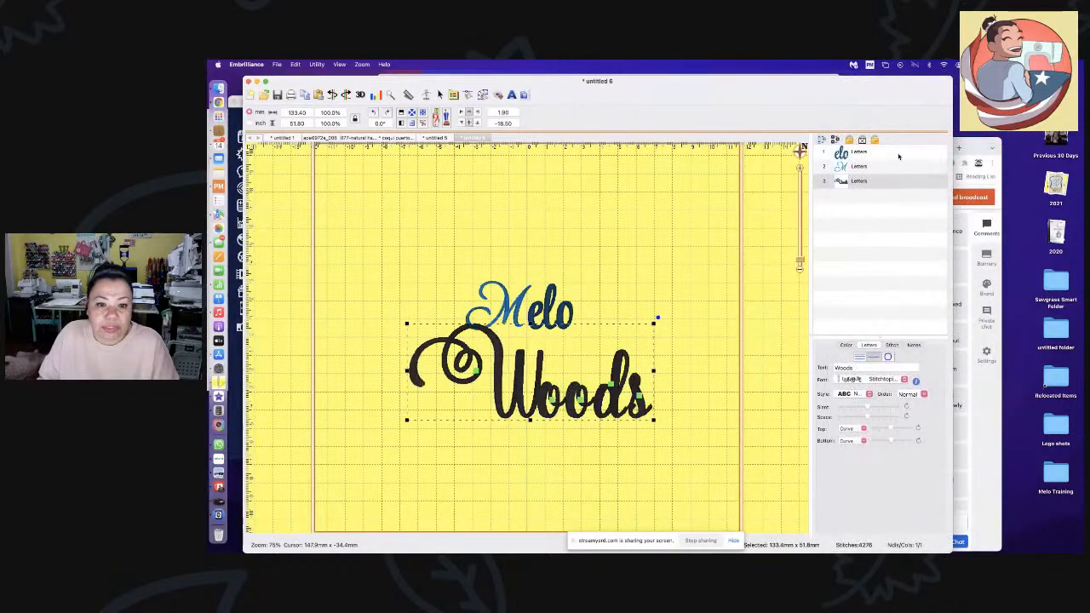
{"action": "left_click_drag", "start_coordinate": [506, 422], "coordinate": [505, 436]}
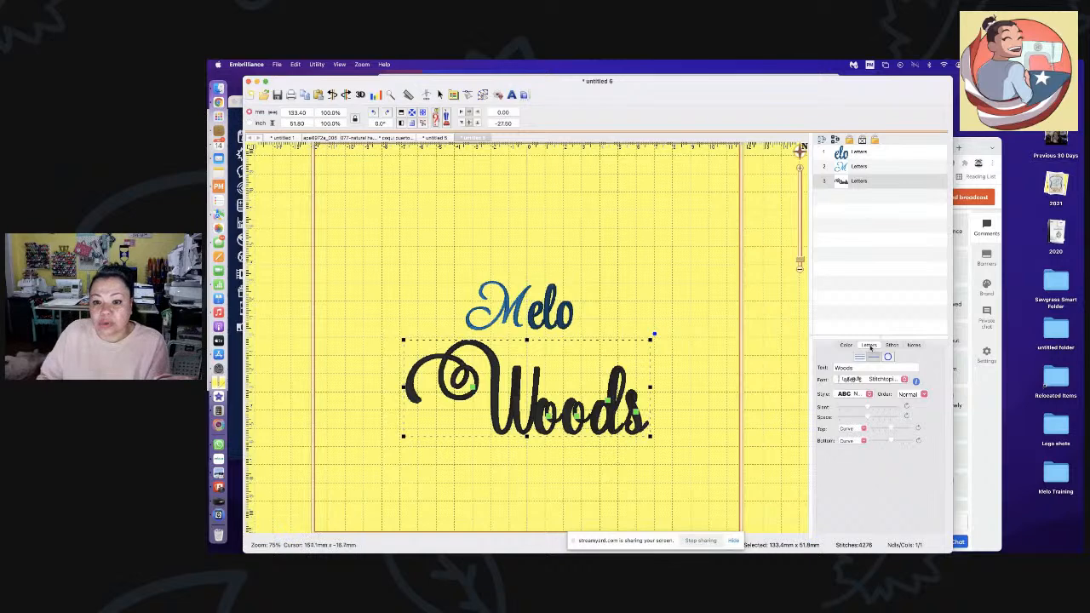
{"action": "left_click", "coordinate": [841, 366]}
- Shorten the swirly Woods lettering to just 'W' and shift it slightly left
{"action": "left_click_drag", "start_coordinate": [843, 367], "coordinate": [864, 369]}
{"action": "key", "text": "BackSpace"}
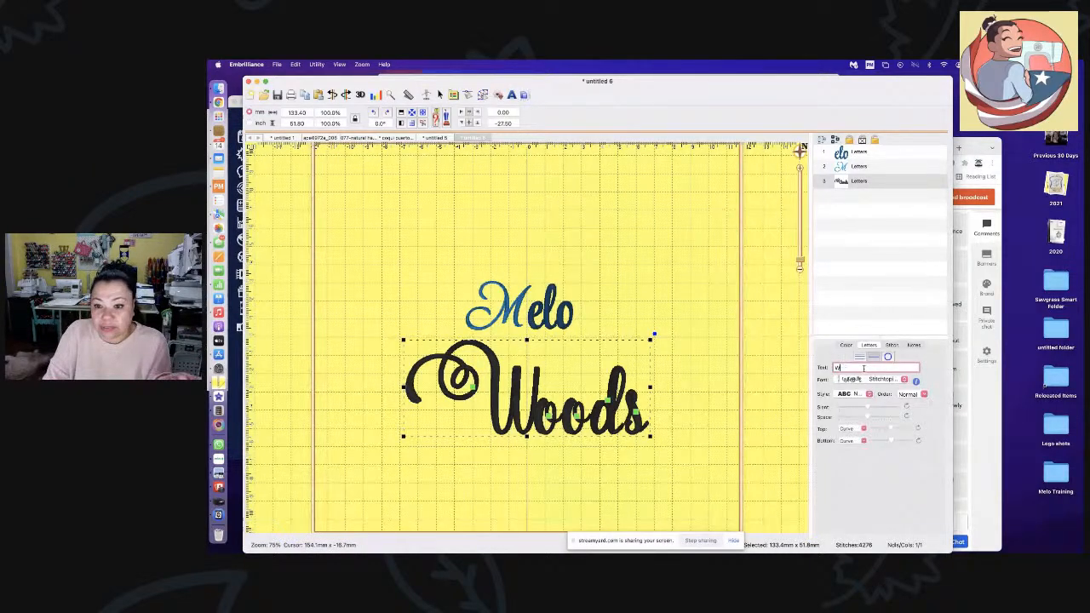
{"action": "key", "text": "Return"}
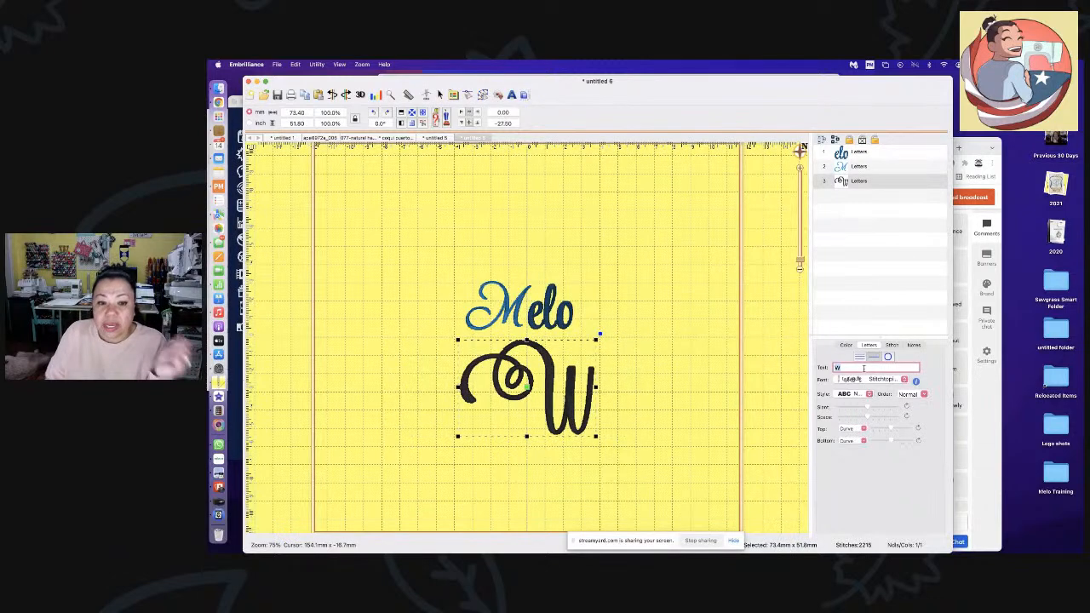
{"action": "left_click_drag", "start_coordinate": [556, 431], "coordinate": [516, 432]}
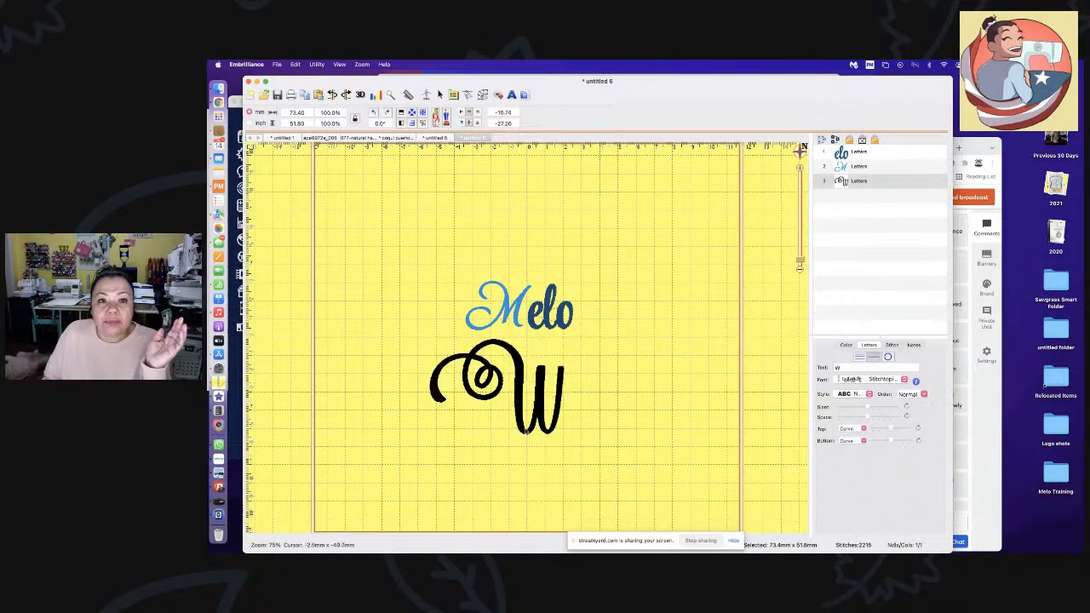
- Add new lettering 'oods' in a simpler Stitchtopia Mayah script, placed right after the W
{"action": "left_click", "coordinate": [512, 96]}
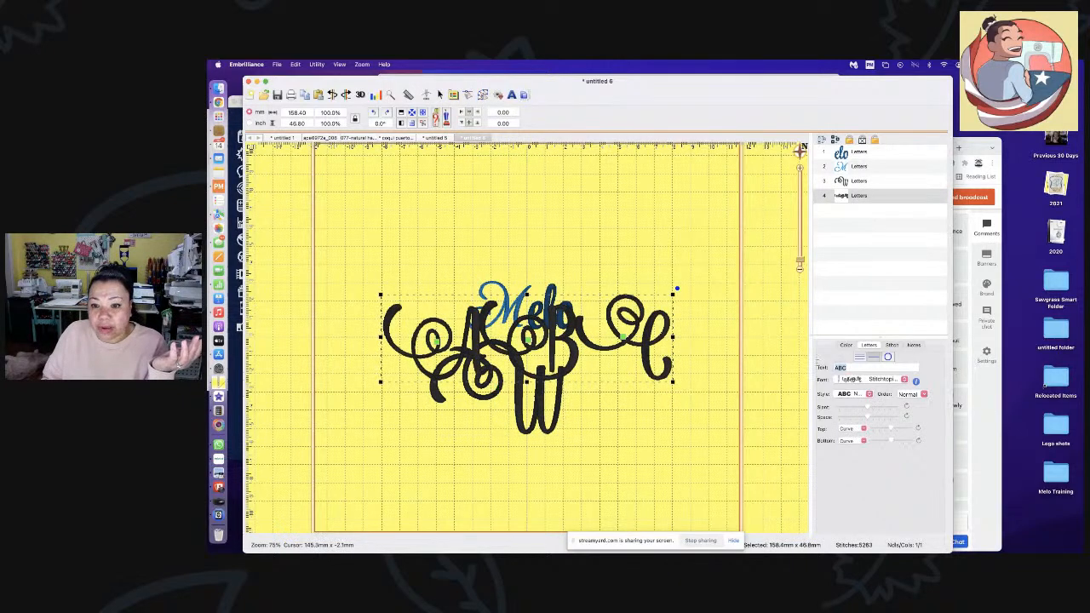
{"action": "left_click_drag", "start_coordinate": [848, 367], "coordinate": [808, 365]}
{"action": "key", "text": "BackSpace"}
{"action": "type", "text": "oods"}
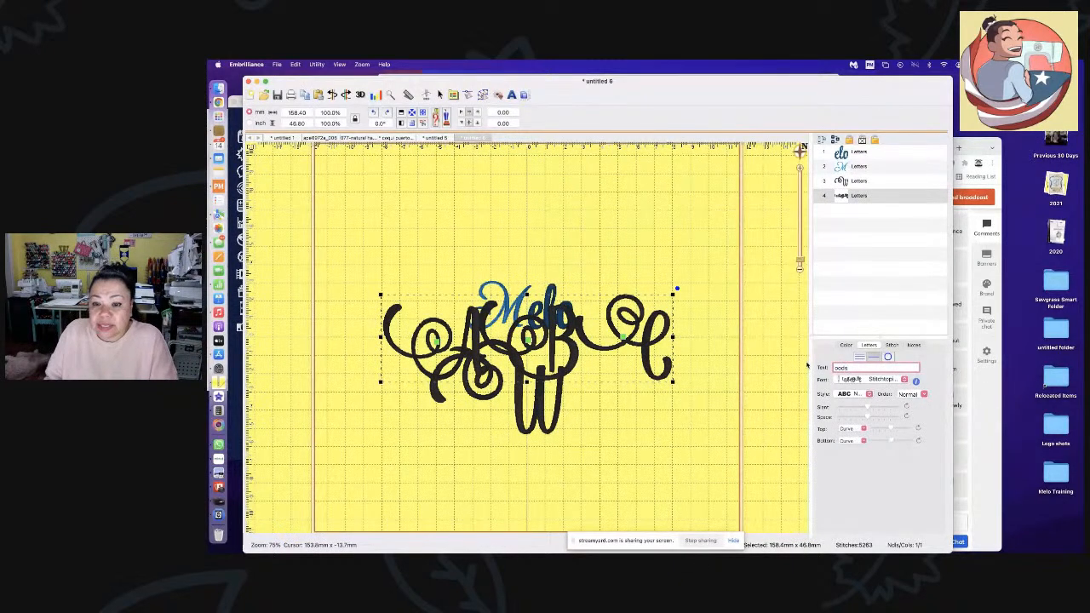
{"action": "left_click", "coordinate": [878, 380]}
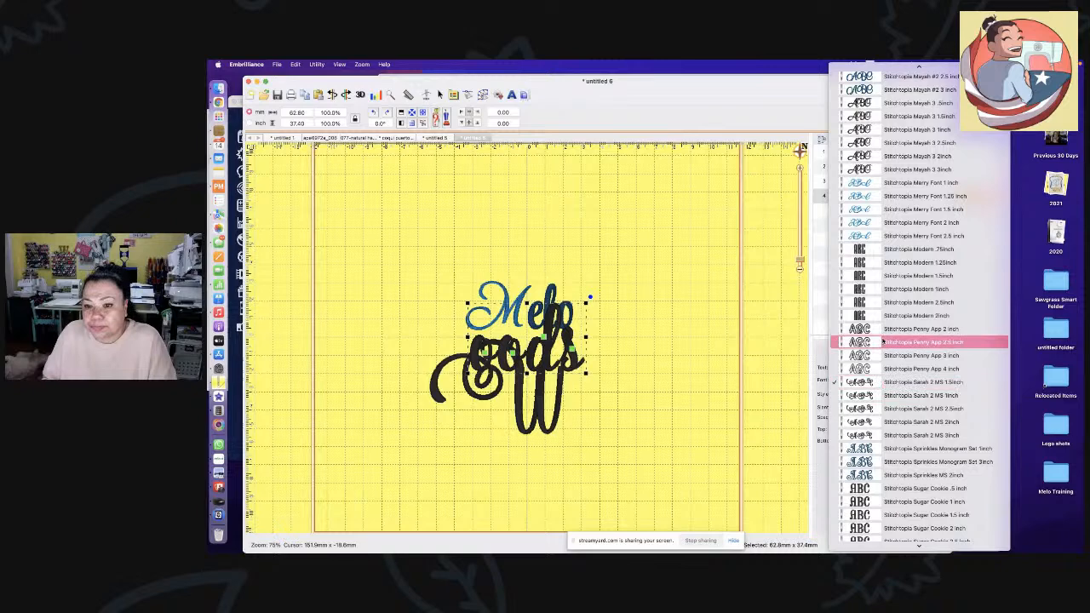
{"action": "scroll", "coordinate": [883, 341], "scroll_direction": "up", "scroll_amount": 5}
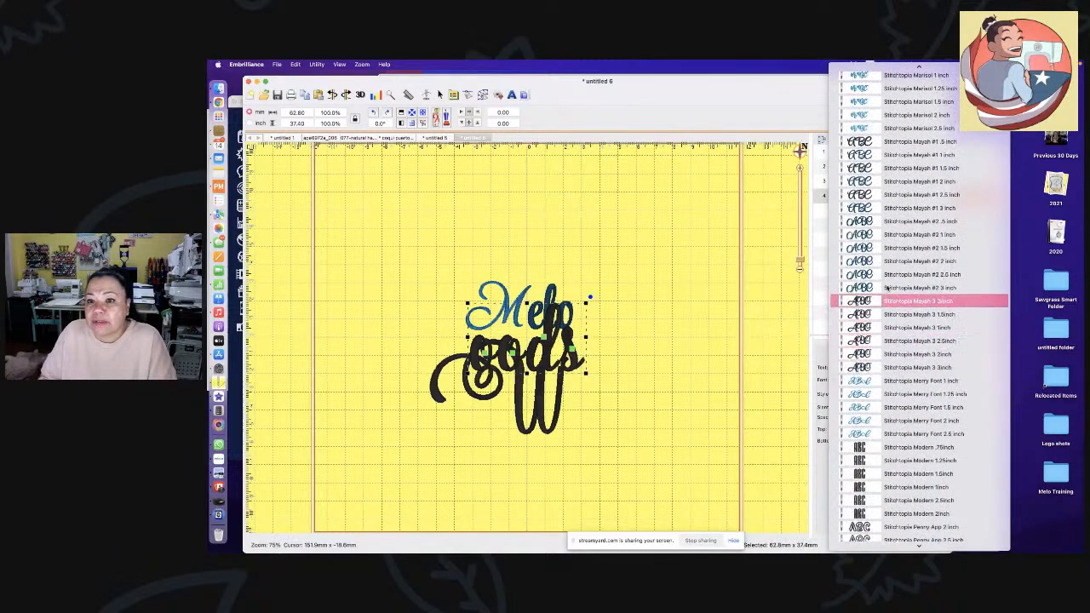
{"action": "left_click", "coordinate": [859, 155]}
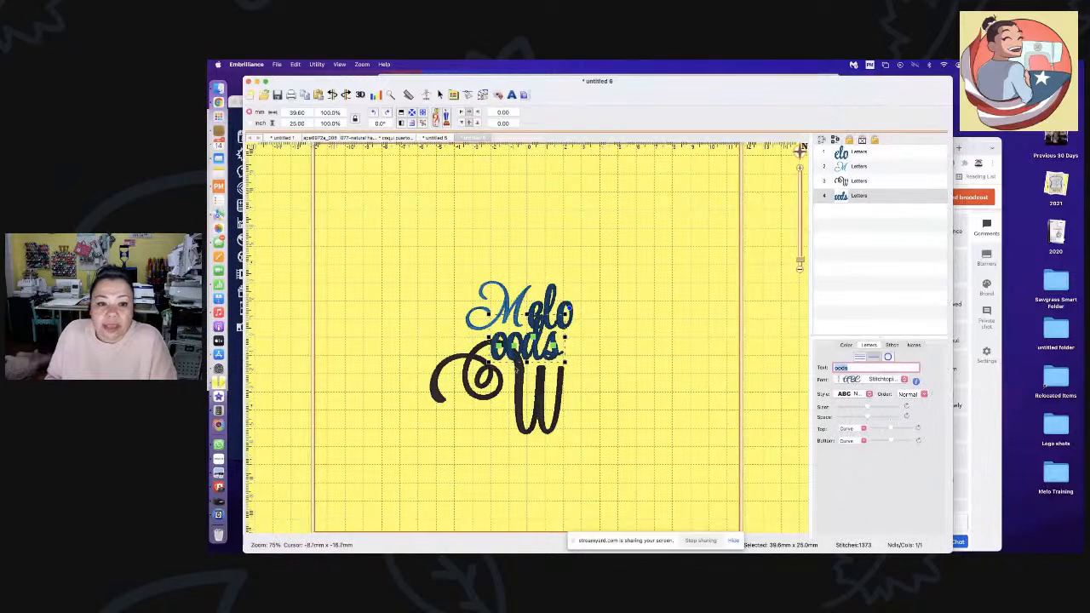
{"action": "left_click_drag", "start_coordinate": [517, 364], "coordinate": [526, 370]}
{"action": "left_click_drag", "start_coordinate": [575, 398], "coordinate": [593, 434]}
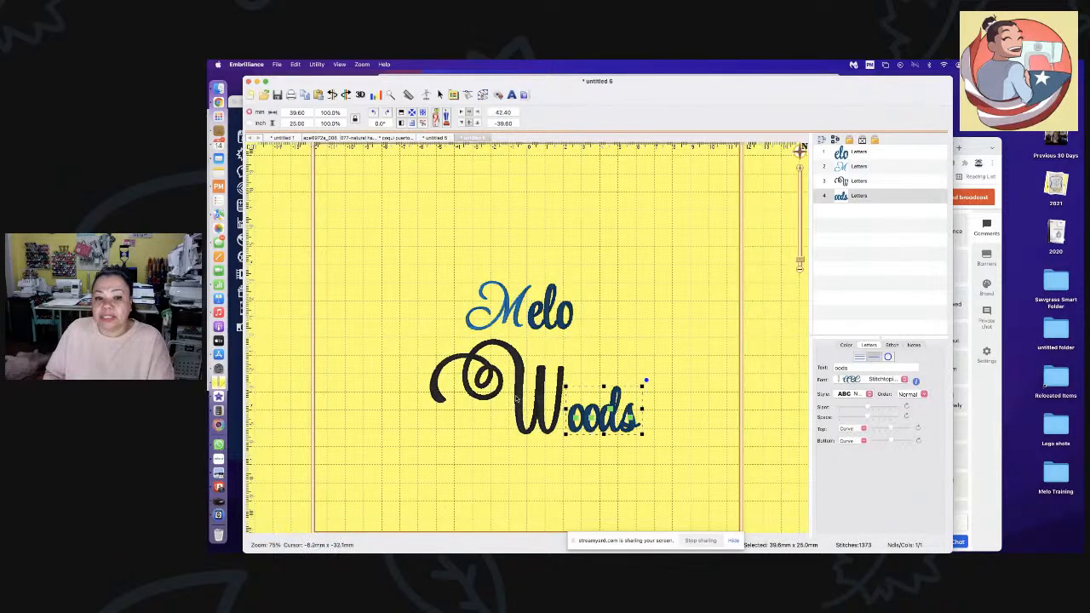
- Select the W, shift the Embrilliance window right, and minimise it
{"action": "left_click", "coordinate": [517, 399]}
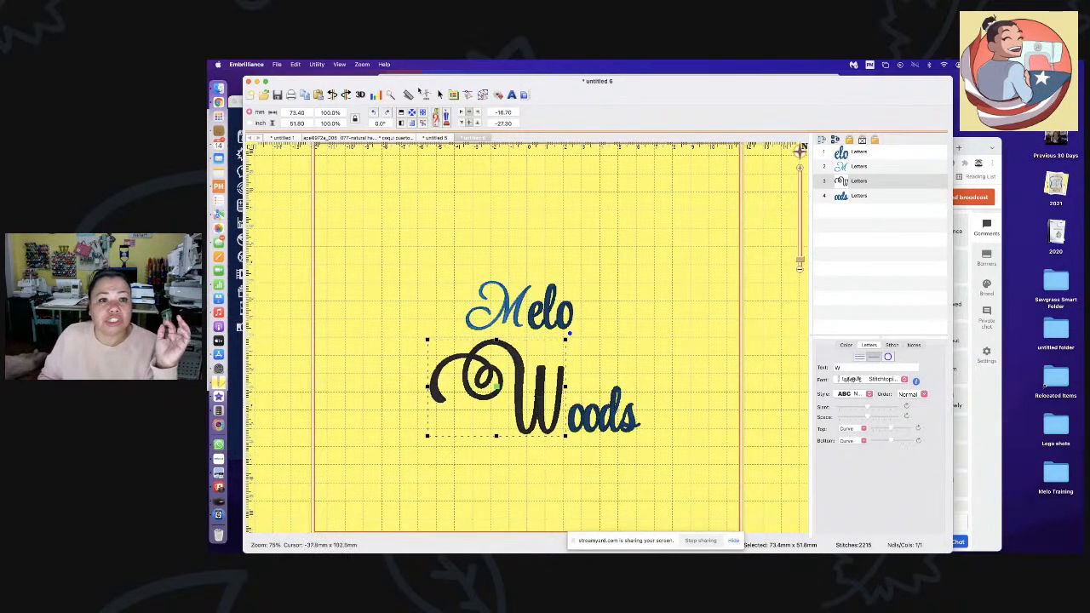
{"action": "left_click_drag", "start_coordinate": [428, 83], "coordinate": [508, 79]}
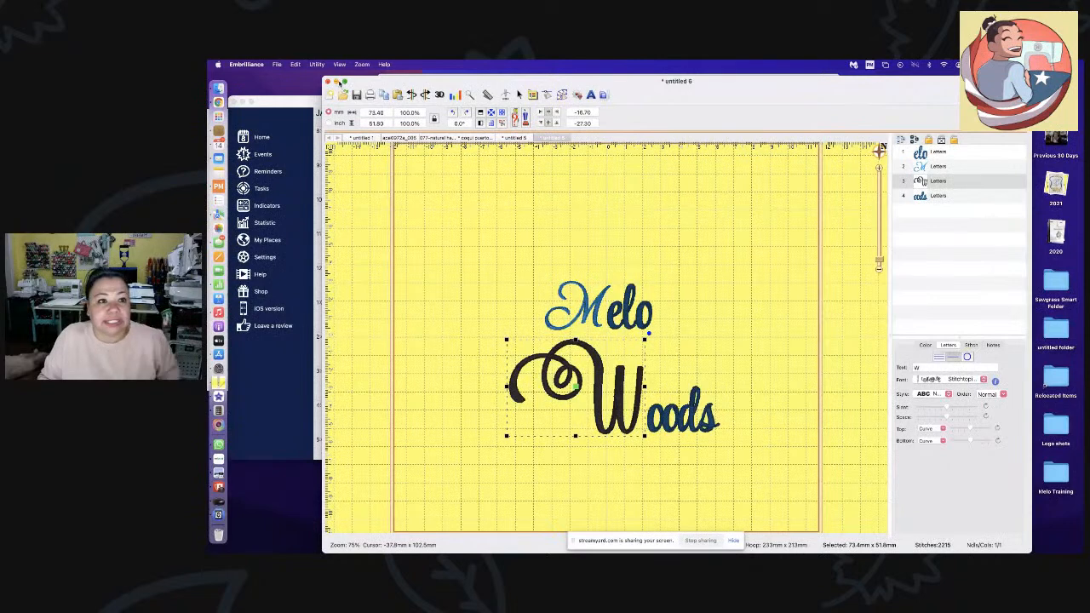
{"action": "left_click", "coordinate": [335, 82]}
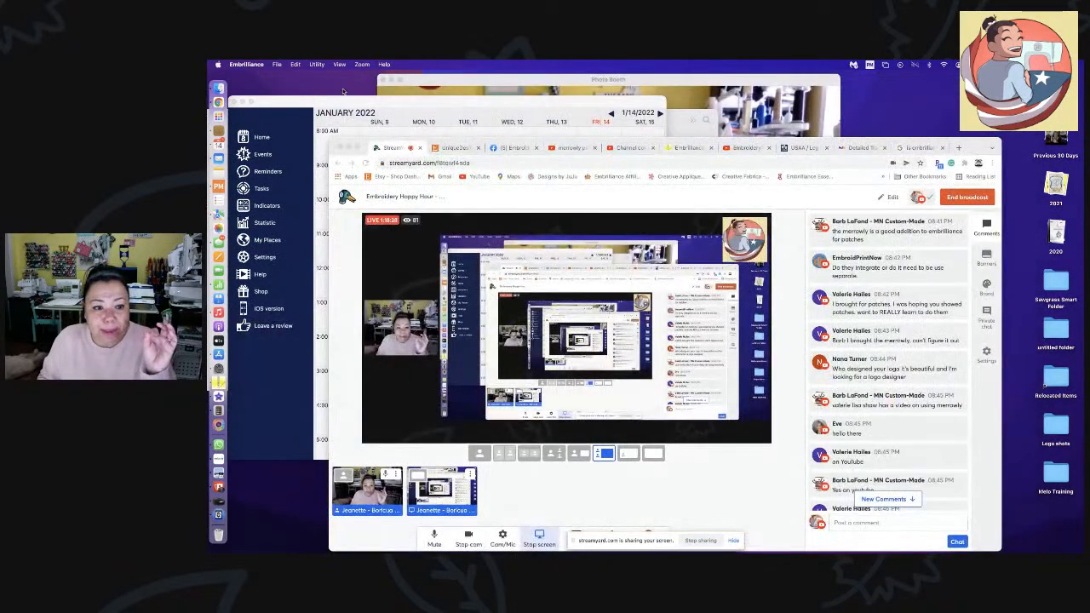